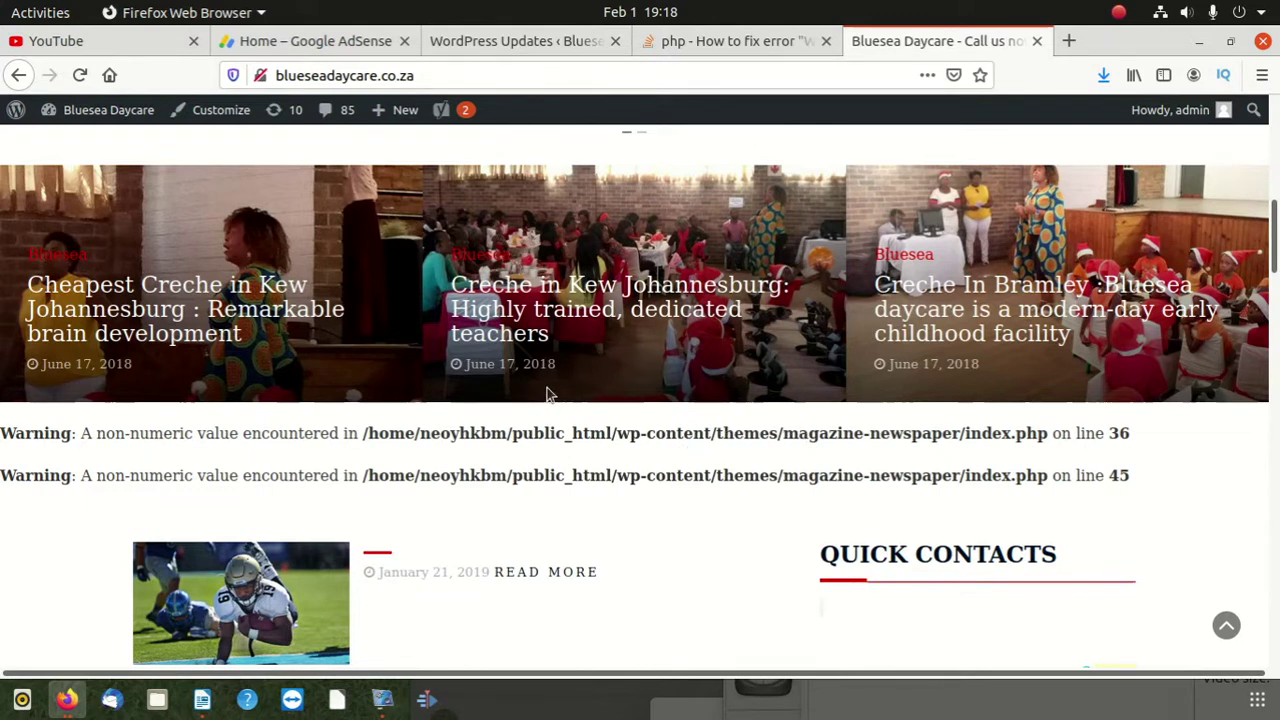
# Select parts of the first non-numeric value warning line, including its file path.
pyautogui.doubleClick(483, 431)
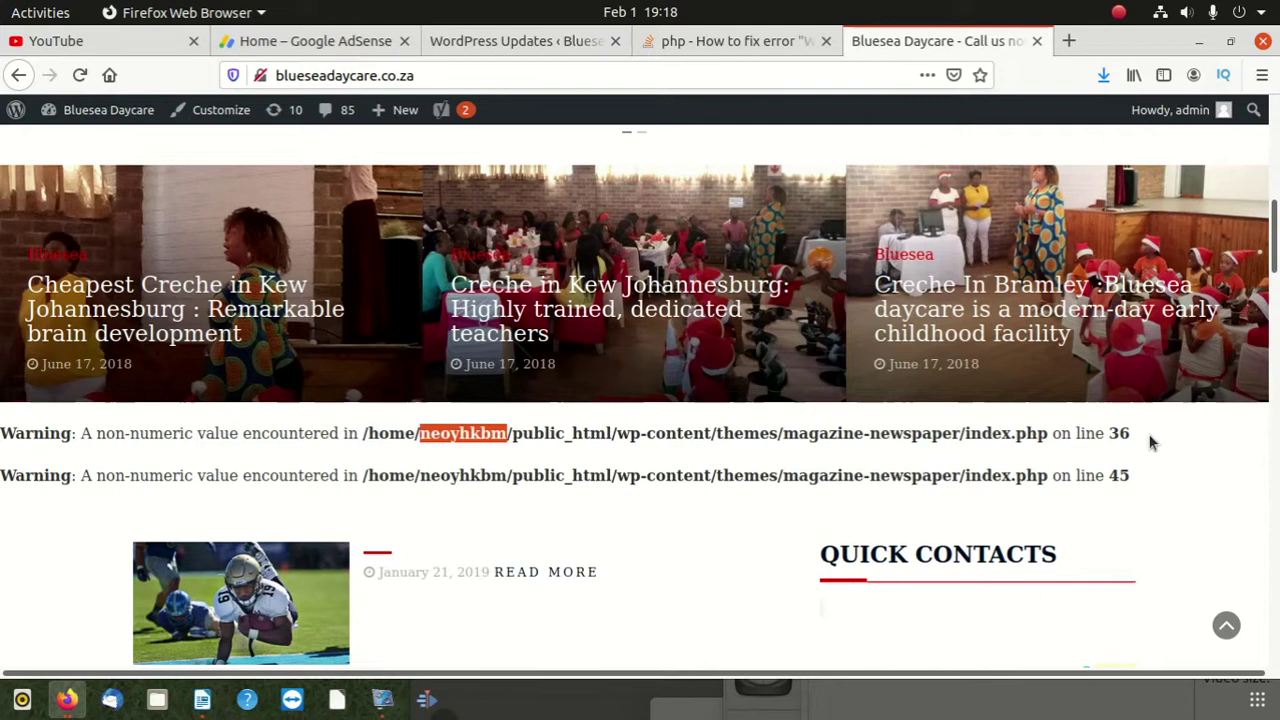
pyautogui.tripleClick(1032, 433)
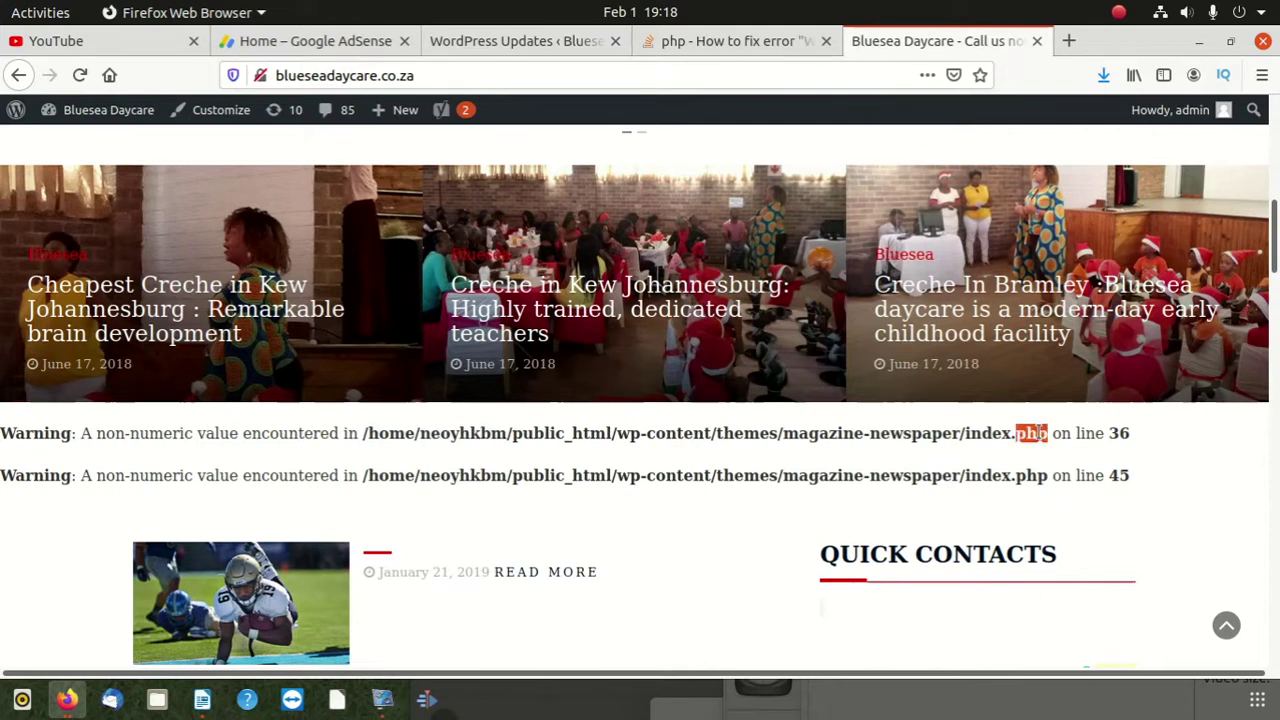
pyautogui.doubleClick(1032, 433)
pyautogui.tripleClick(1038, 433)
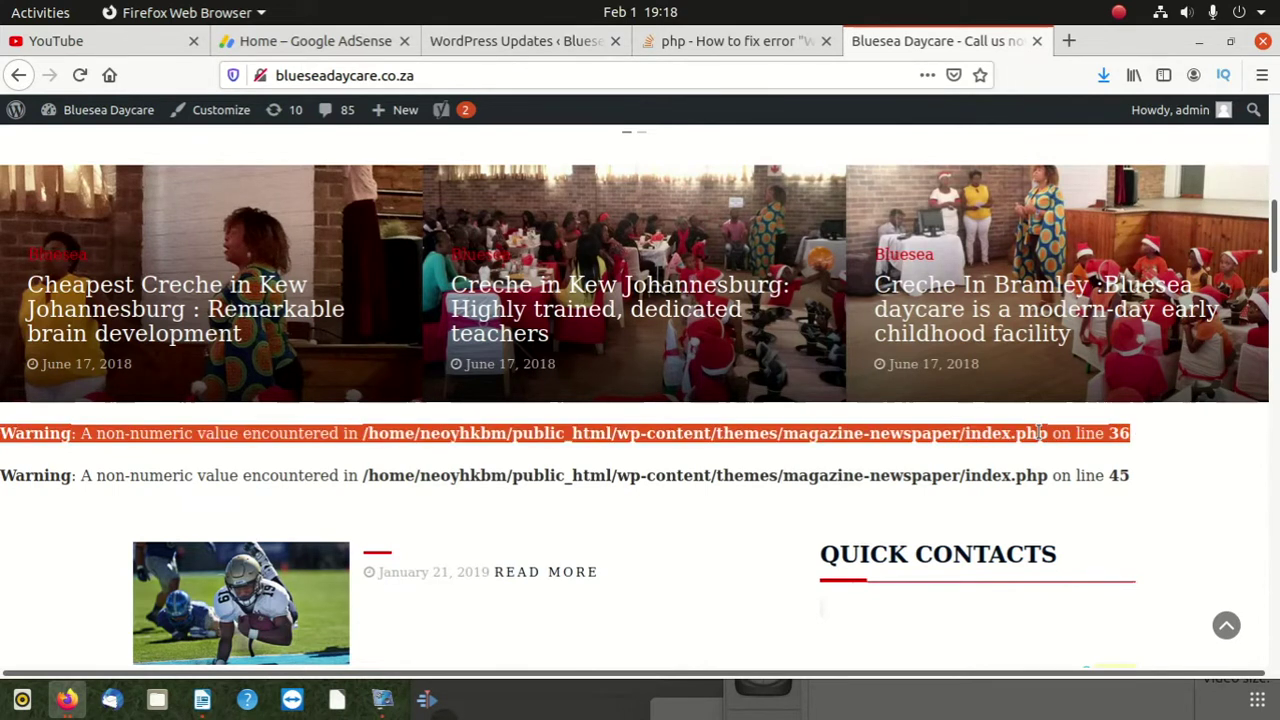
# Update WordPress core to 5.6, read its About page, then return to the daycare front page.
pyautogui.moveTo(437, 110)
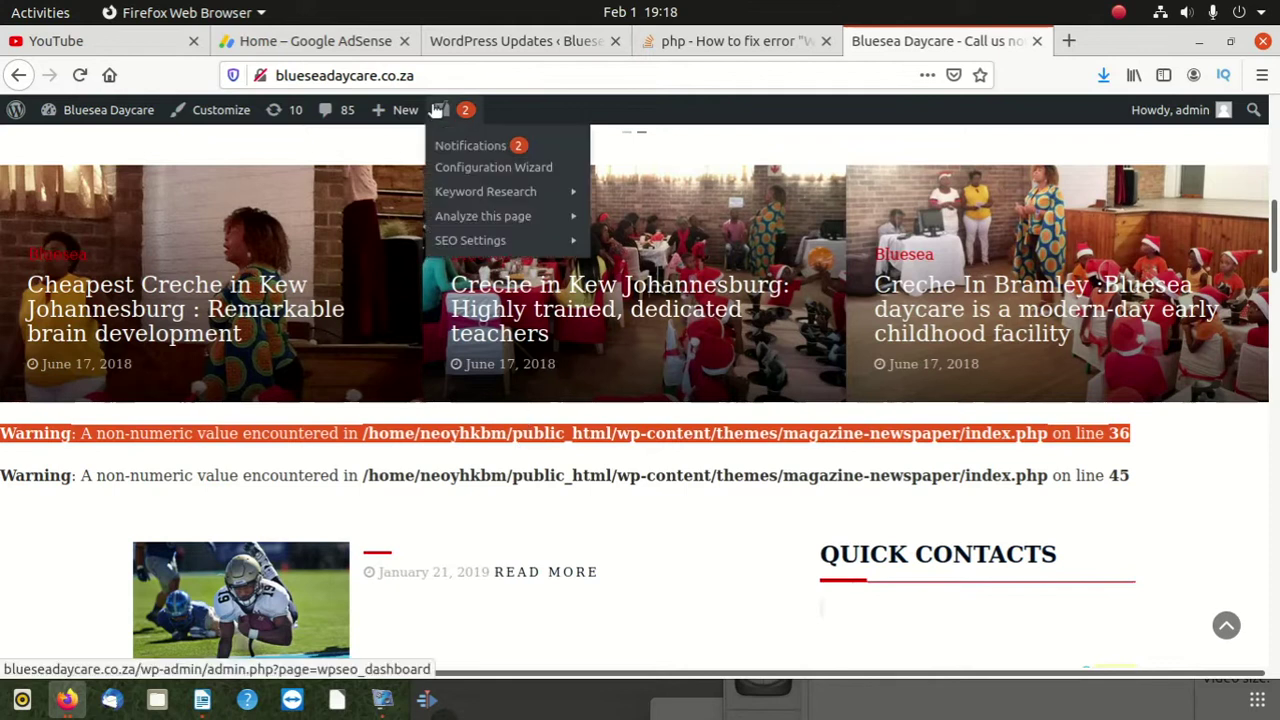
pyautogui.click(480, 46)
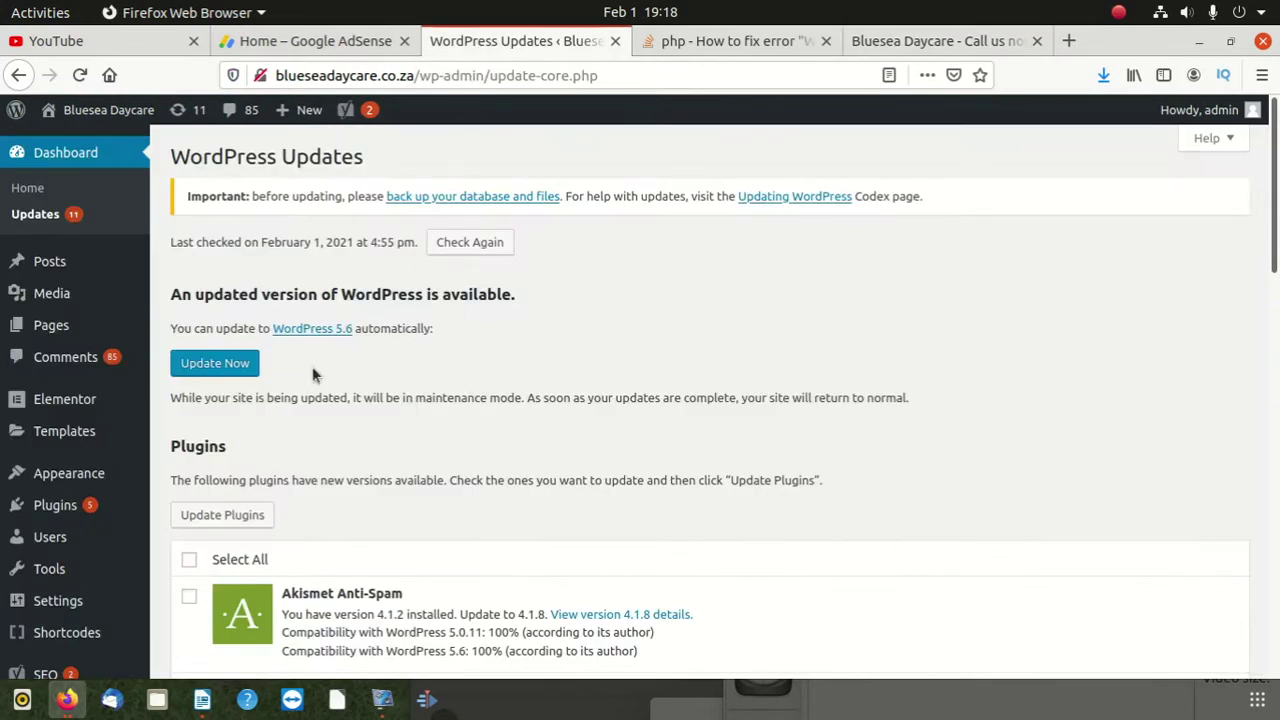
pyautogui.click(230, 363)
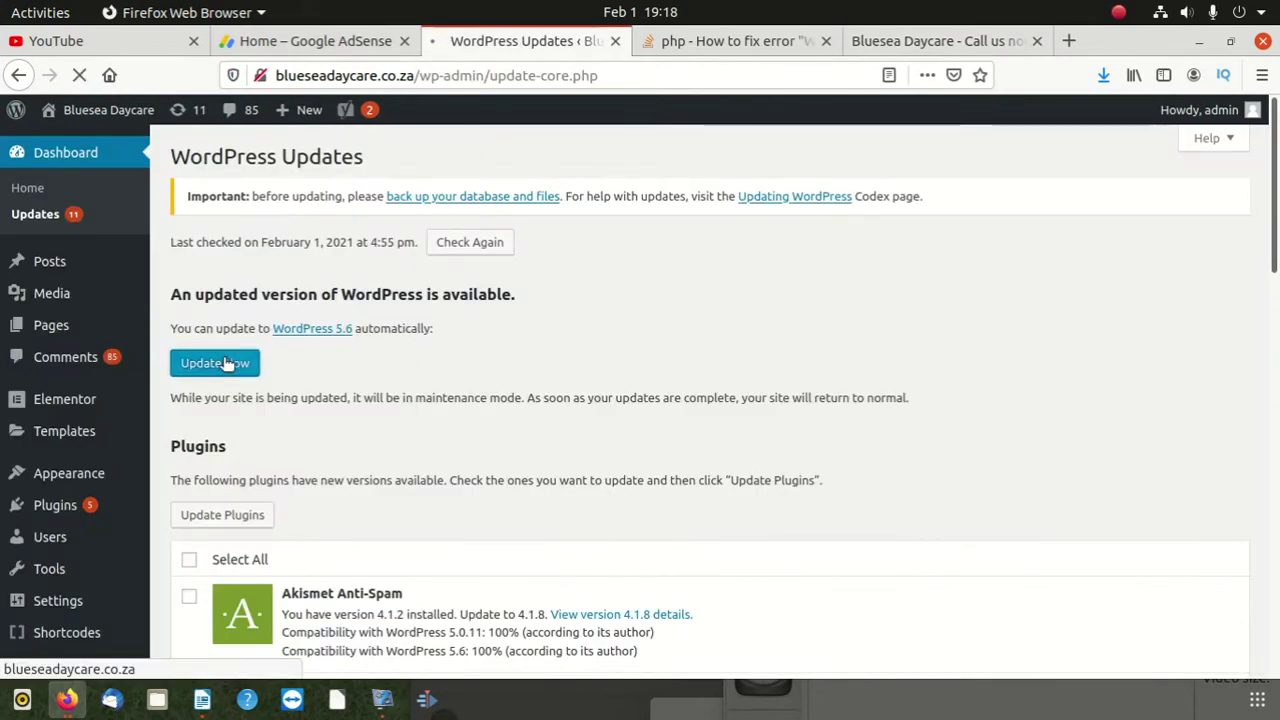
pyautogui.scroll(-2, 224, 365)
pyautogui.scroll(2, 226, 366)
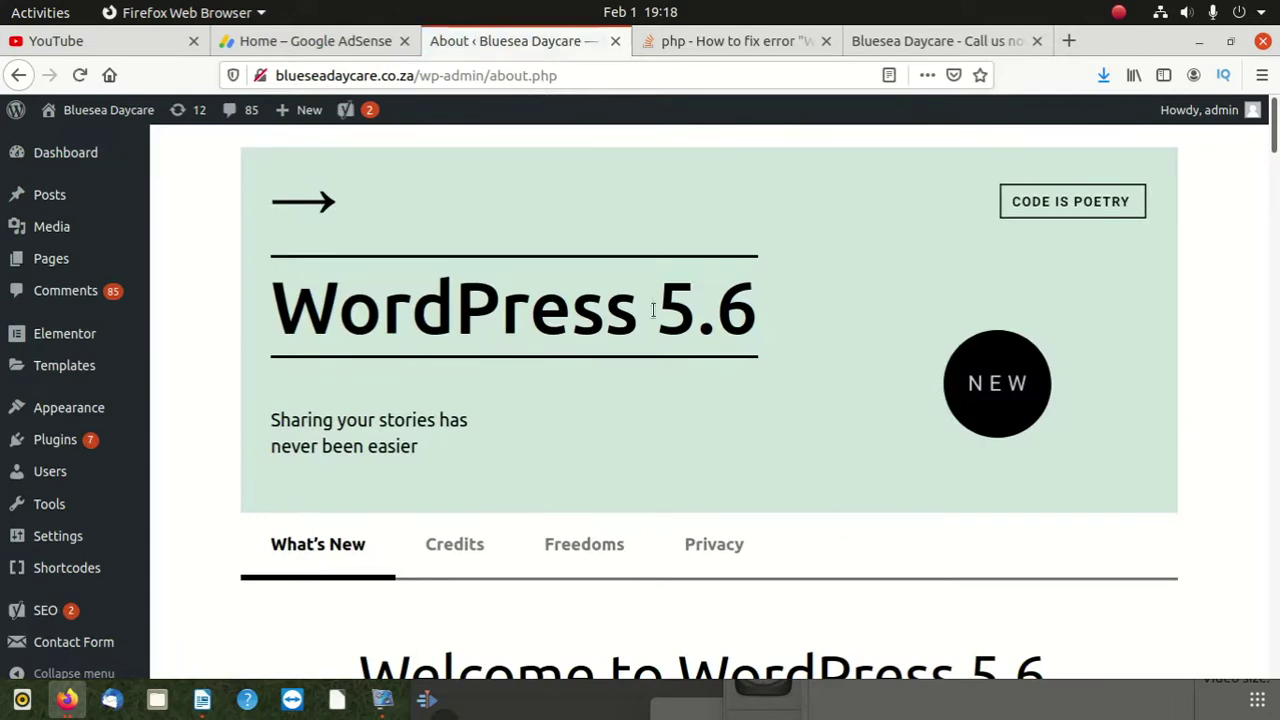
pyautogui.scroll(-3, 655, 319)
pyautogui.scroll(-15, 655, 319)
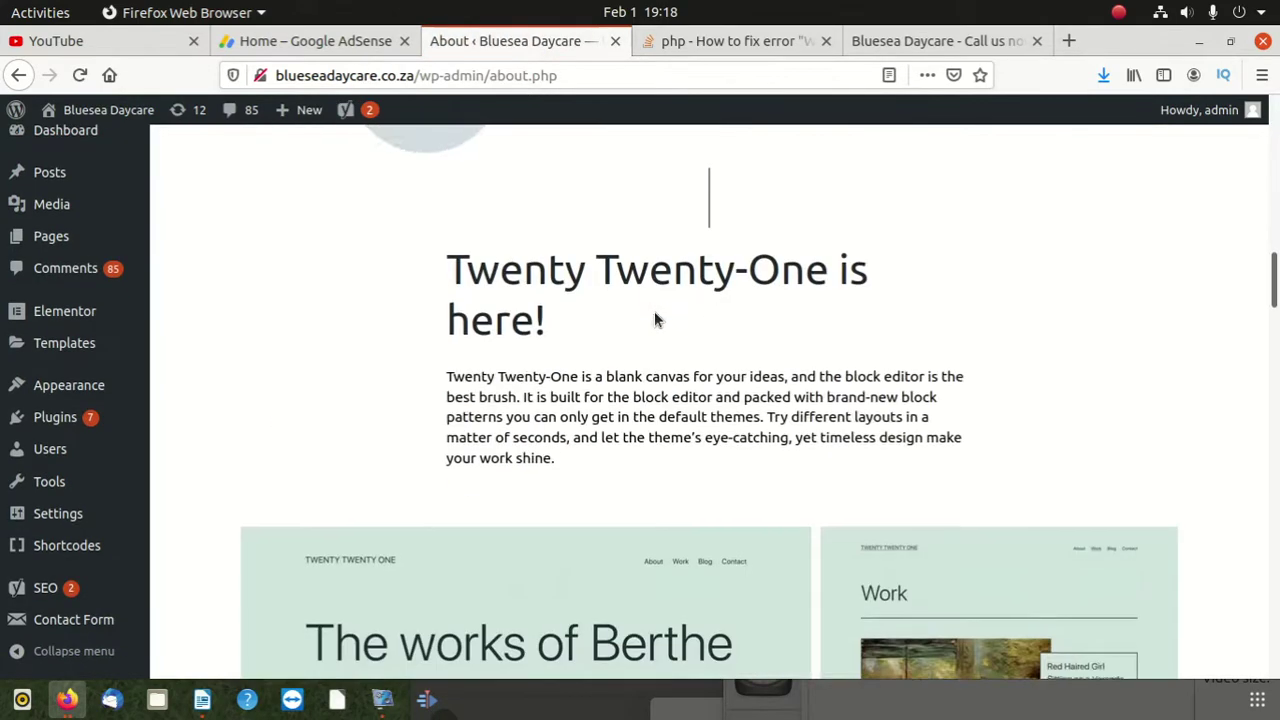
pyautogui.scroll(-13, 655, 319)
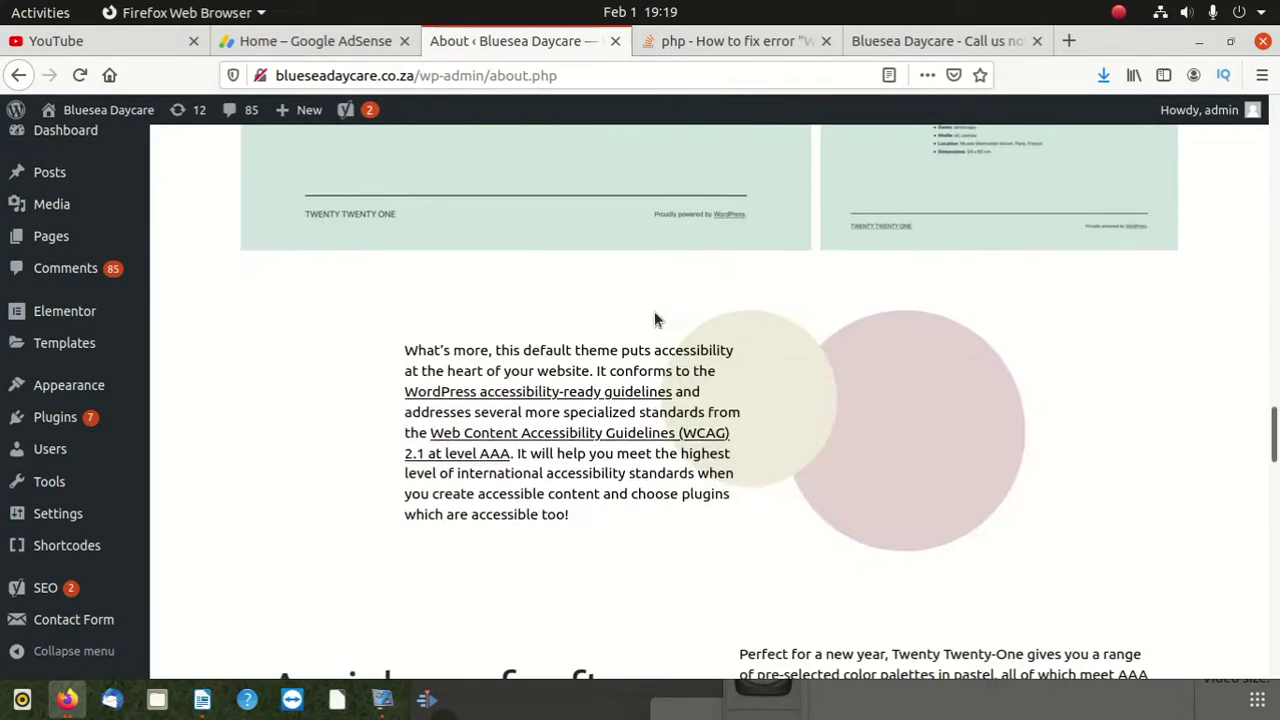
pyautogui.scroll(-15, 655, 319)
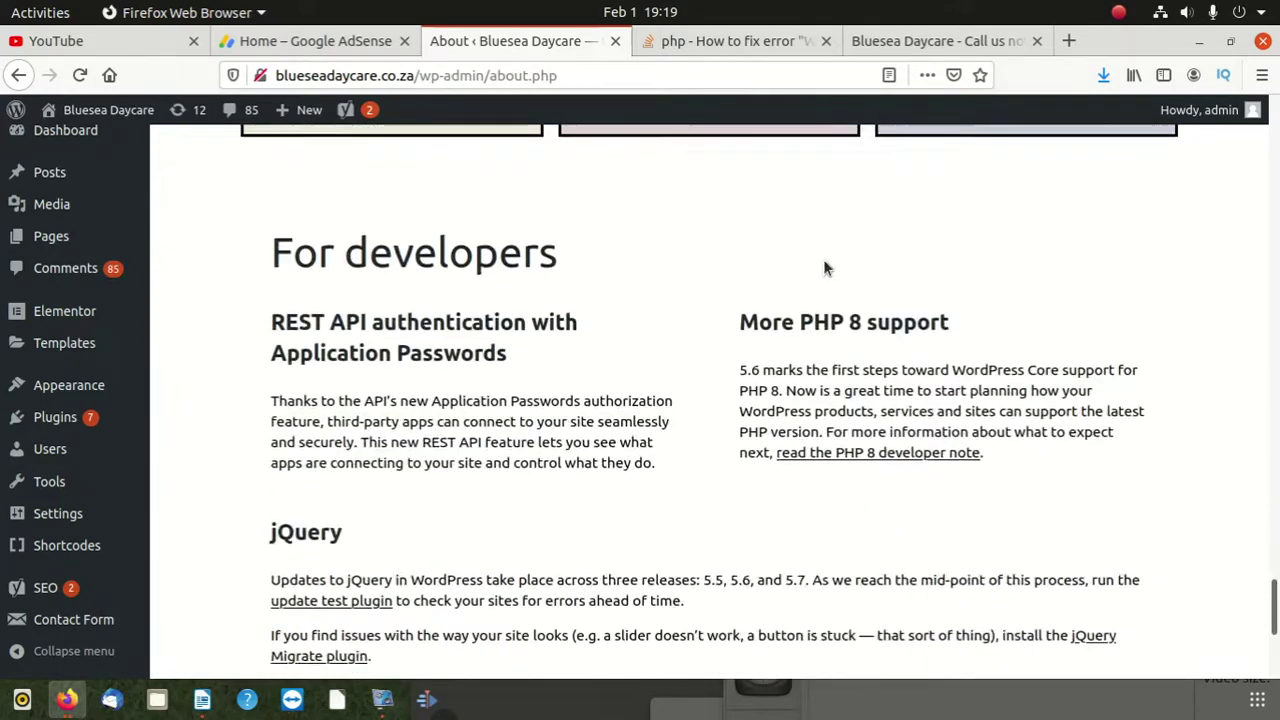
pyautogui.click(940, 41)
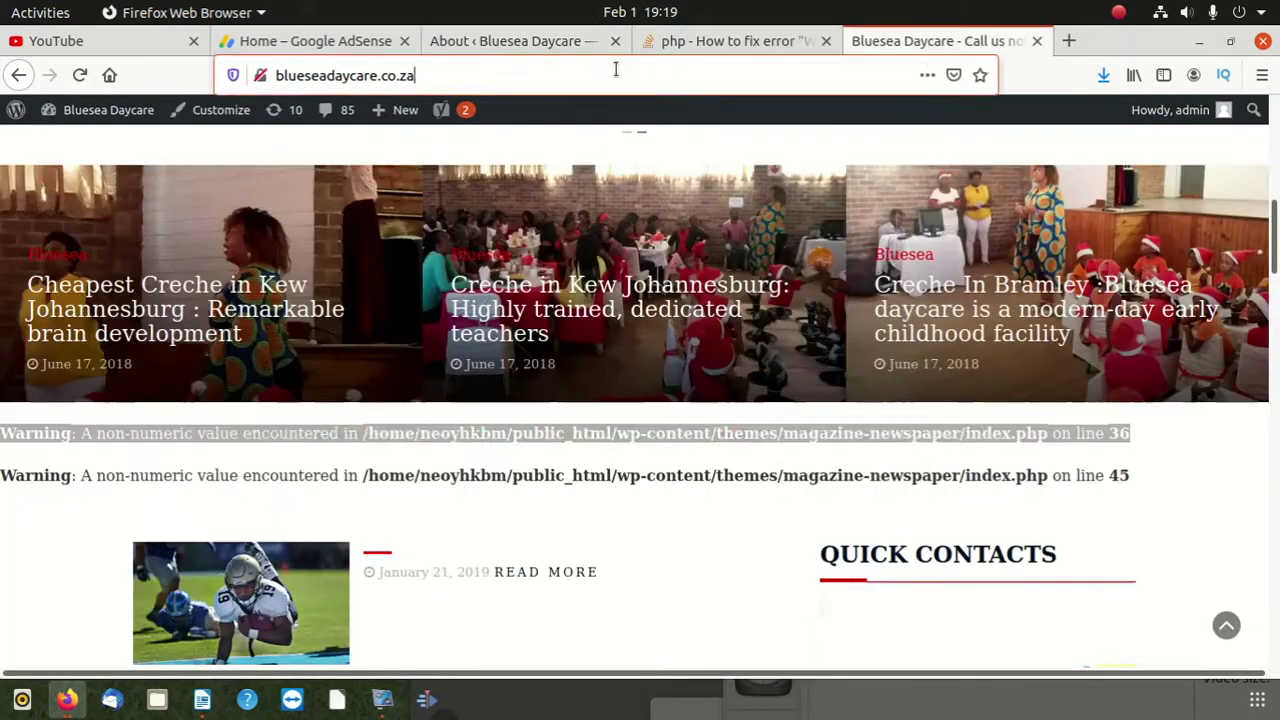
pyautogui.click(615, 69)
pyautogui.press('Return')
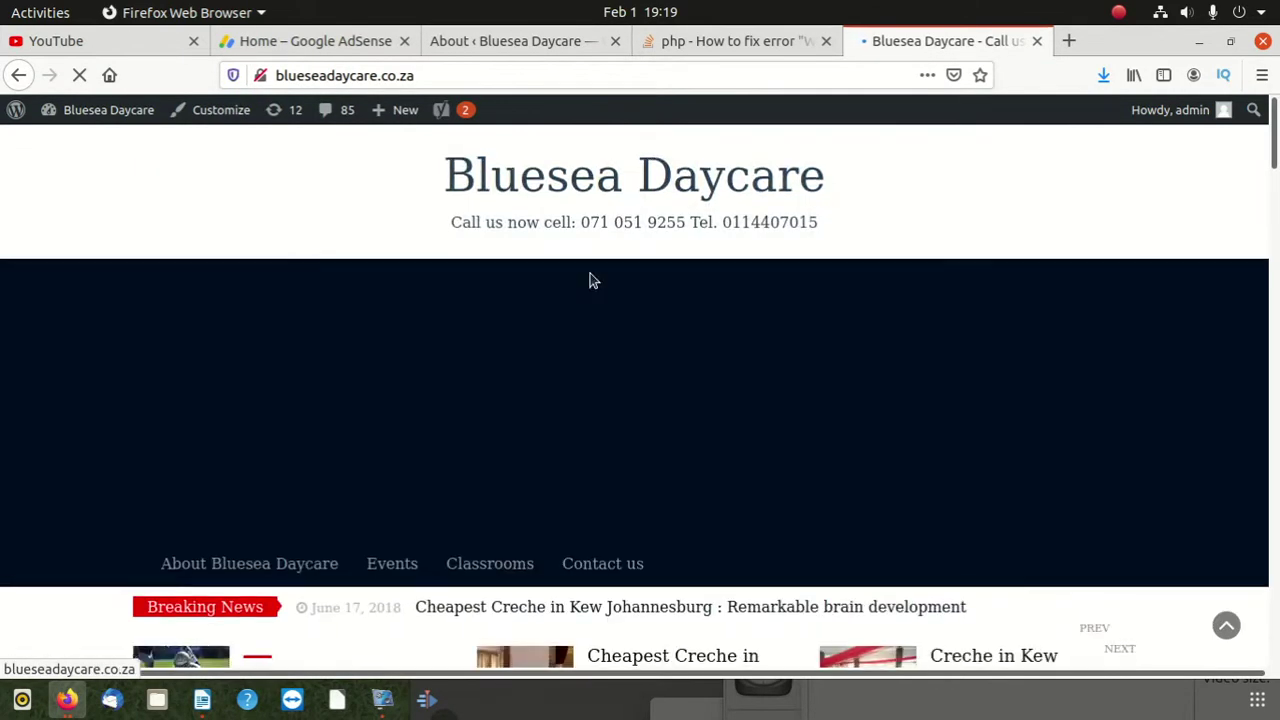
pyautogui.scroll(-5, 591, 277)
pyautogui.scroll(-6, 585, 289)
pyautogui.scroll(-4, 585, 289)
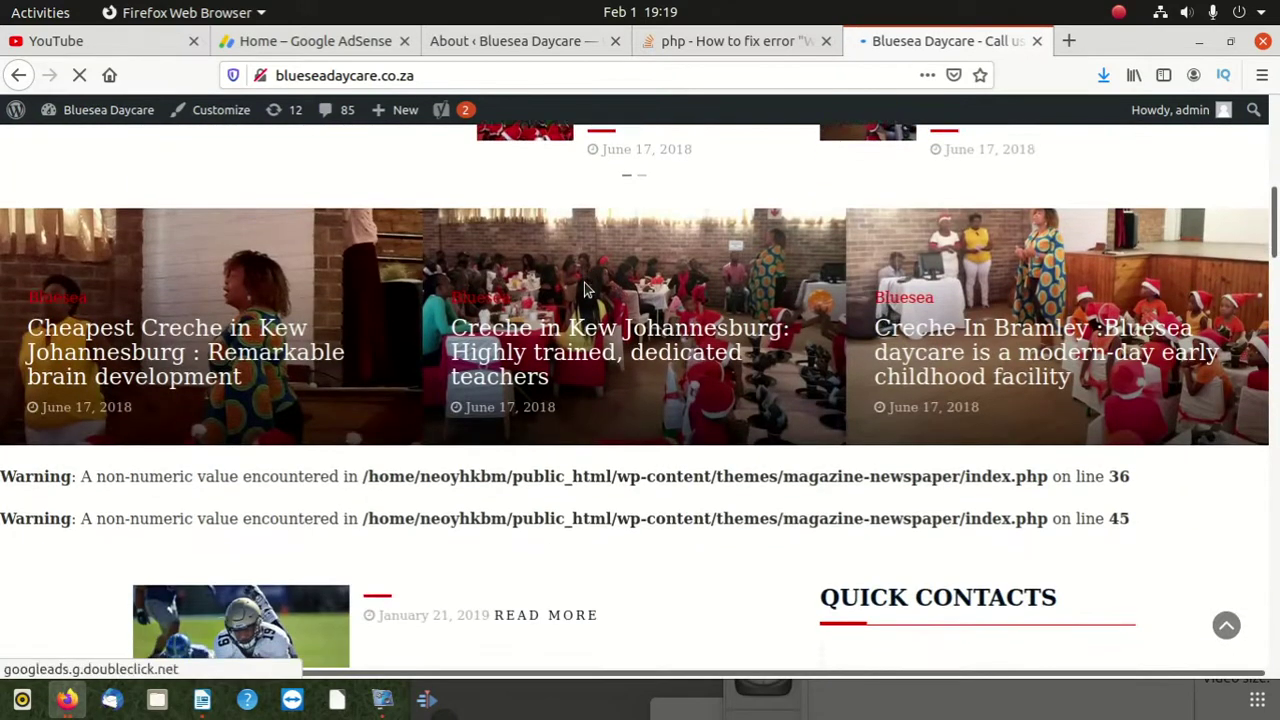
pyautogui.scroll(3, 586, 289)
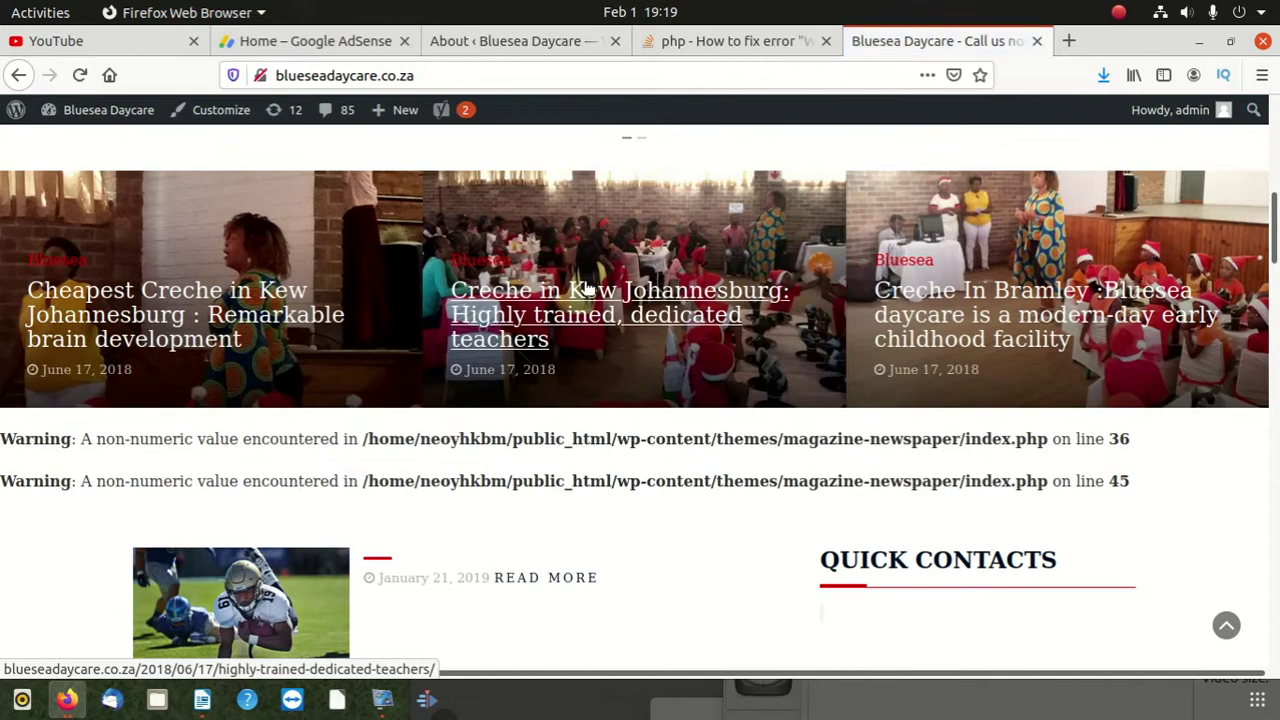
pyautogui.scroll(-10, 380, 466)
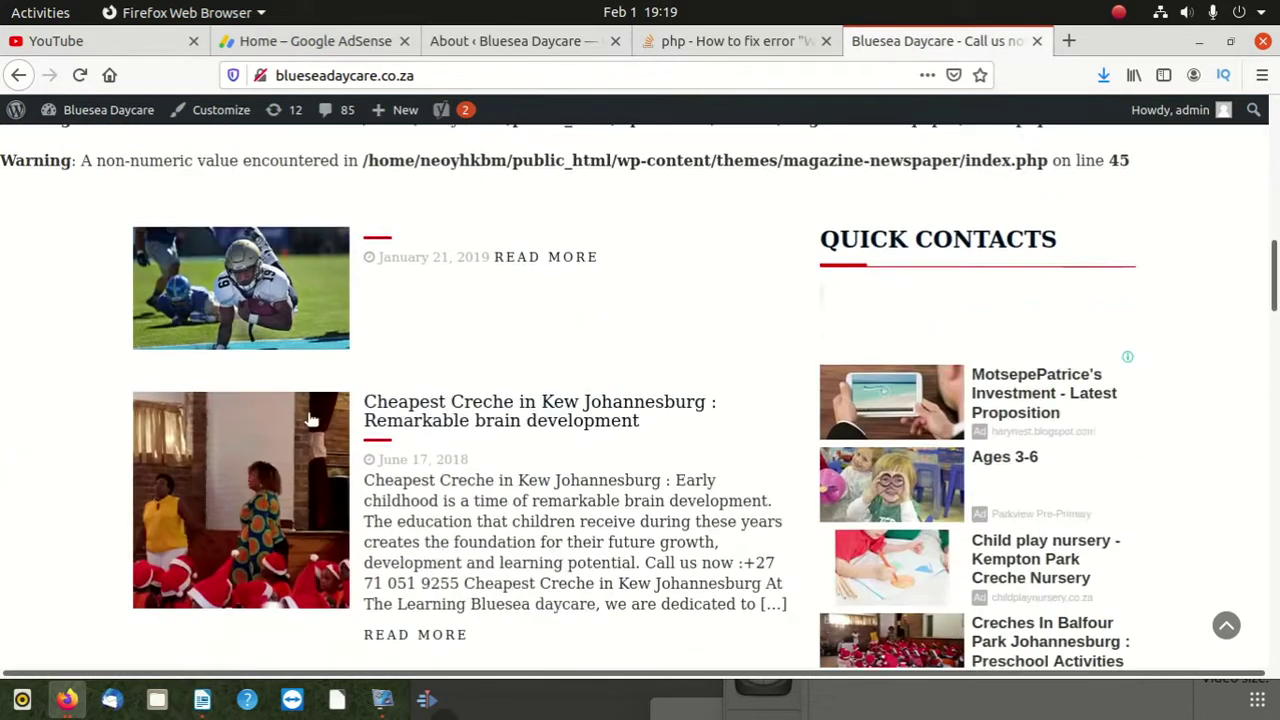
pyautogui.scroll(-6, 315, 390)
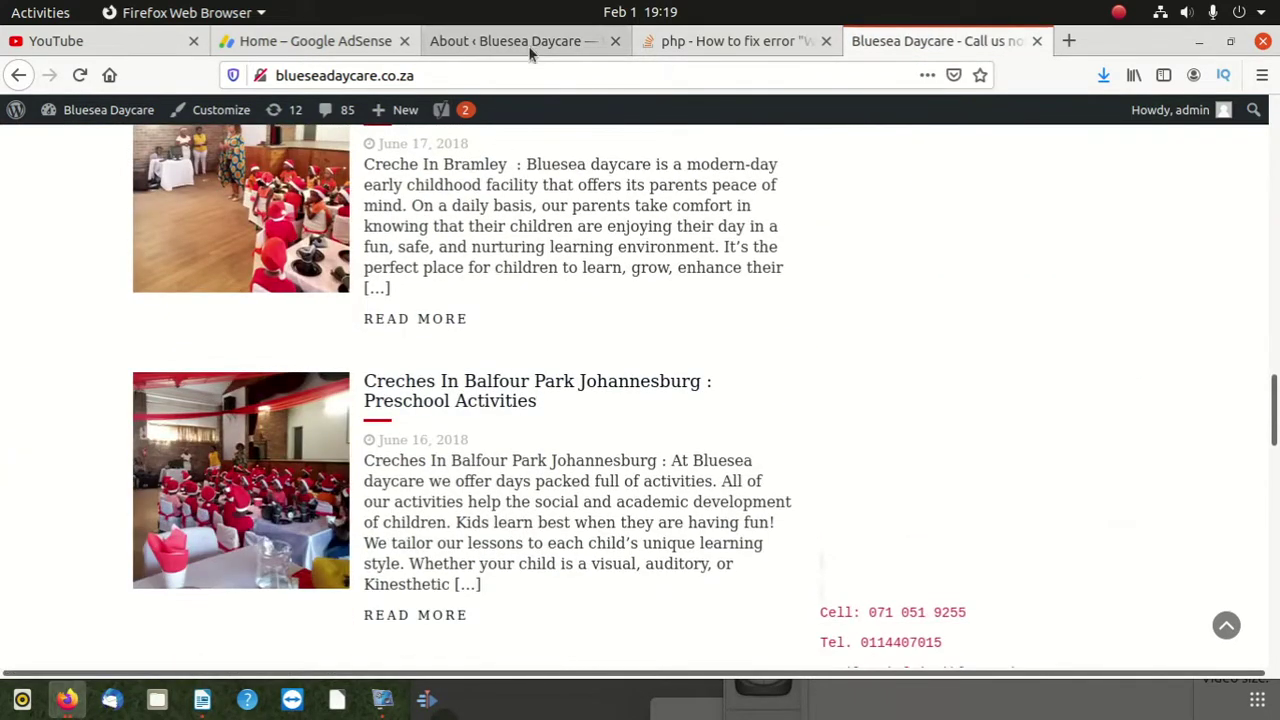
pyautogui.click(529, 41)
pyautogui.scroll(10, 445, 425)
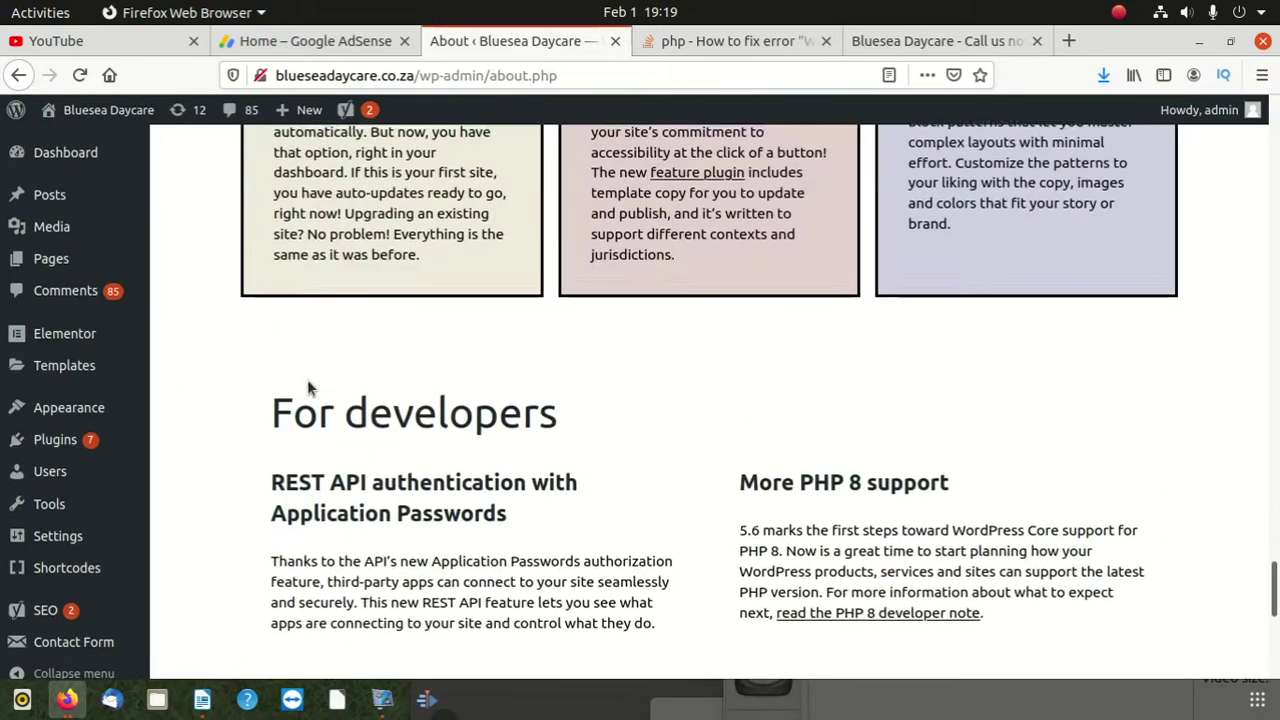
pyautogui.scroll(5, 154, 351)
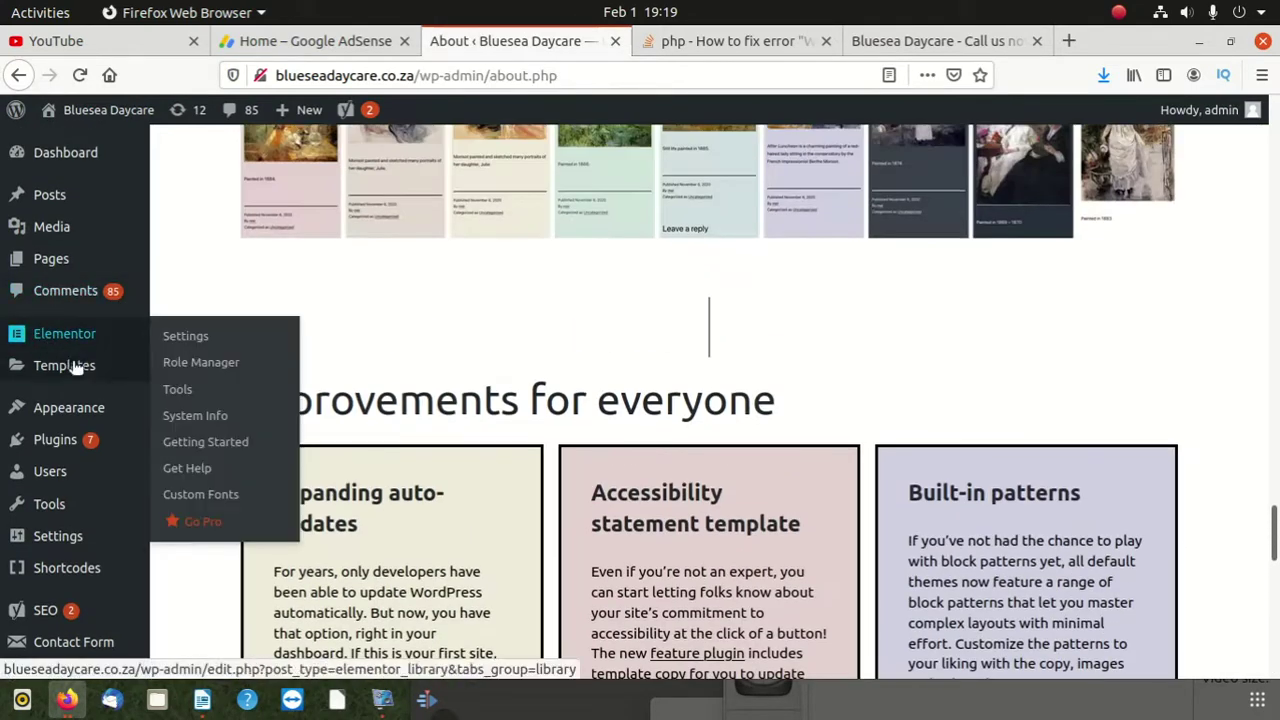
pyautogui.click(880, 42)
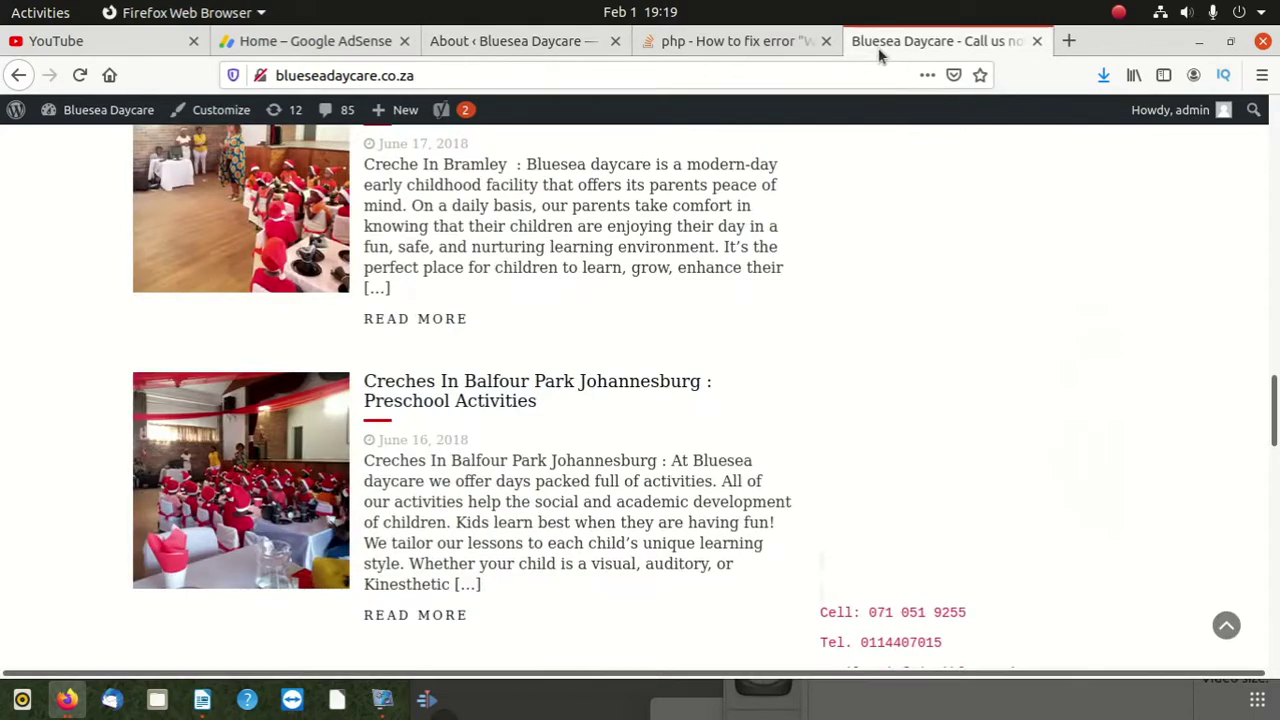
pyautogui.scroll(15, 488, 367)
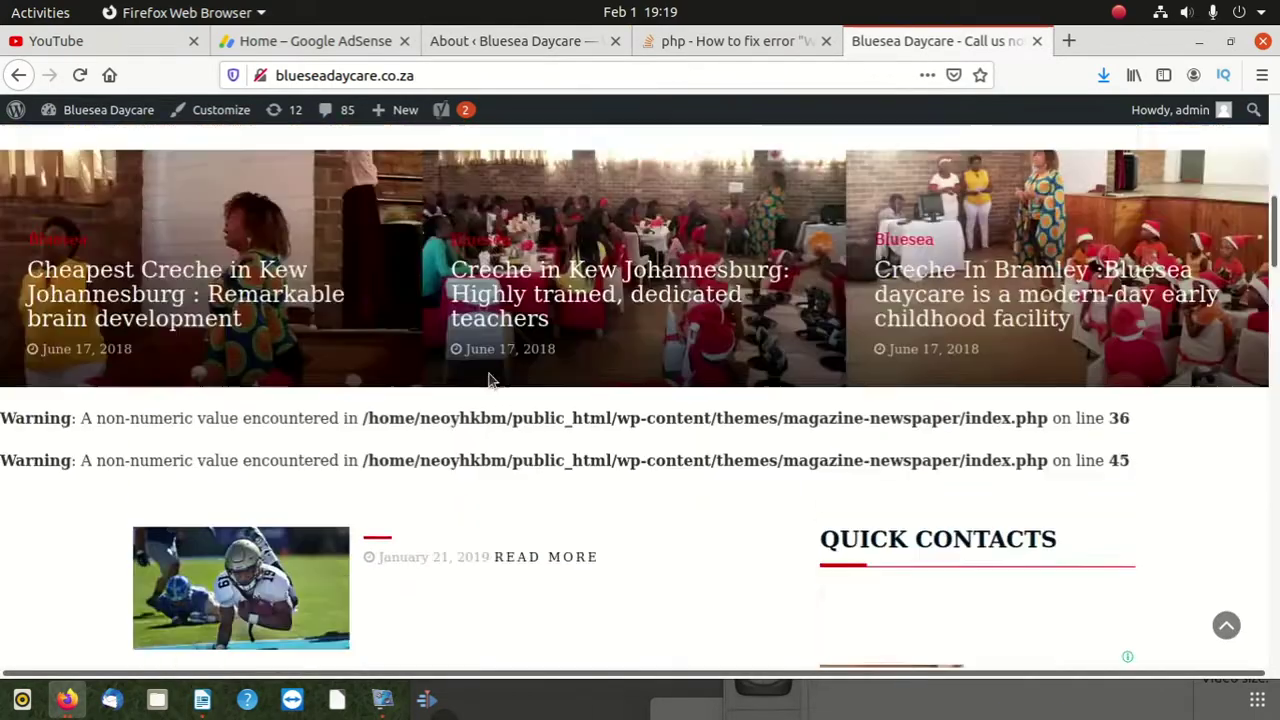
pyautogui.scroll(-10, 490, 380)
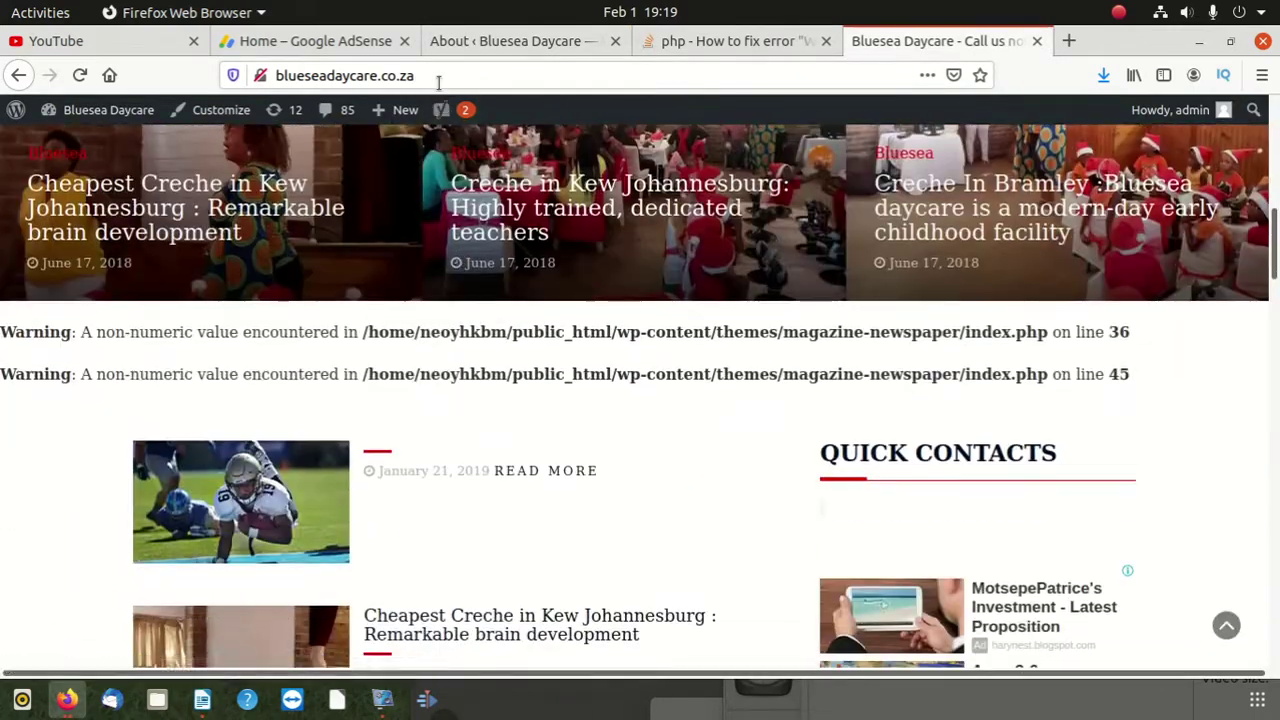
pyautogui.click(438, 83)
pyautogui.press('F5')
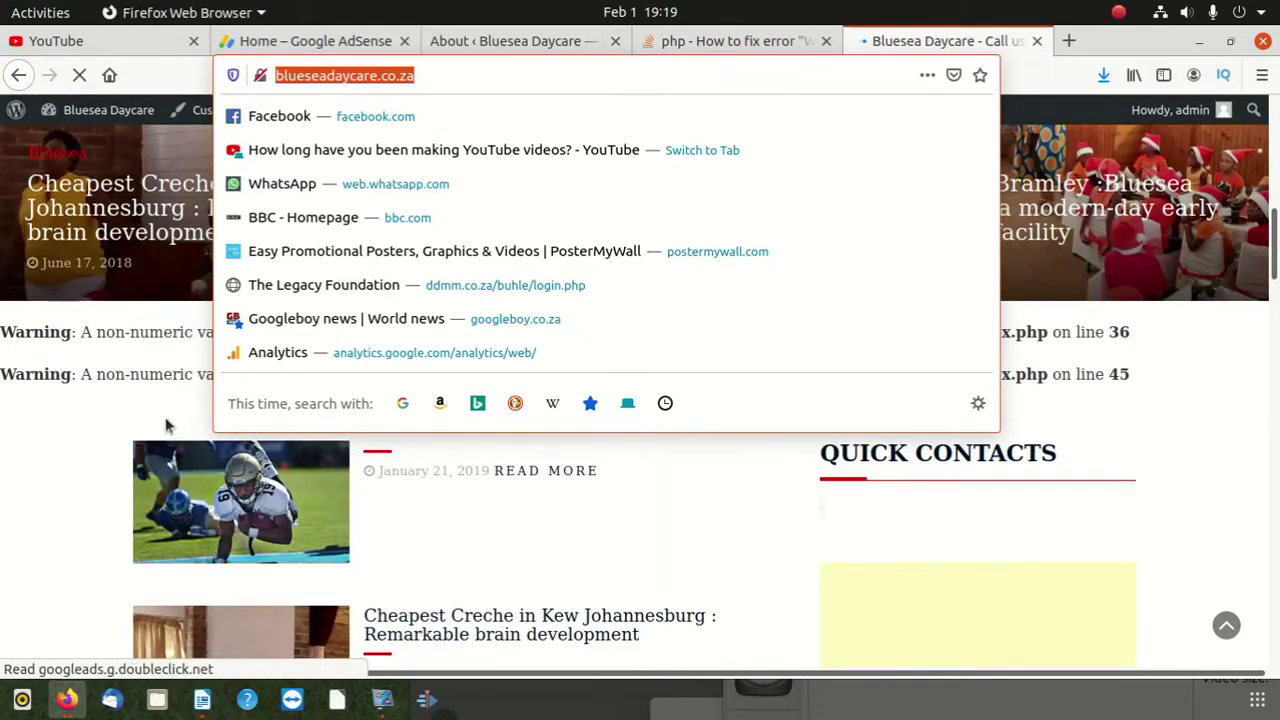
pyautogui.scroll(-3, 166, 423)
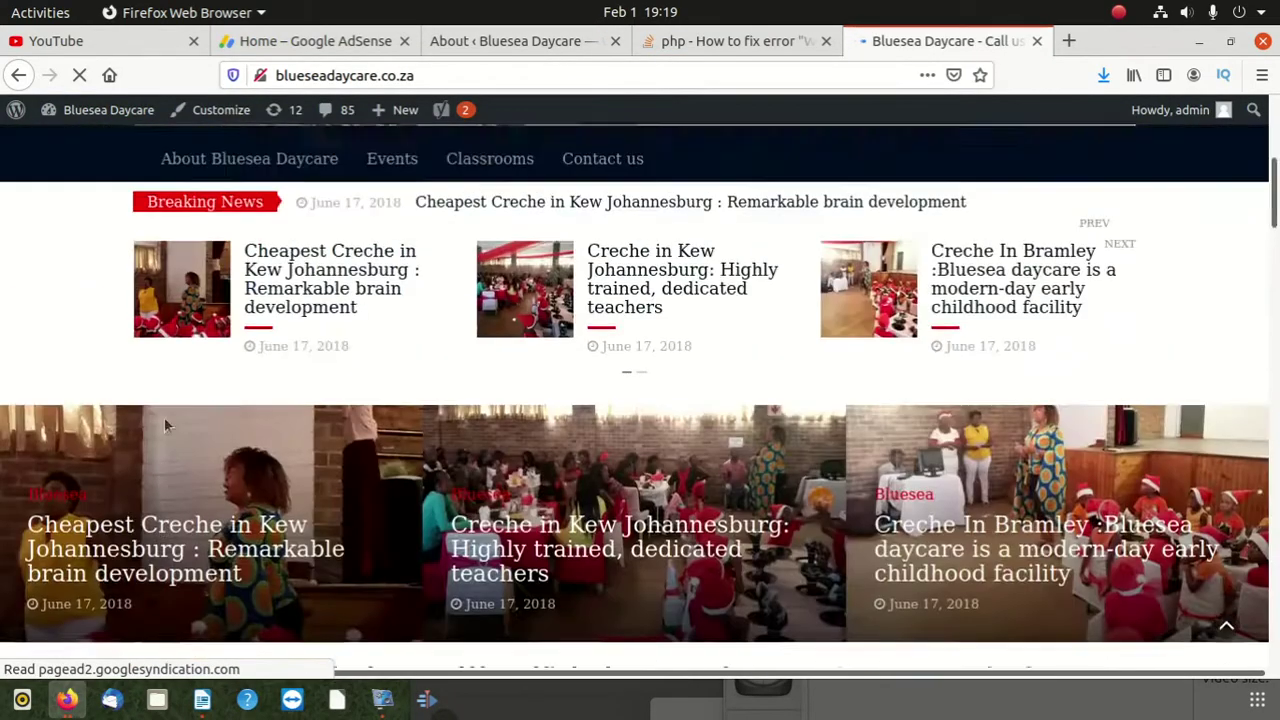
pyautogui.scroll(-3, 164, 418)
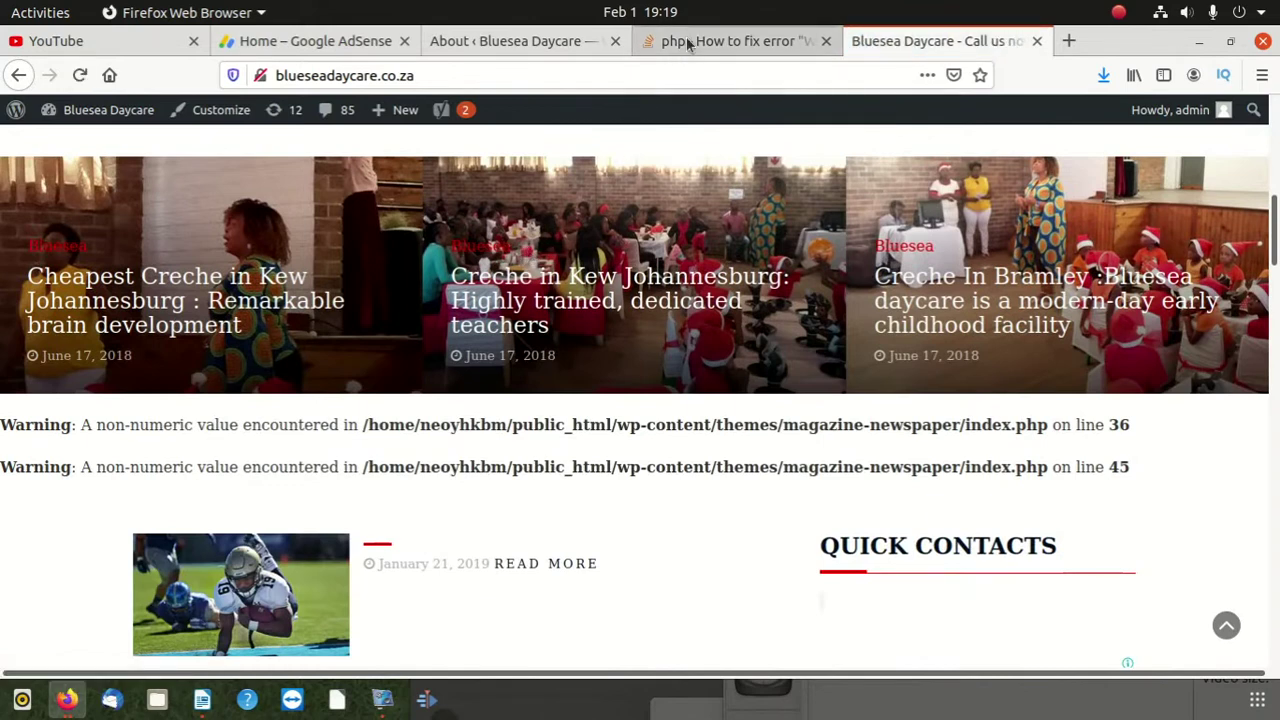
pyautogui.click(696, 42)
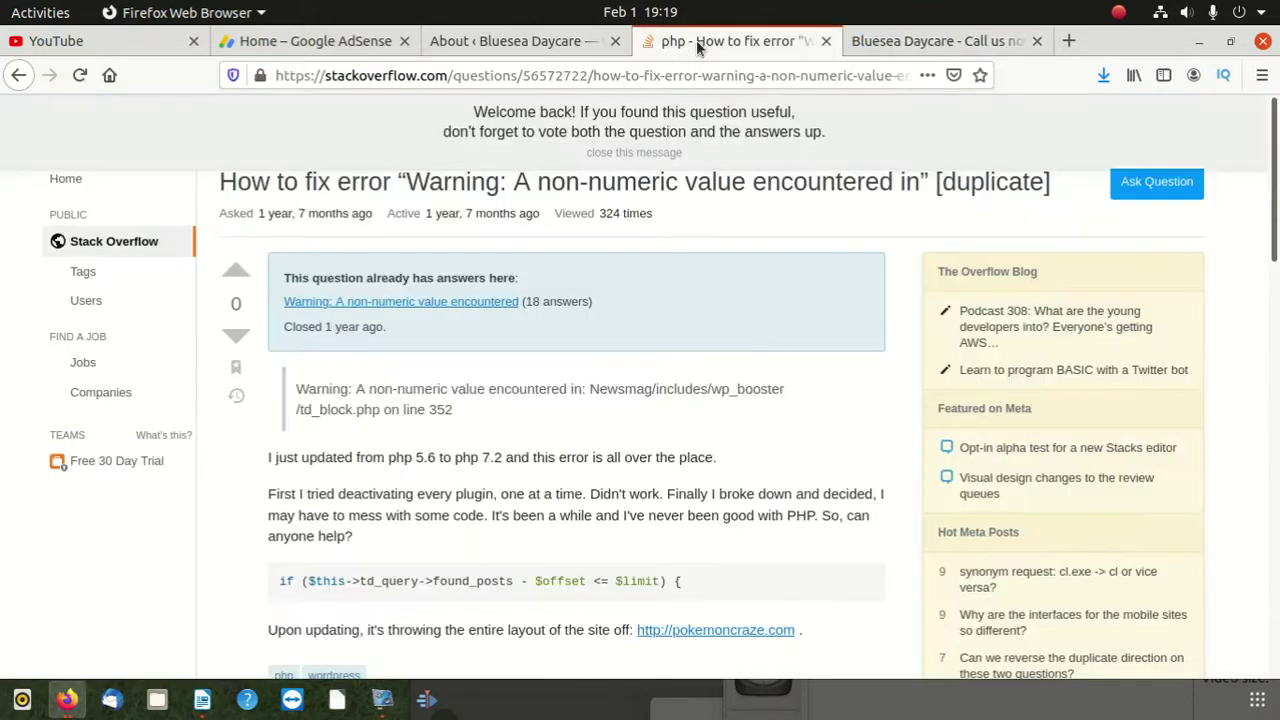
# Close the Stack Overflow and Google AdSense tabs, then go to the Installed Plugins page.
pyautogui.click(545, 42)
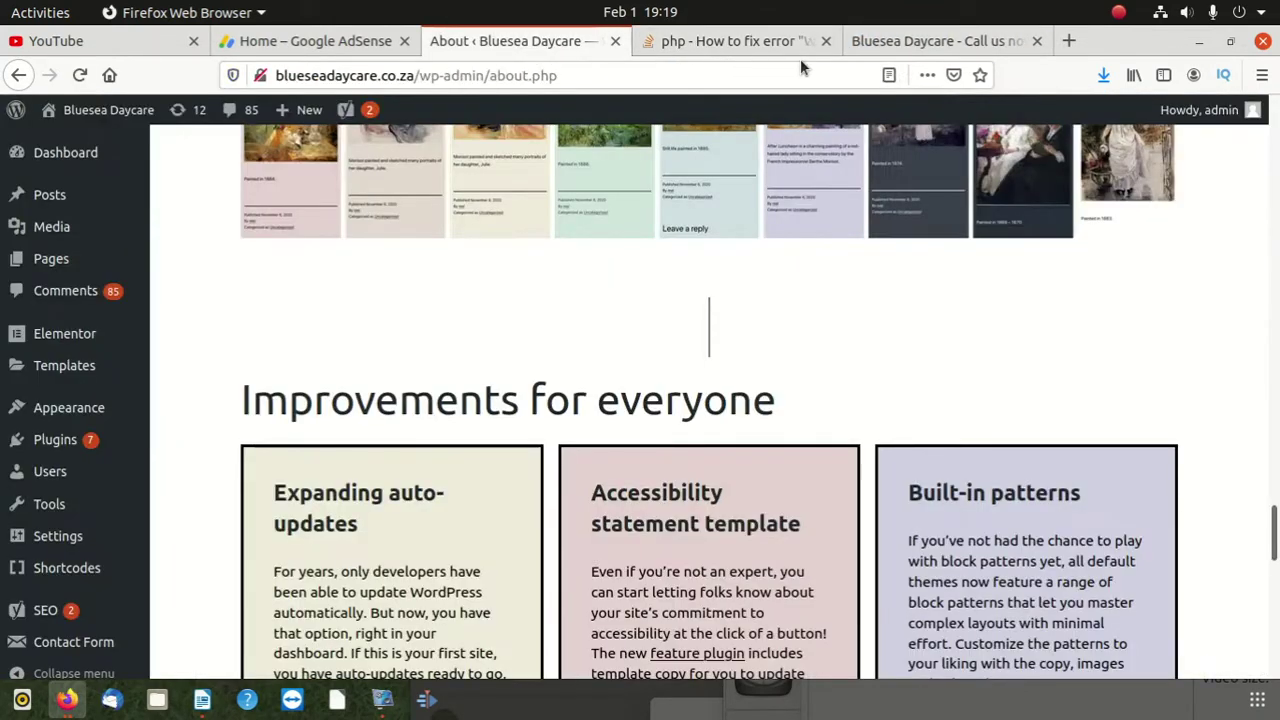
pyautogui.click(825, 42)
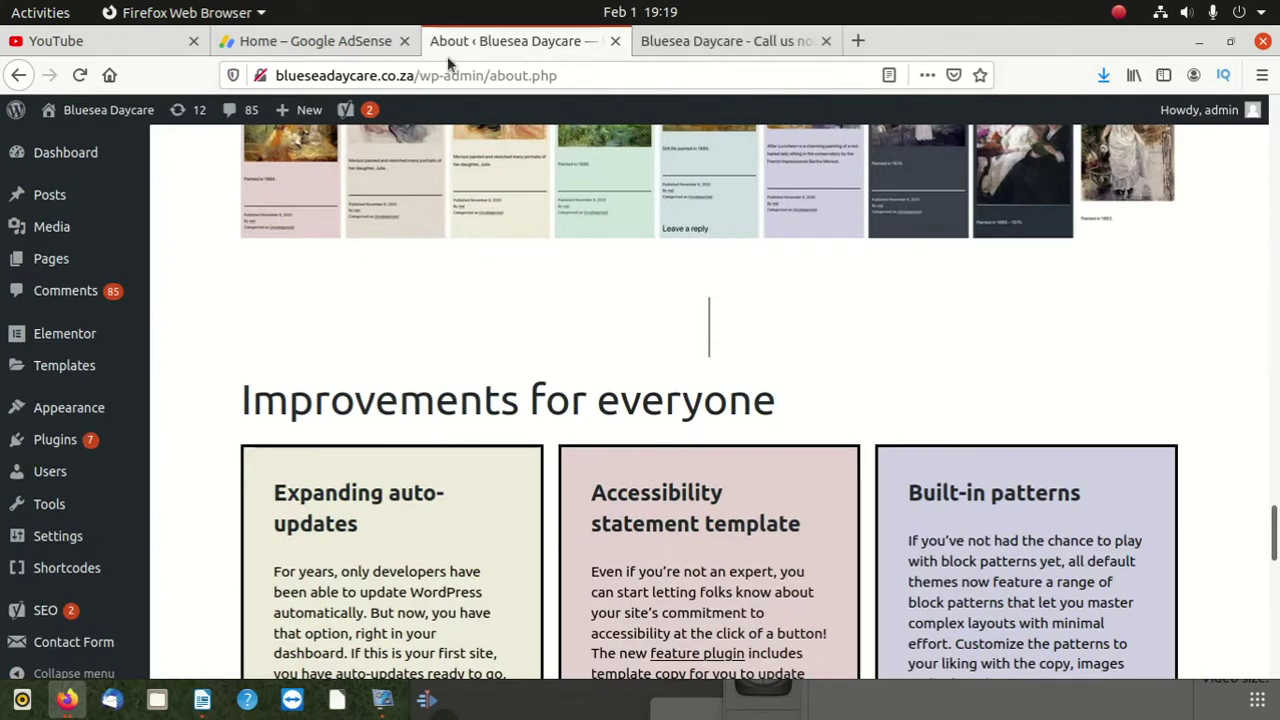
pyautogui.click(340, 45)
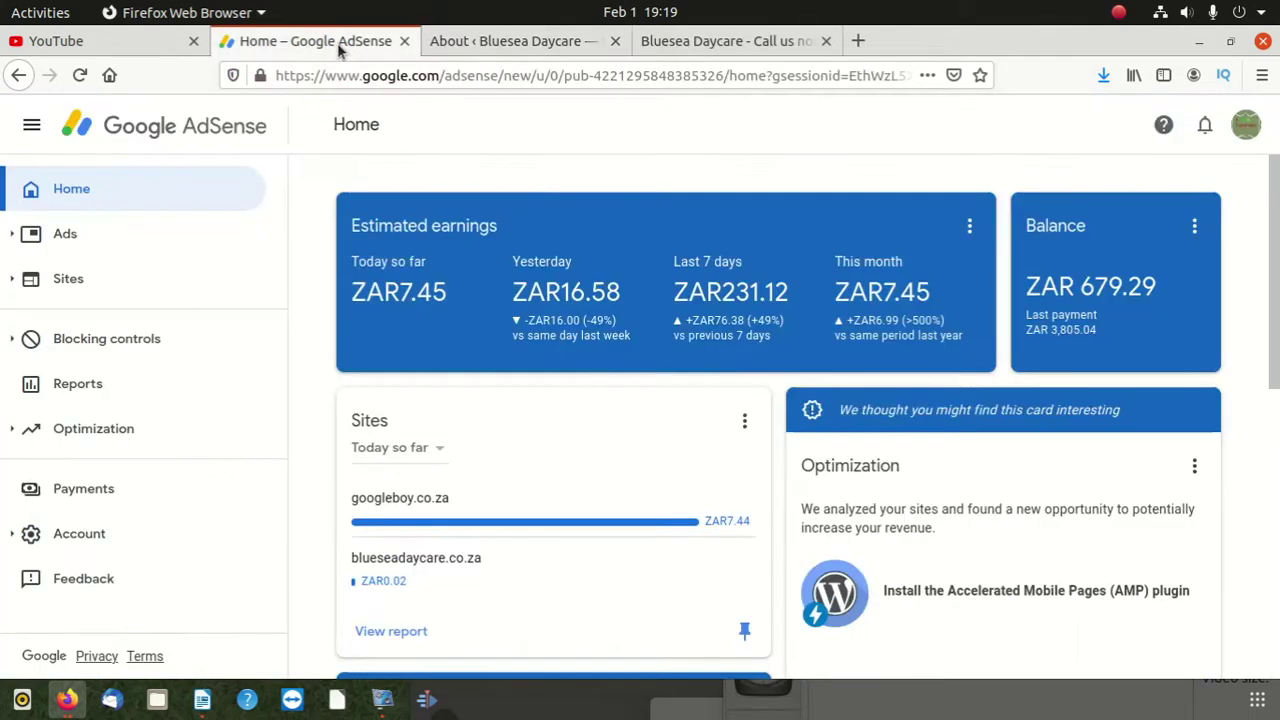
pyautogui.click(404, 41)
pyautogui.scroll(-2, 14, 376)
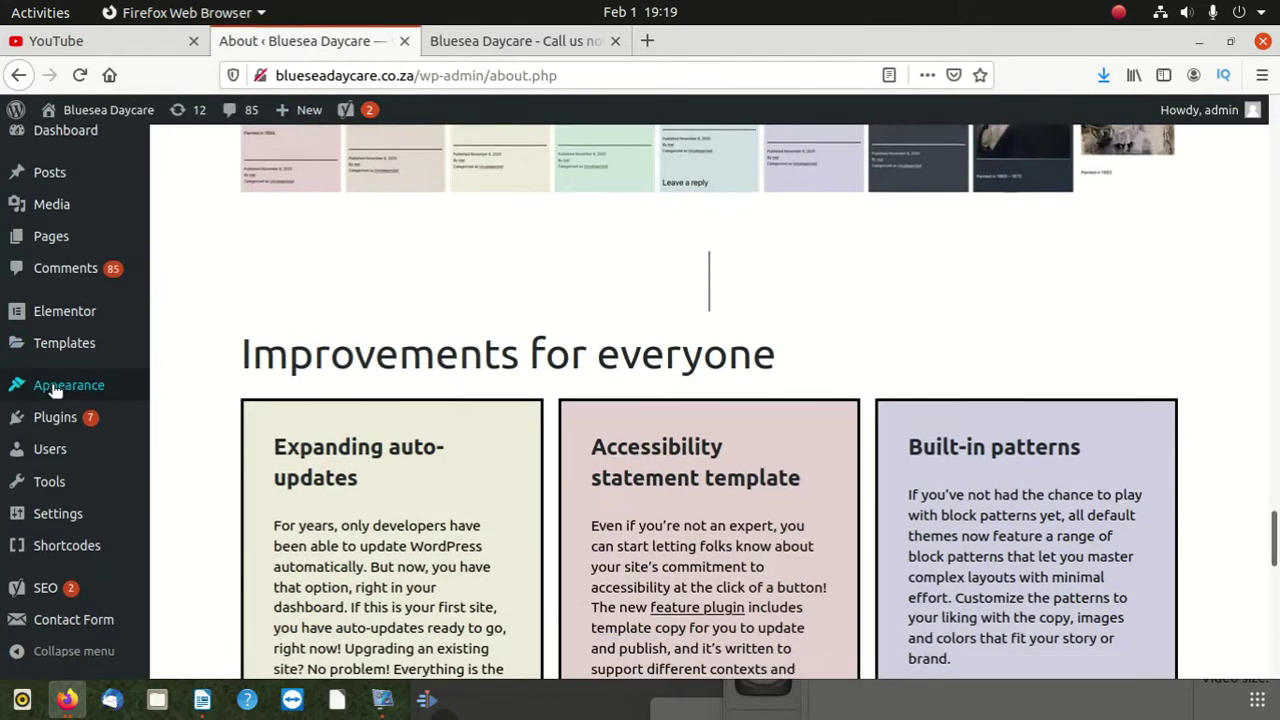
pyautogui.click(57, 420)
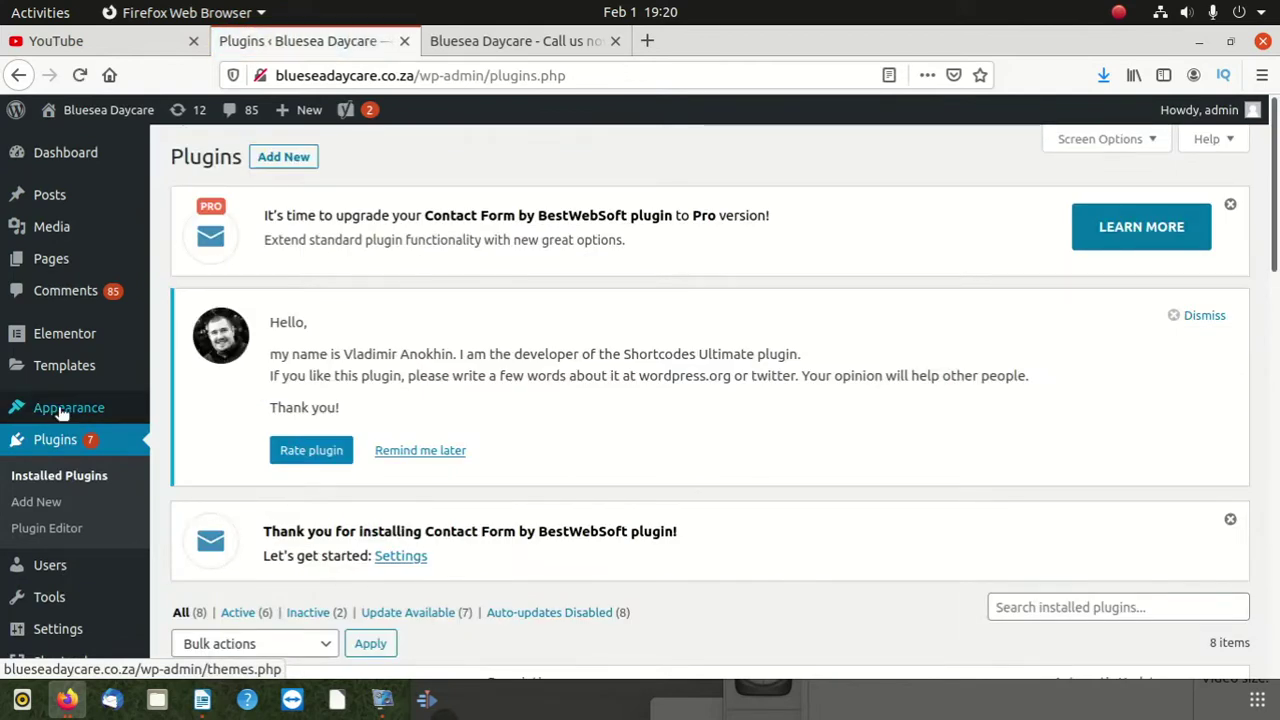
pyautogui.scroll(-1, 357, 424)
pyautogui.scroll(-6, 357, 424)
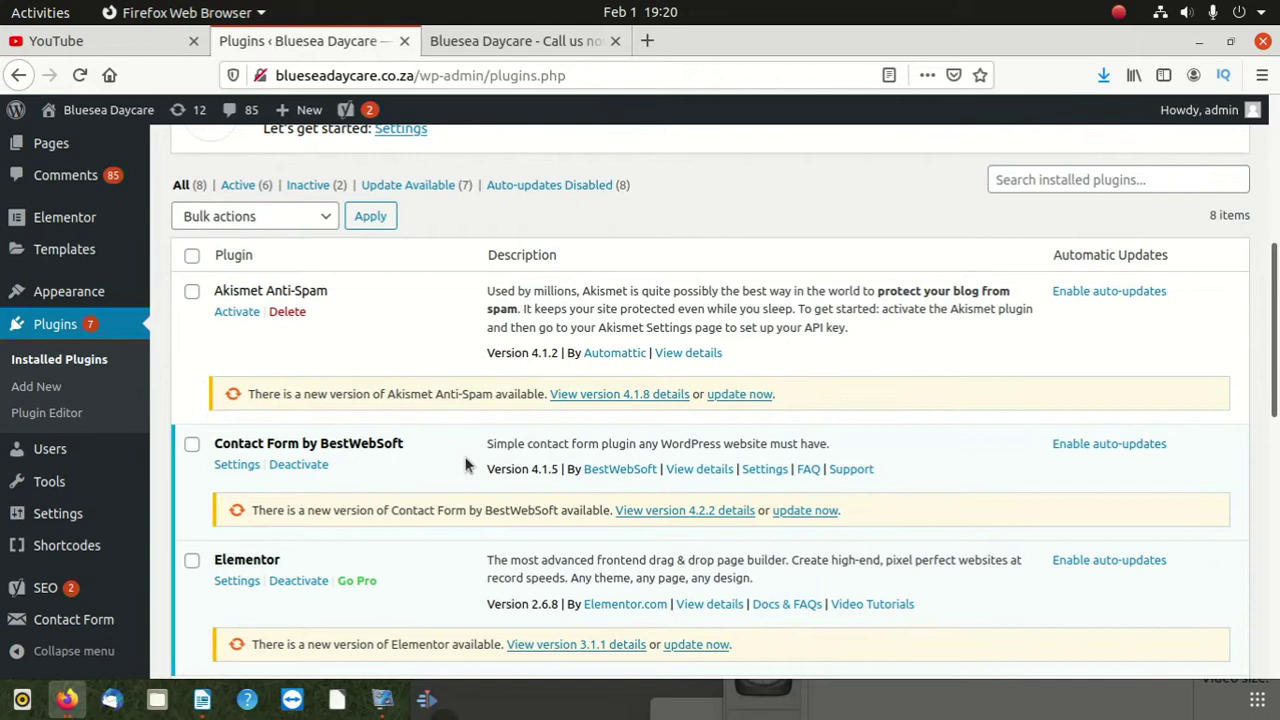
pyautogui.scroll(-2, 306, 457)
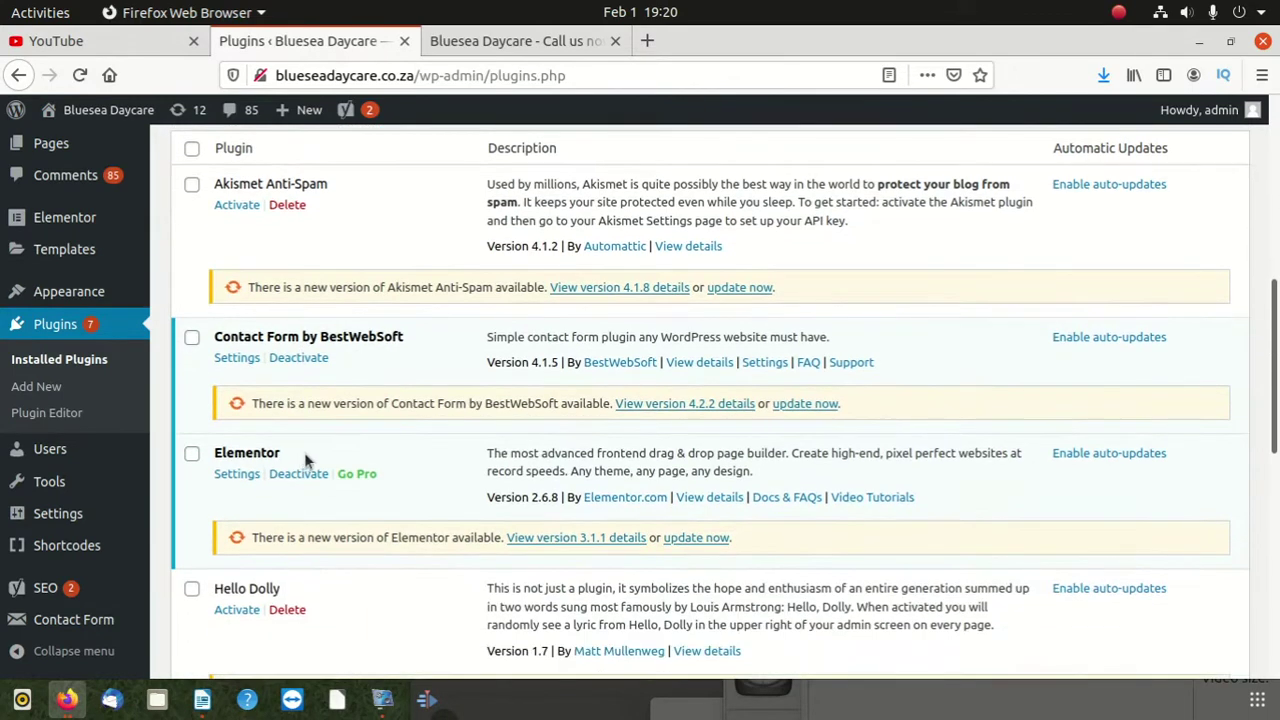
pyautogui.scroll(-5, 250, 410)
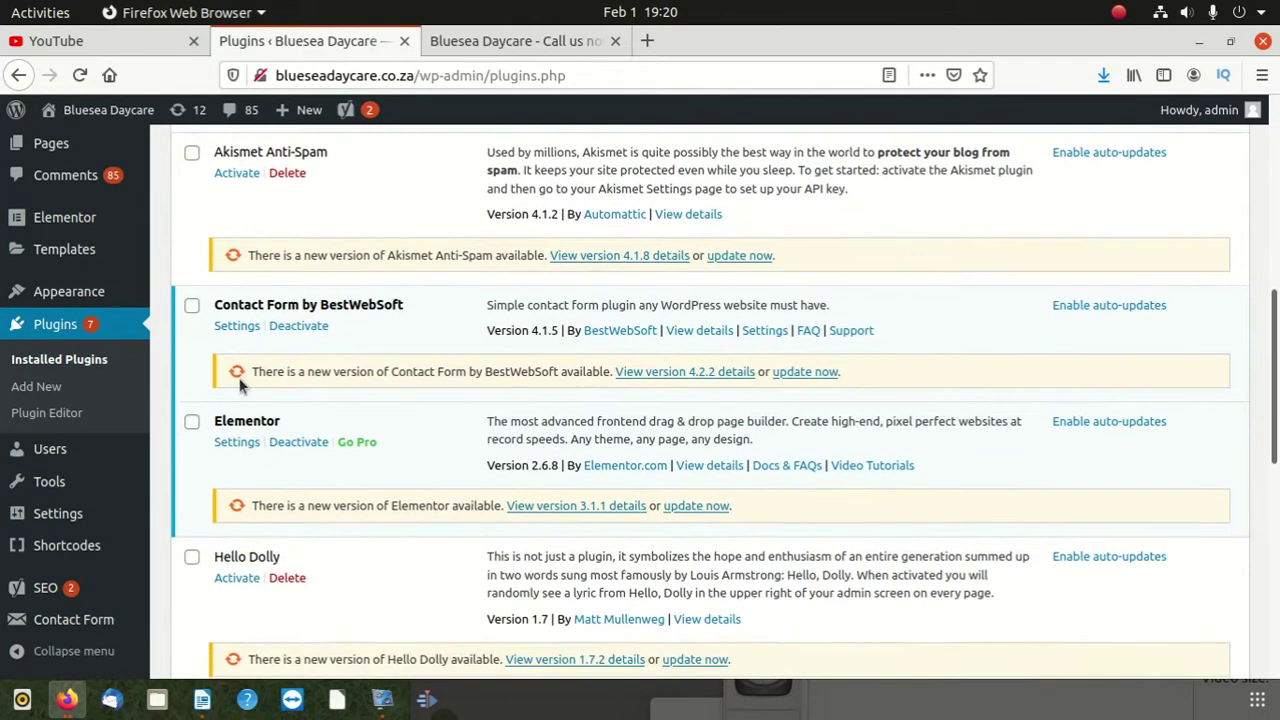
pyautogui.scroll(-3, 348, 460)
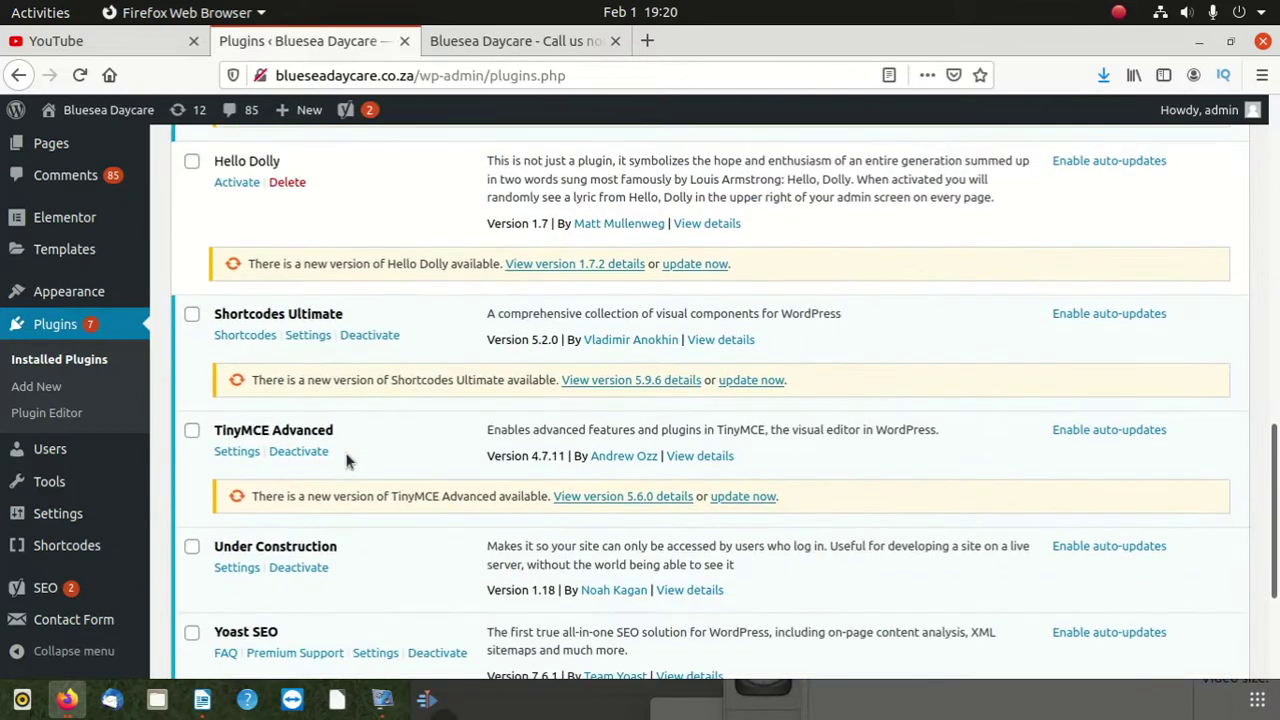
pyautogui.scroll(-4, 348, 460)
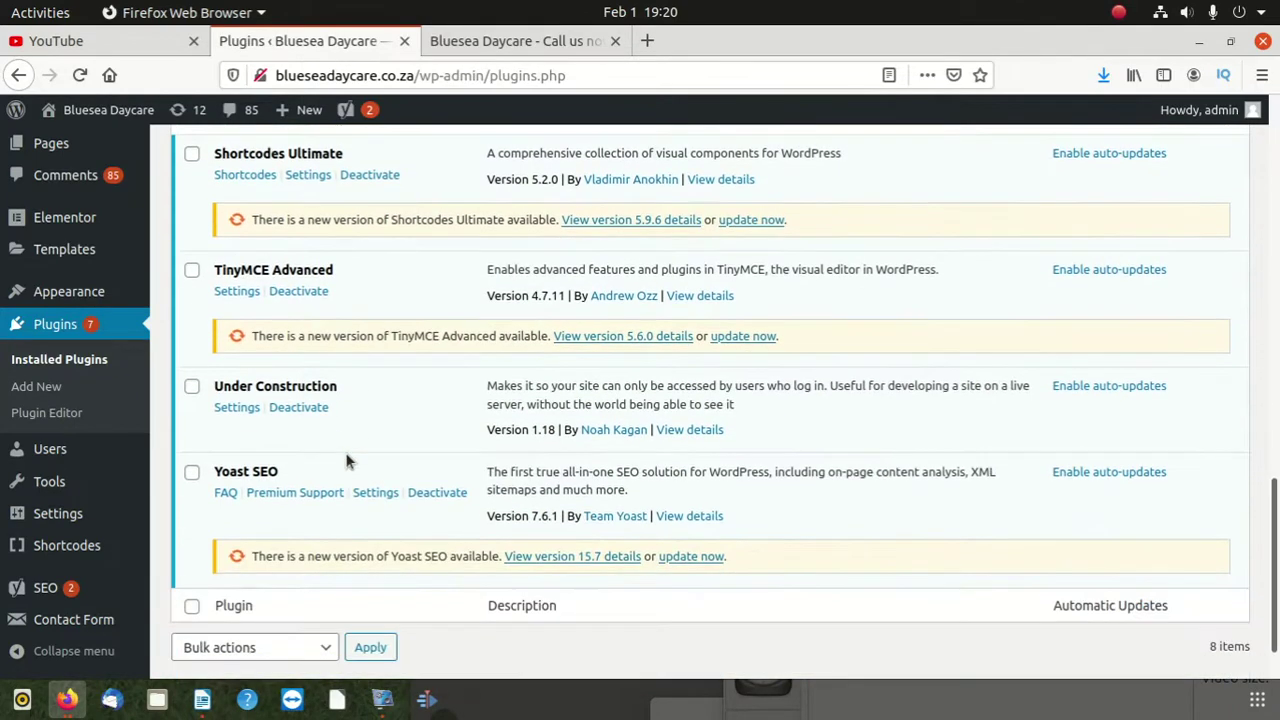
pyautogui.scroll(1, 348, 460)
pyautogui.scroll(18, 348, 460)
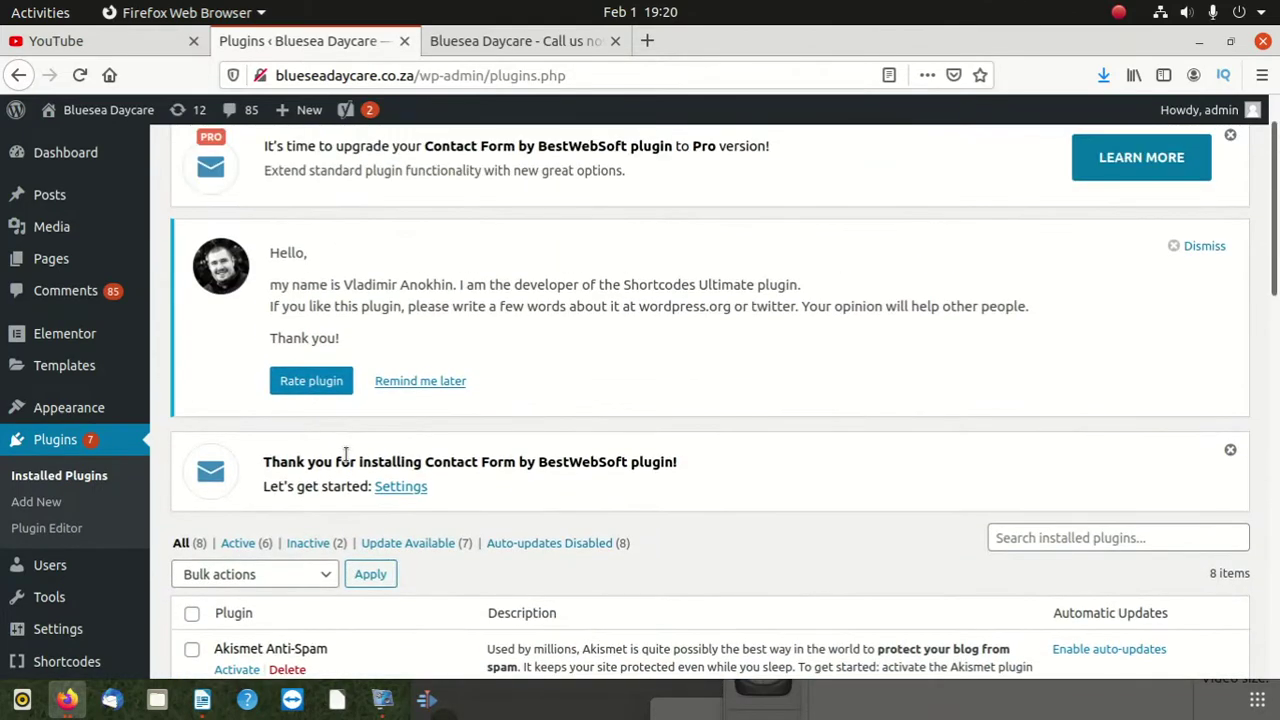
pyautogui.scroll(-4, 345, 456)
pyautogui.scroll(2, 250, 410)
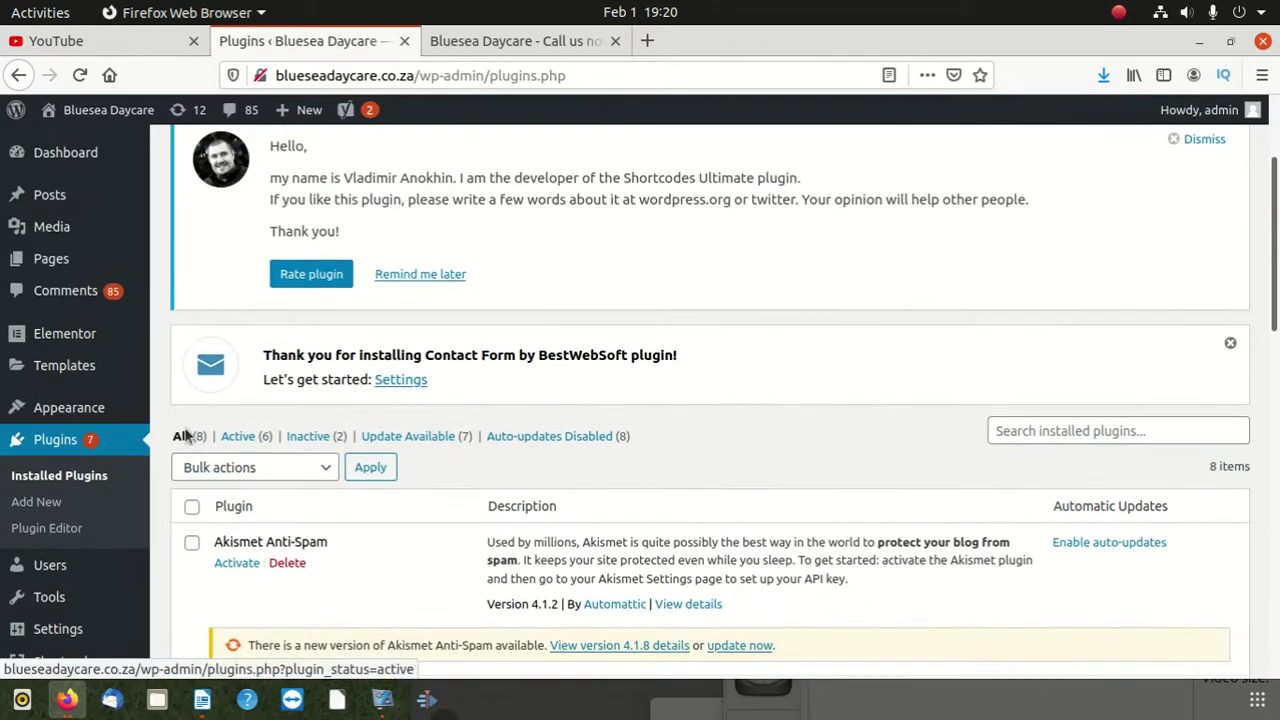
# Select all eight plugins and apply the Deactivate bulk action.
pyautogui.click(195, 508)
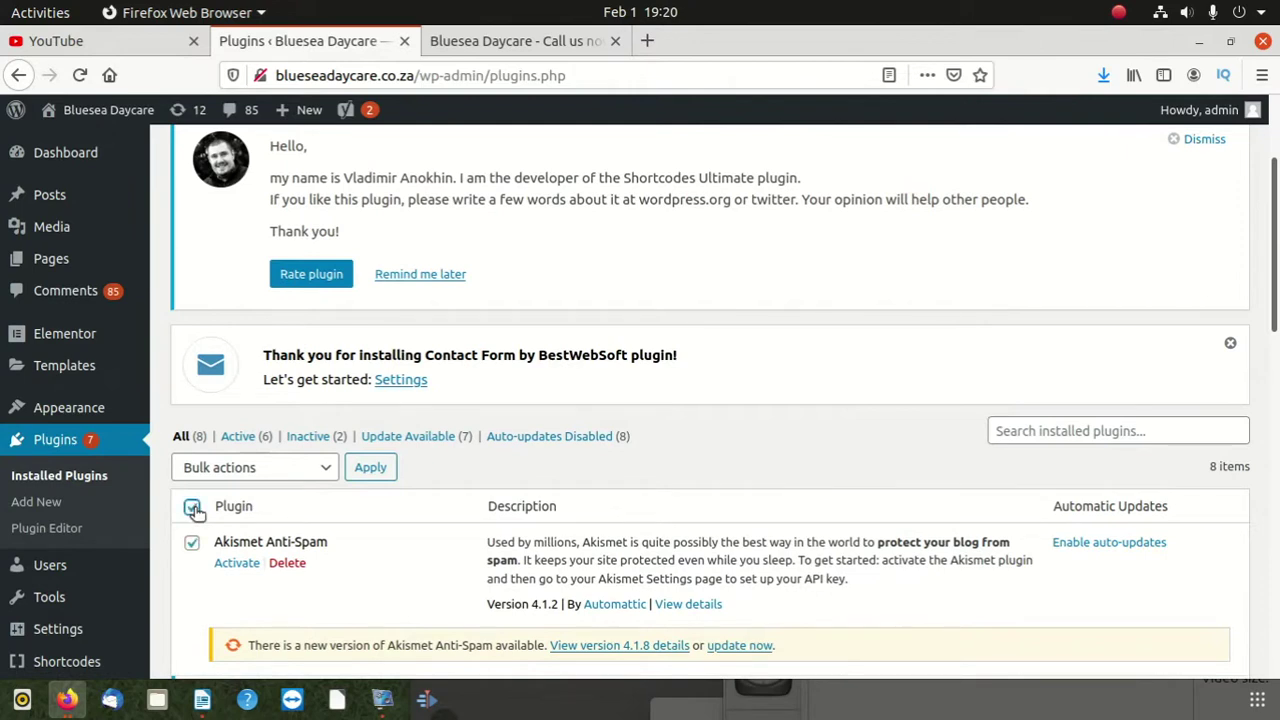
pyautogui.click(296, 469)
pyautogui.click(258, 545)
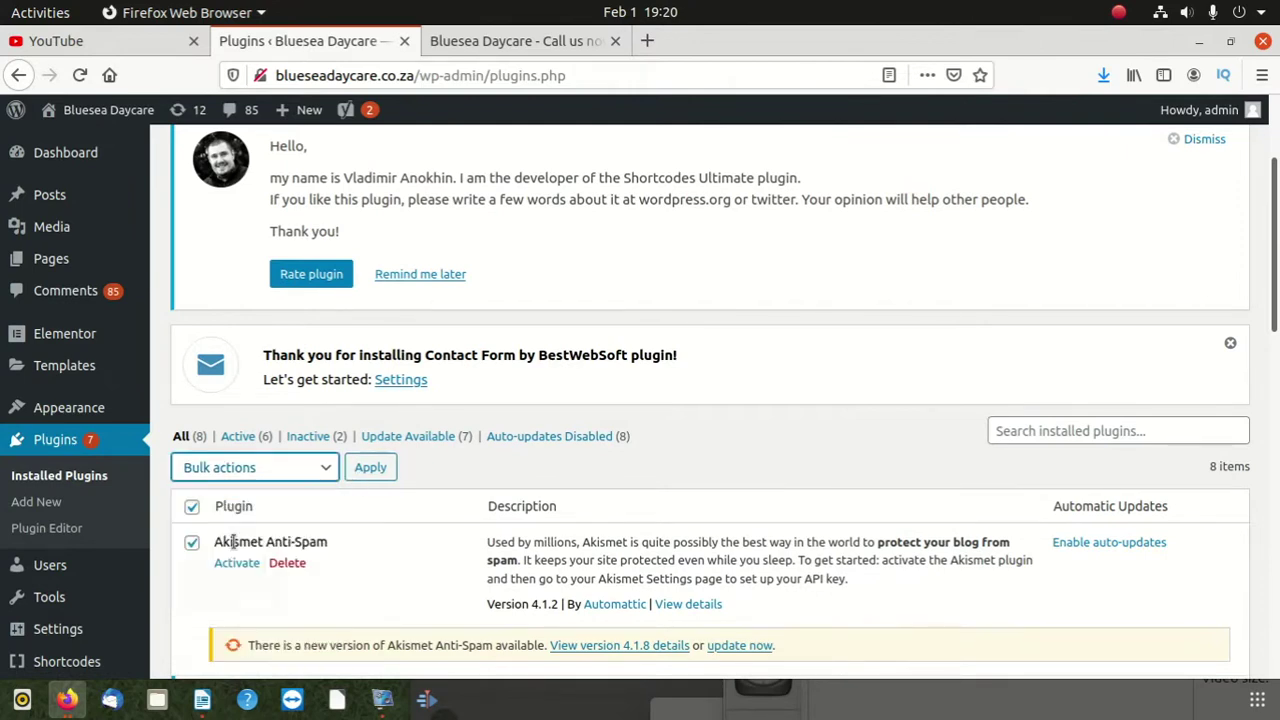
pyautogui.click(370, 467)
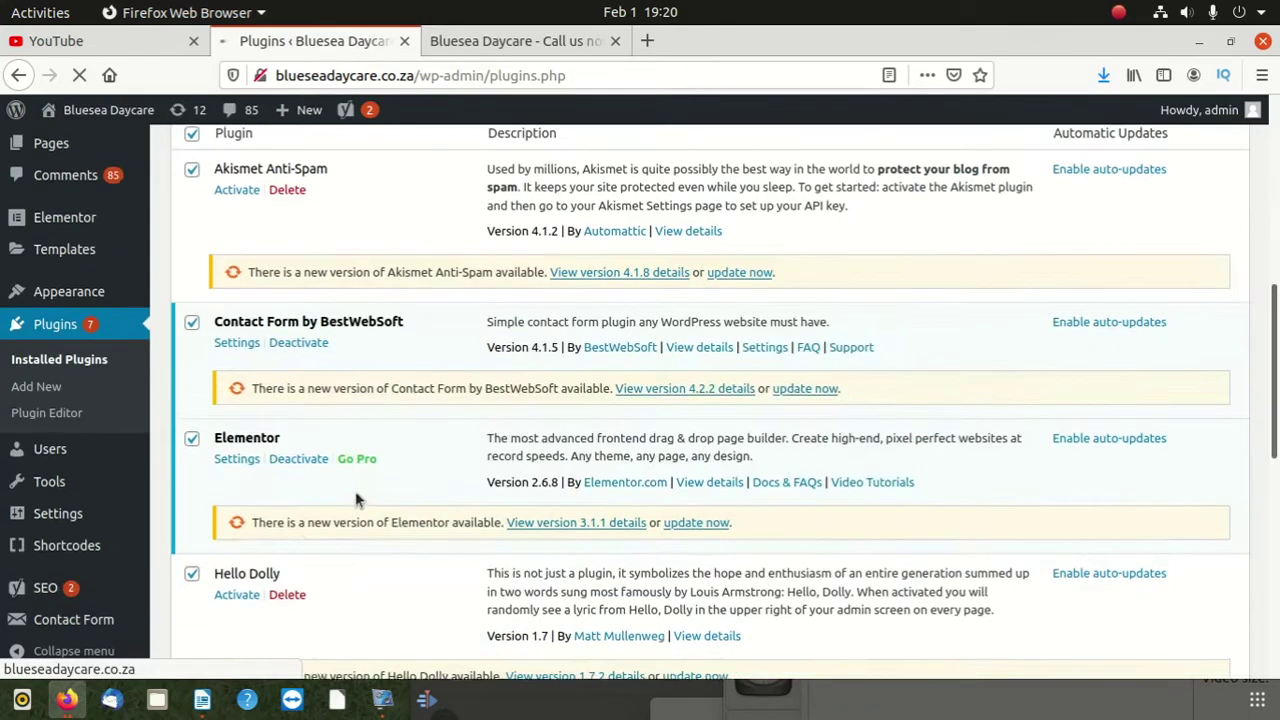
pyautogui.scroll(-5, 355, 491)
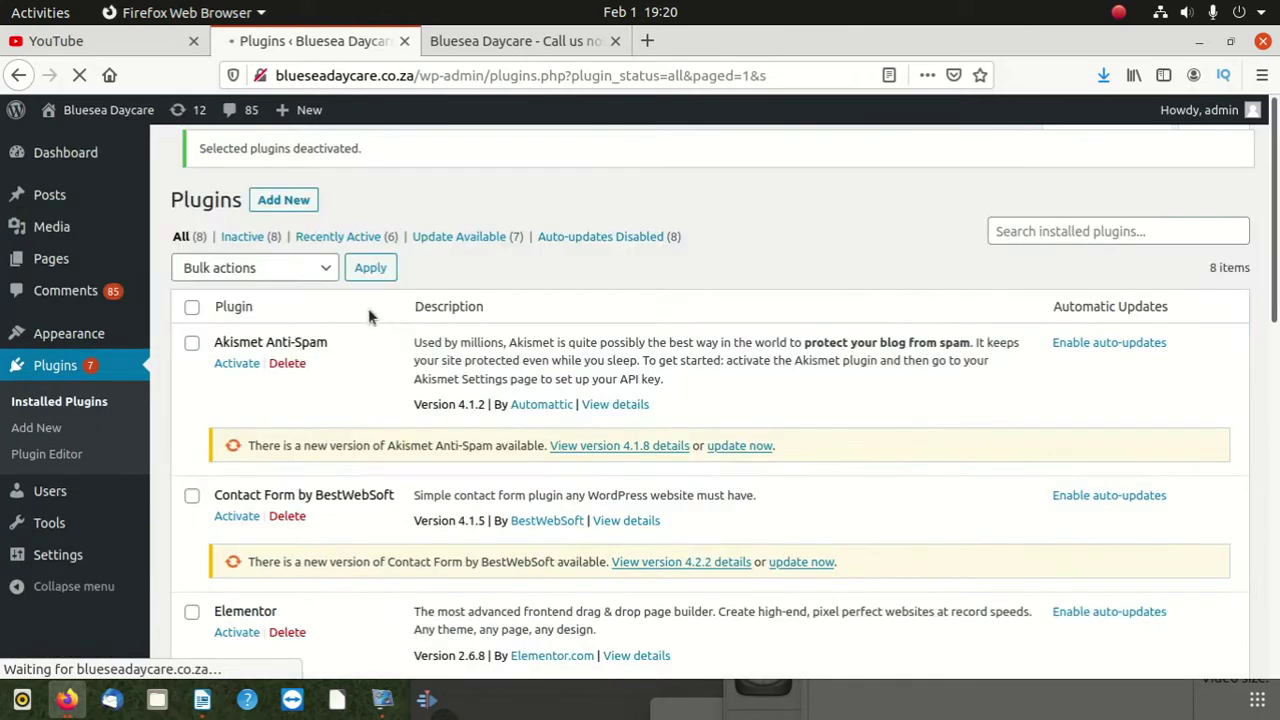
pyautogui.scroll(-6, 430, 484)
pyautogui.scroll(-5, 430, 484)
pyautogui.scroll(10, 442, 560)
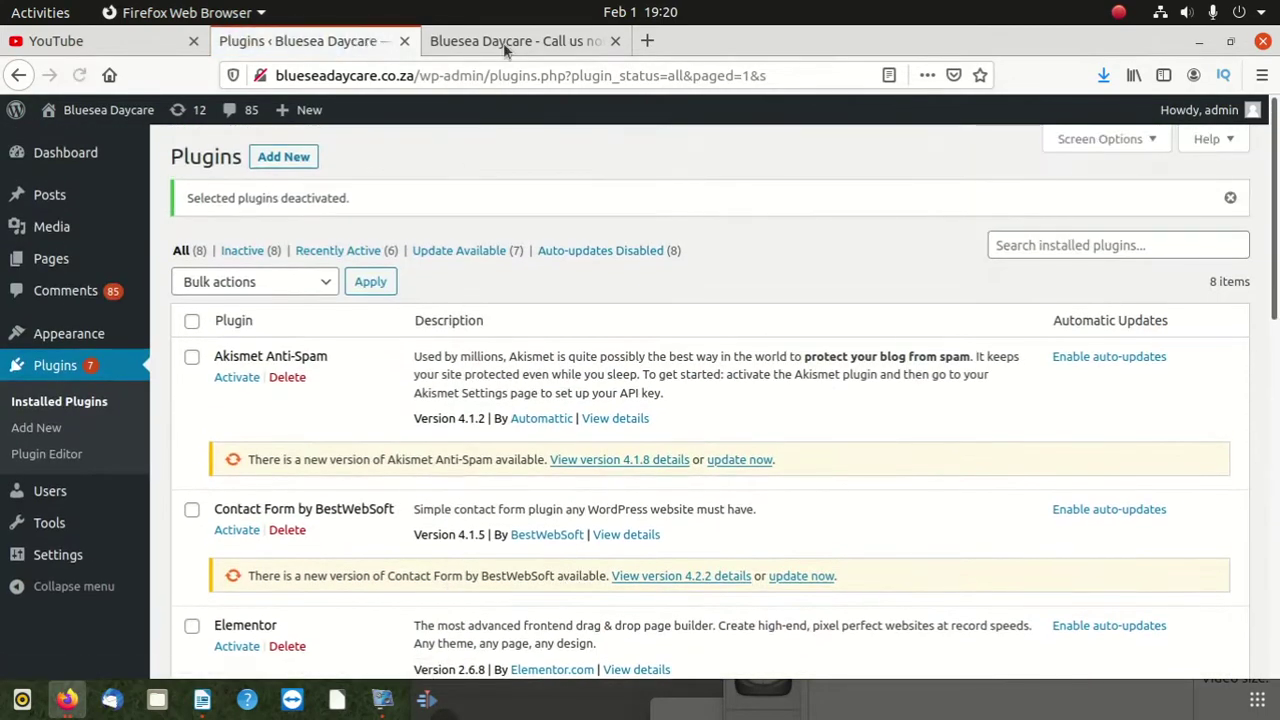
pyautogui.click(505, 48)
pyautogui.click(513, 77)
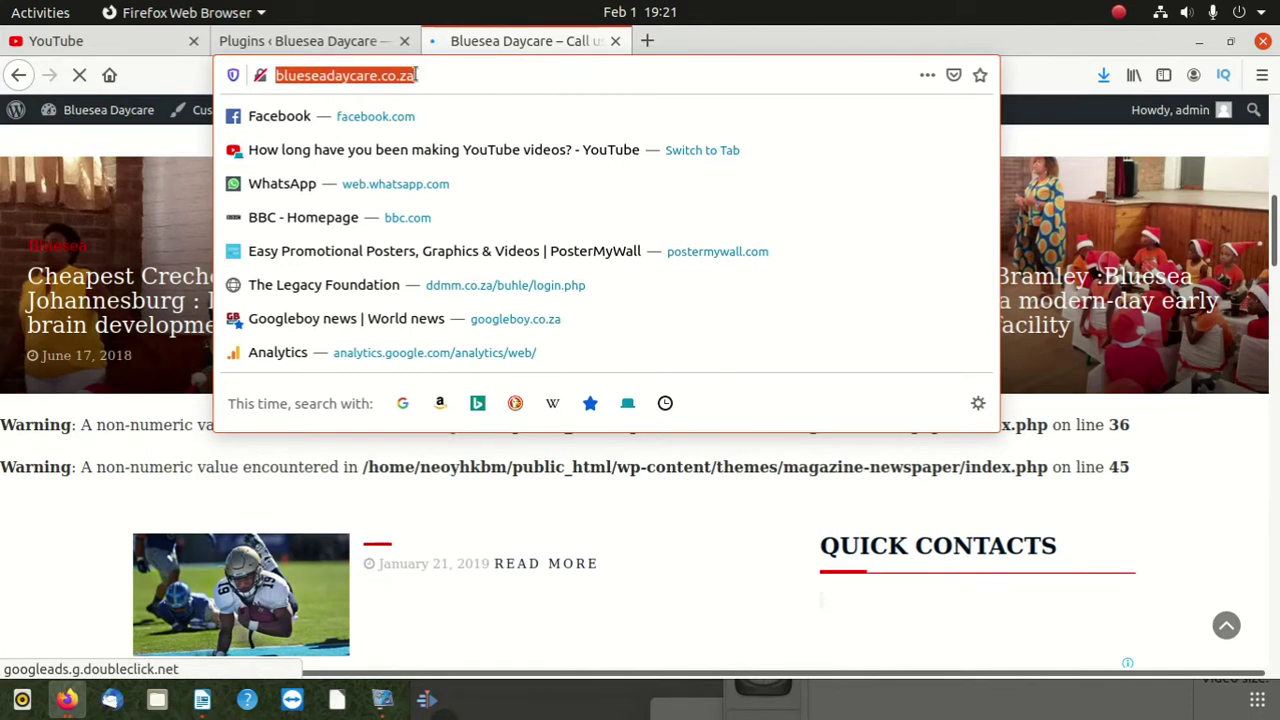
pyautogui.click(312, 44)
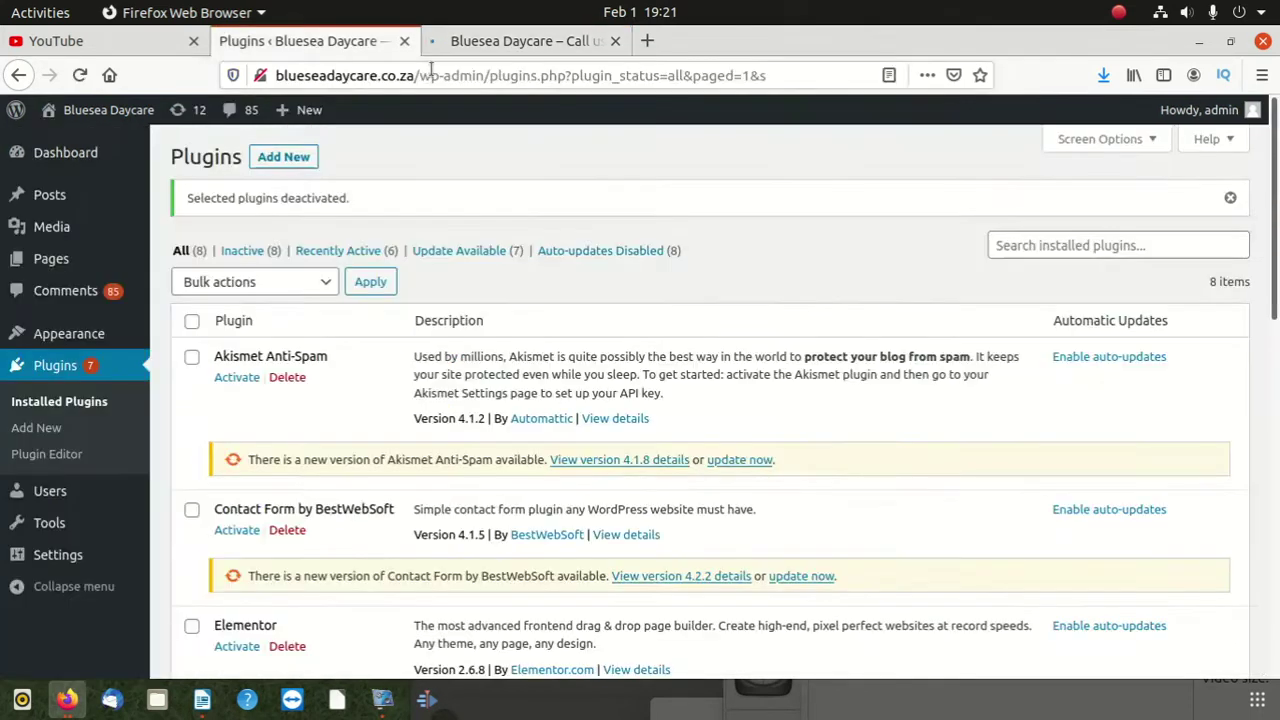
pyautogui.click(548, 42)
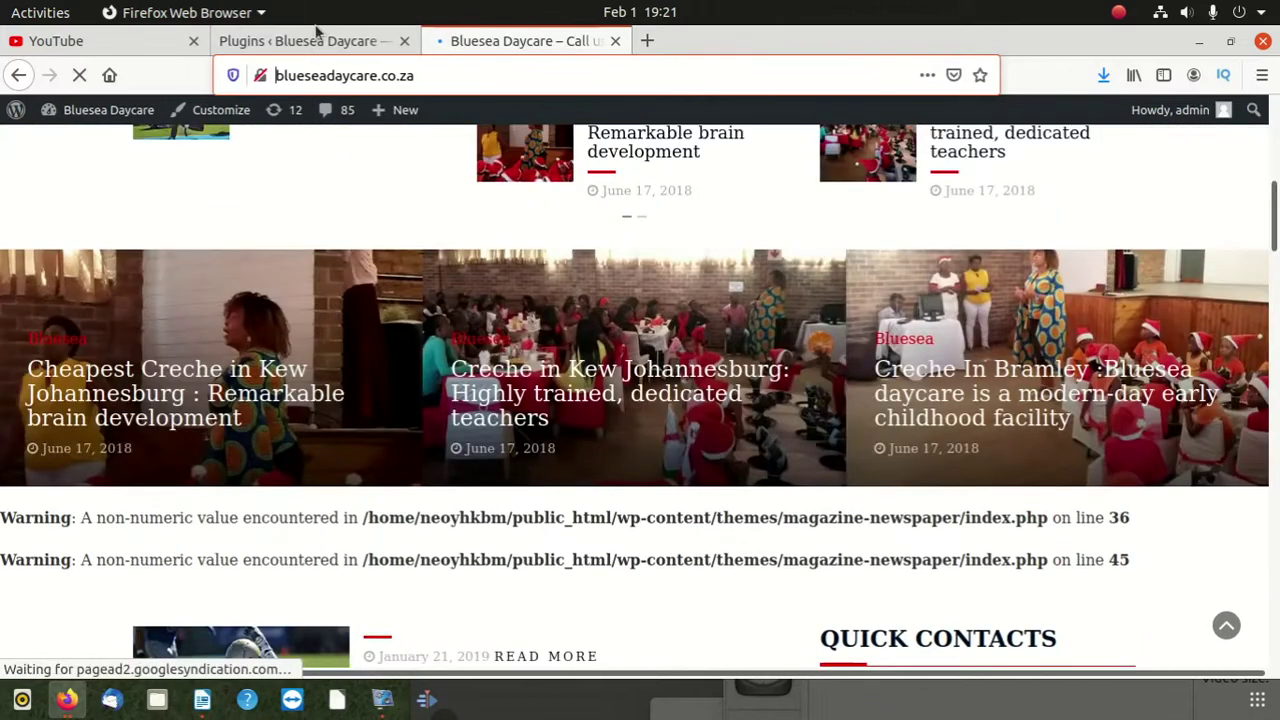
pyautogui.click(313, 40)
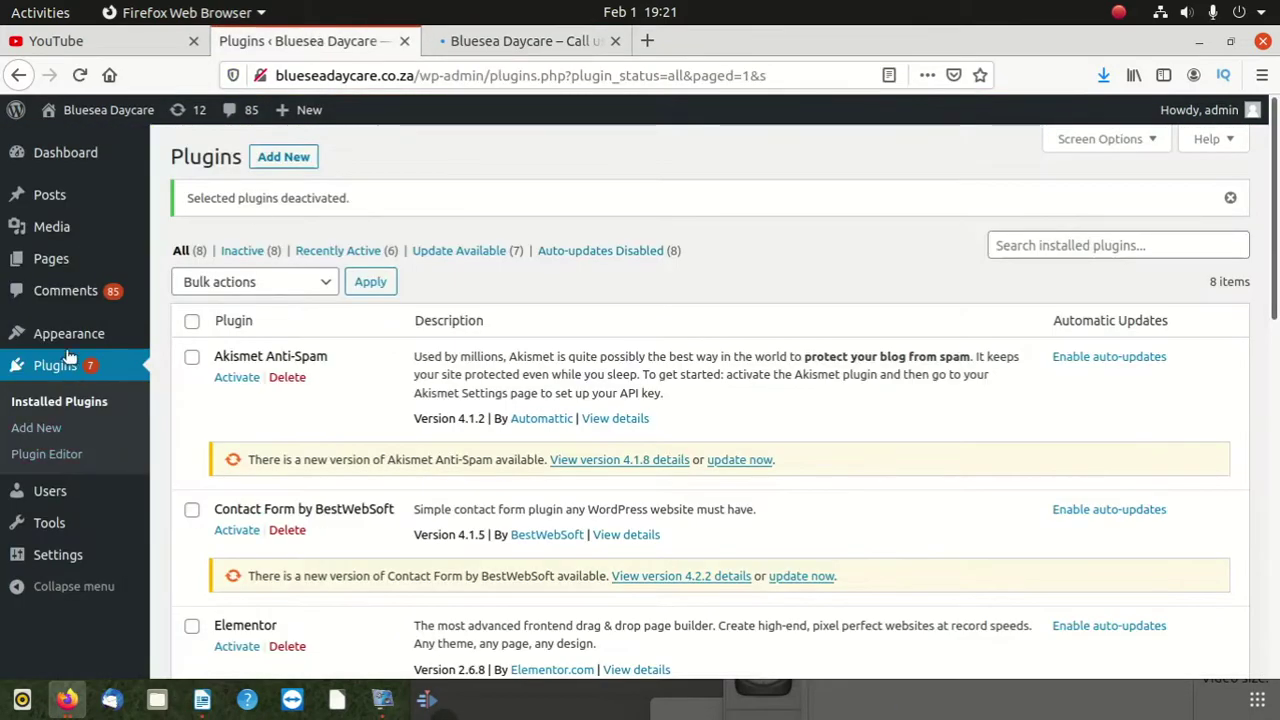
# Activate the Twenty Seventeen theme from the Themes page.
pyautogui.moveTo(80, 333)
pyautogui.click(188, 337)
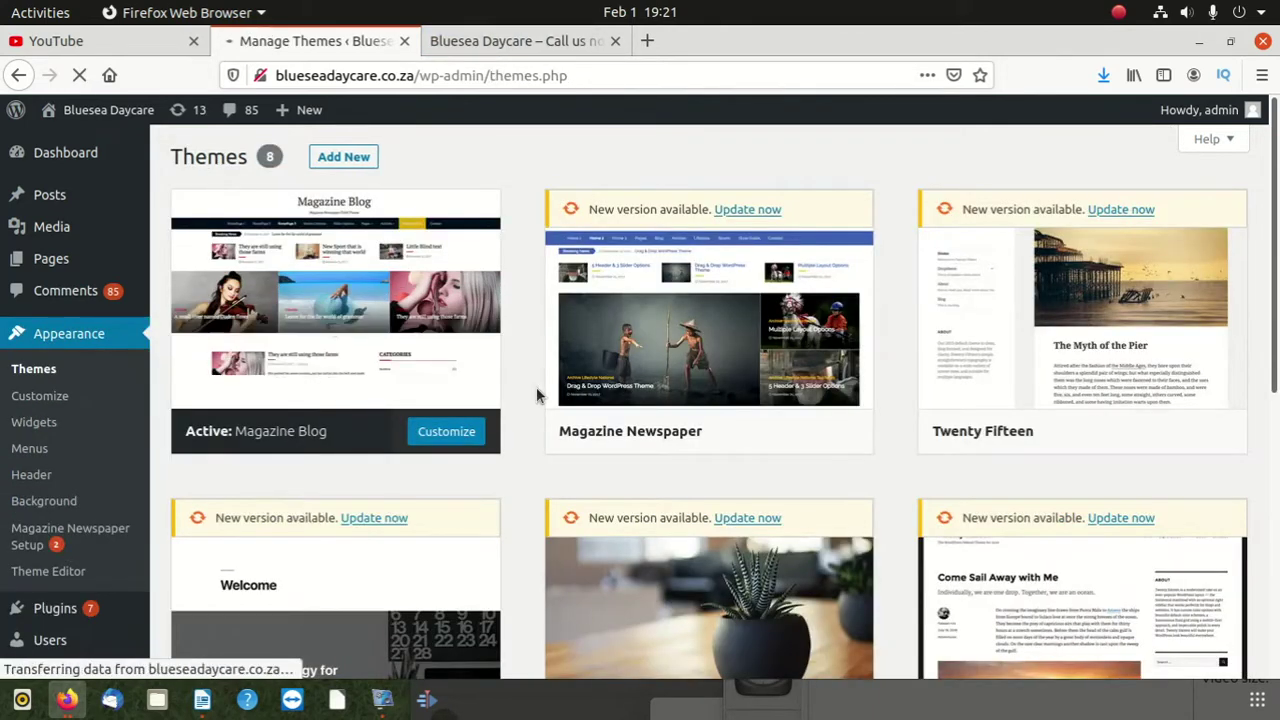
pyautogui.scroll(-1, 536, 394)
pyautogui.moveTo(586, 404)
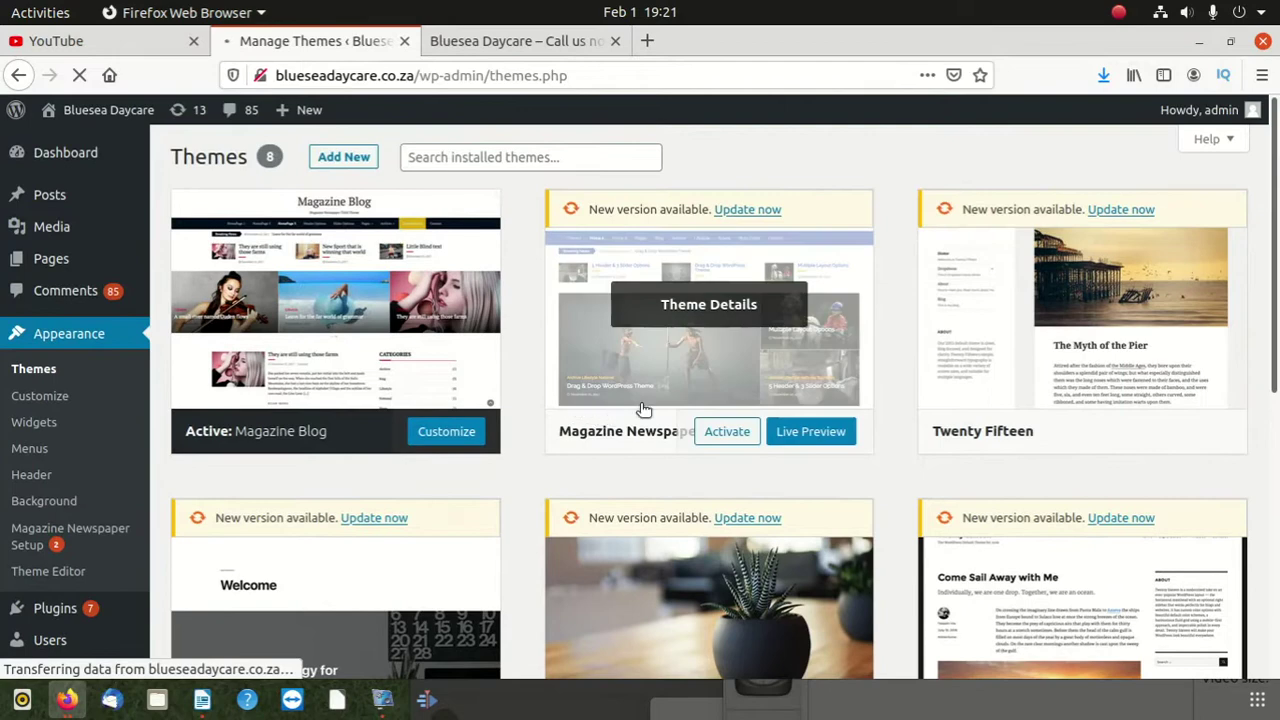
pyautogui.scroll(-3, 820, 489)
pyautogui.scroll(3, 823, 491)
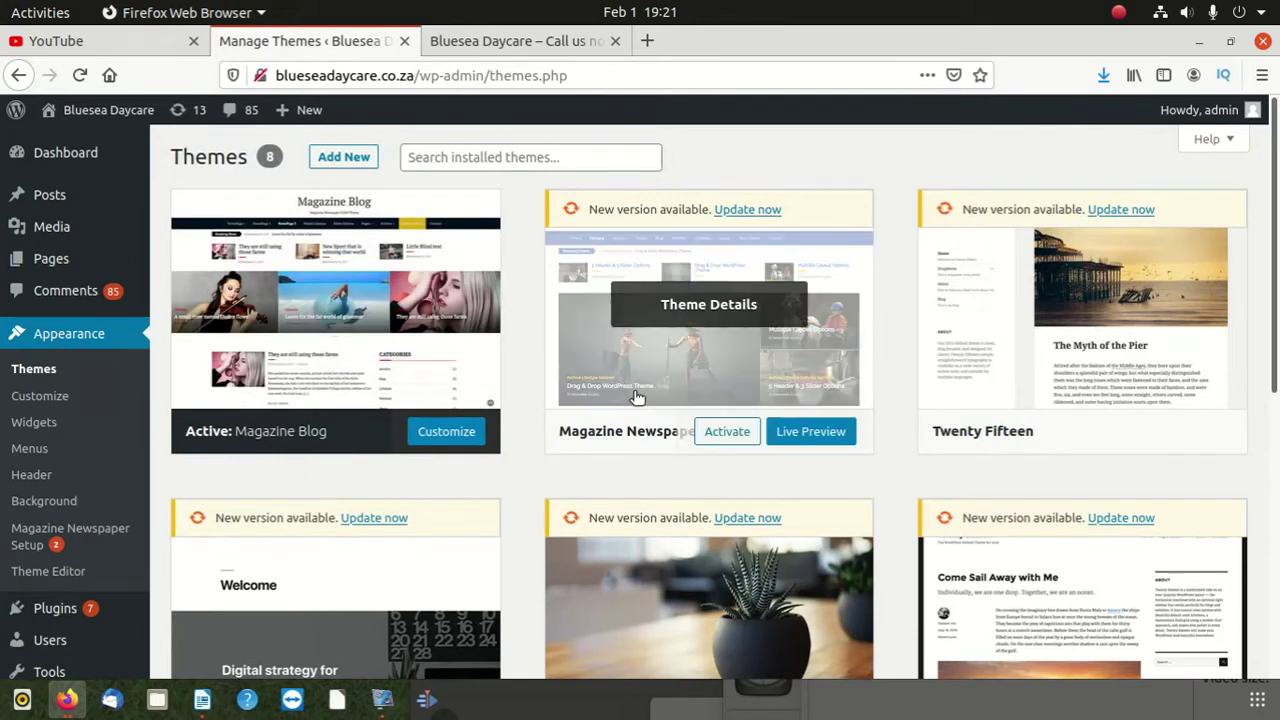
pyautogui.scroll(-3, 738, 440)
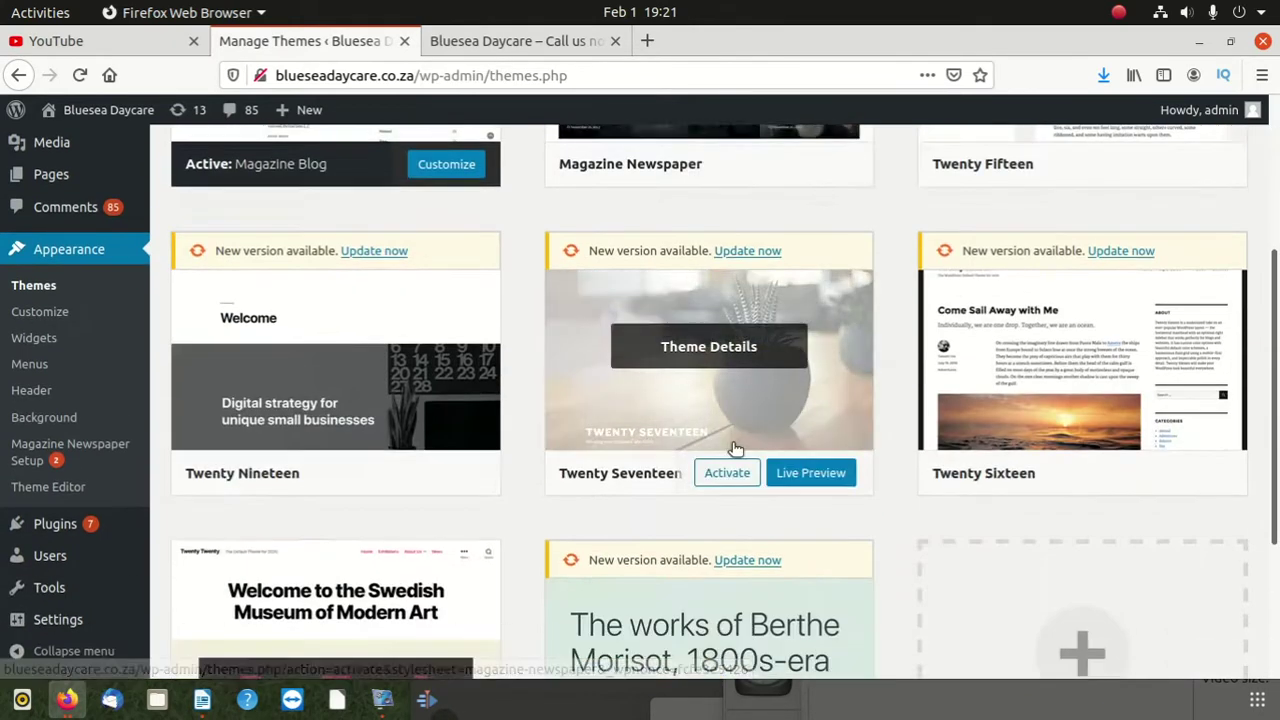
pyautogui.click(735, 476)
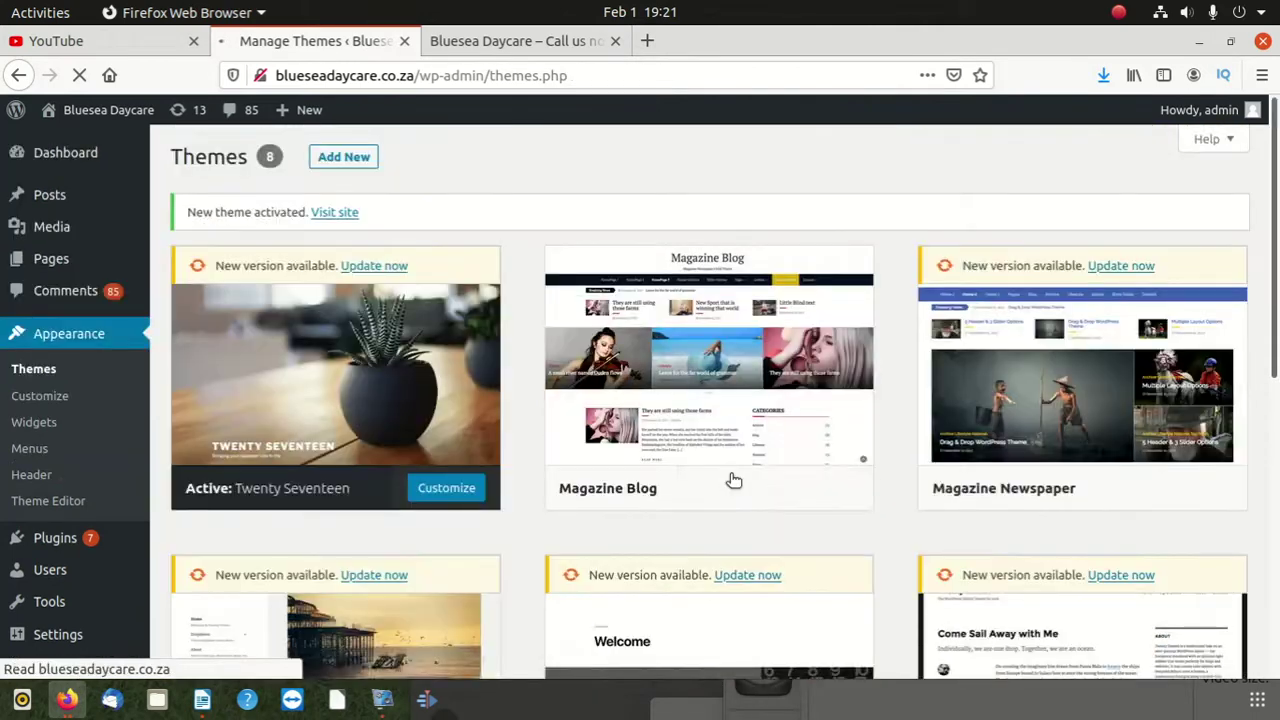
# Update Twenty Seventeen to its newer version.
pyautogui.scroll(-2, 730, 480)
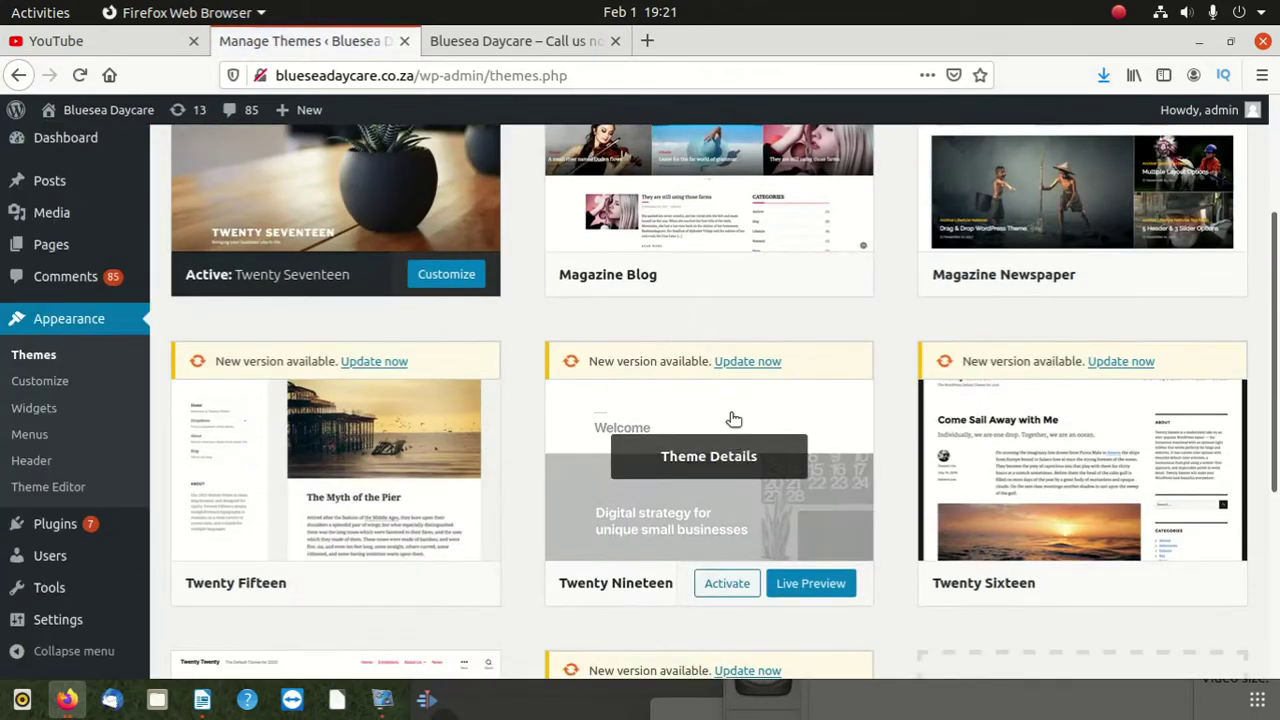
pyautogui.scroll(3, 695, 443)
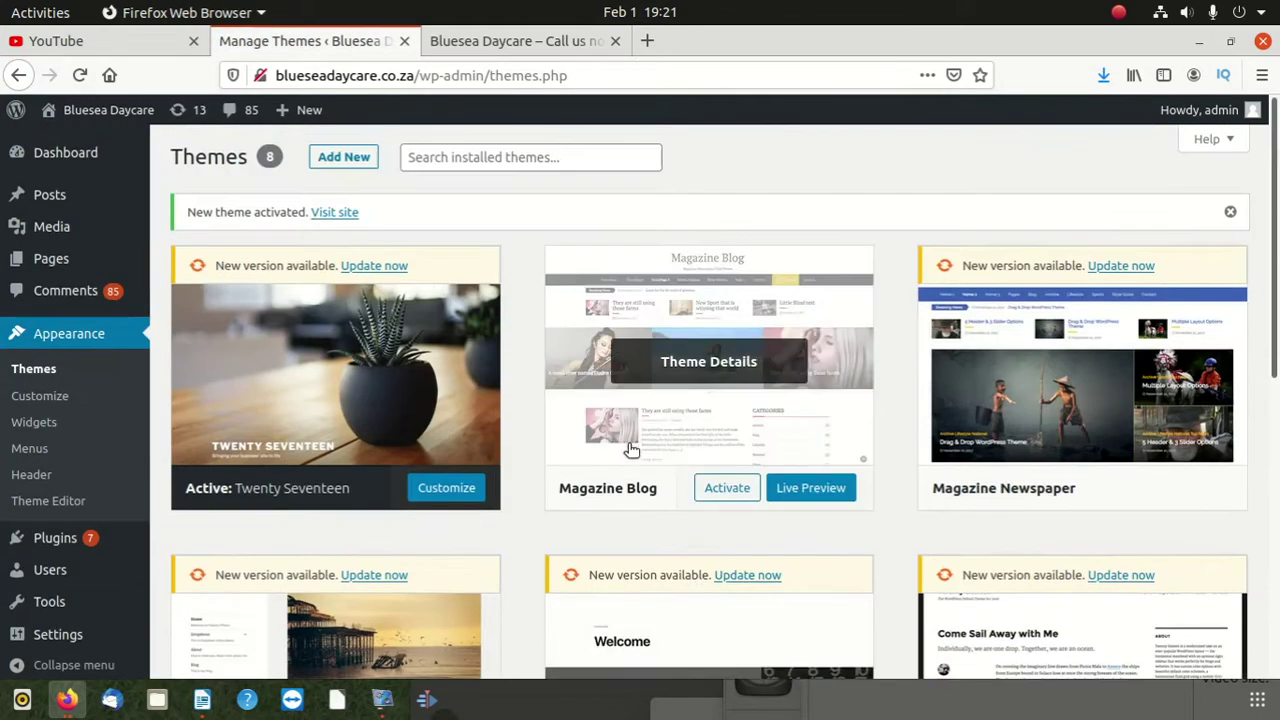
pyautogui.click(395, 265)
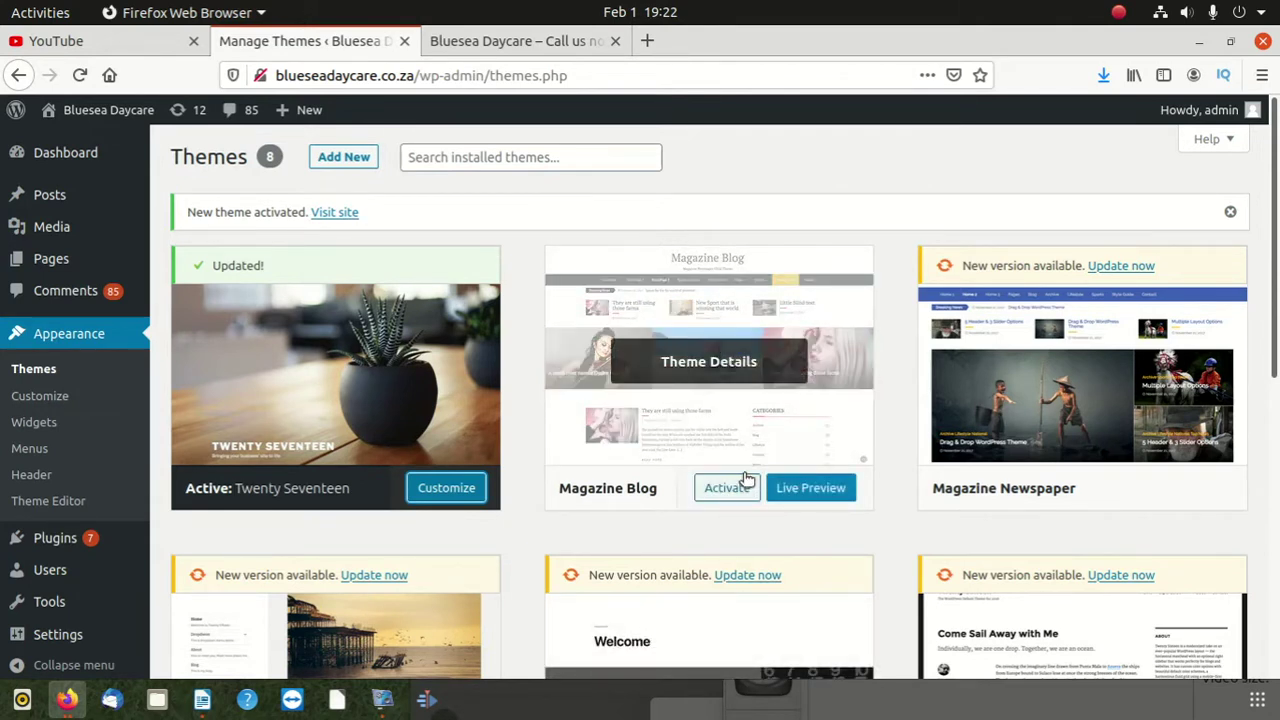
# Reload the live daycare site to check for theme warnings.
pyautogui.click(544, 43)
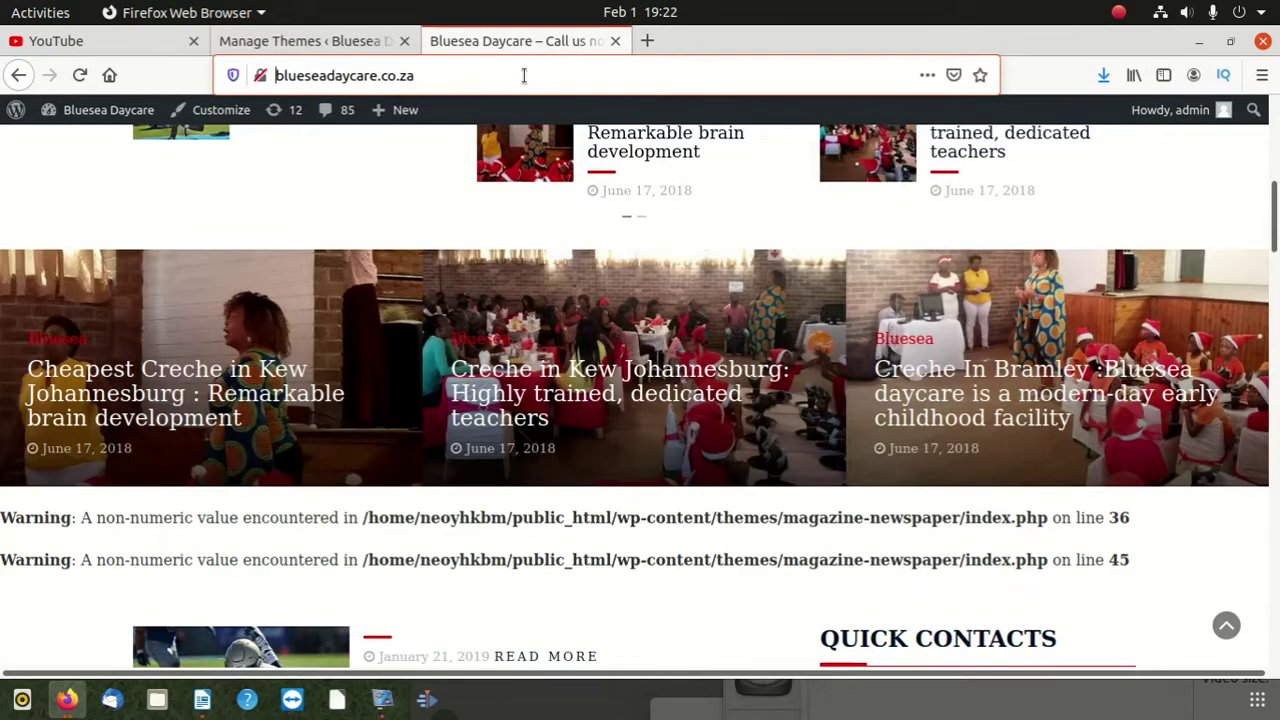
pyautogui.click(523, 76)
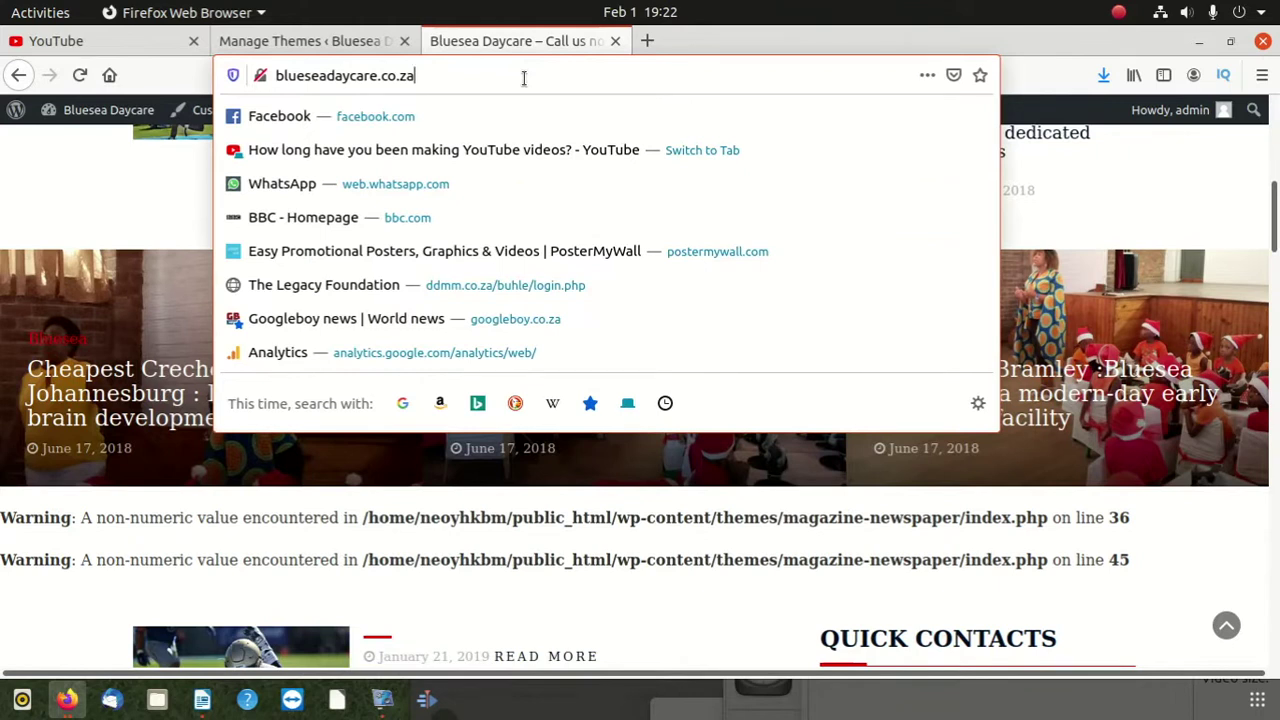
pyautogui.press('Return')
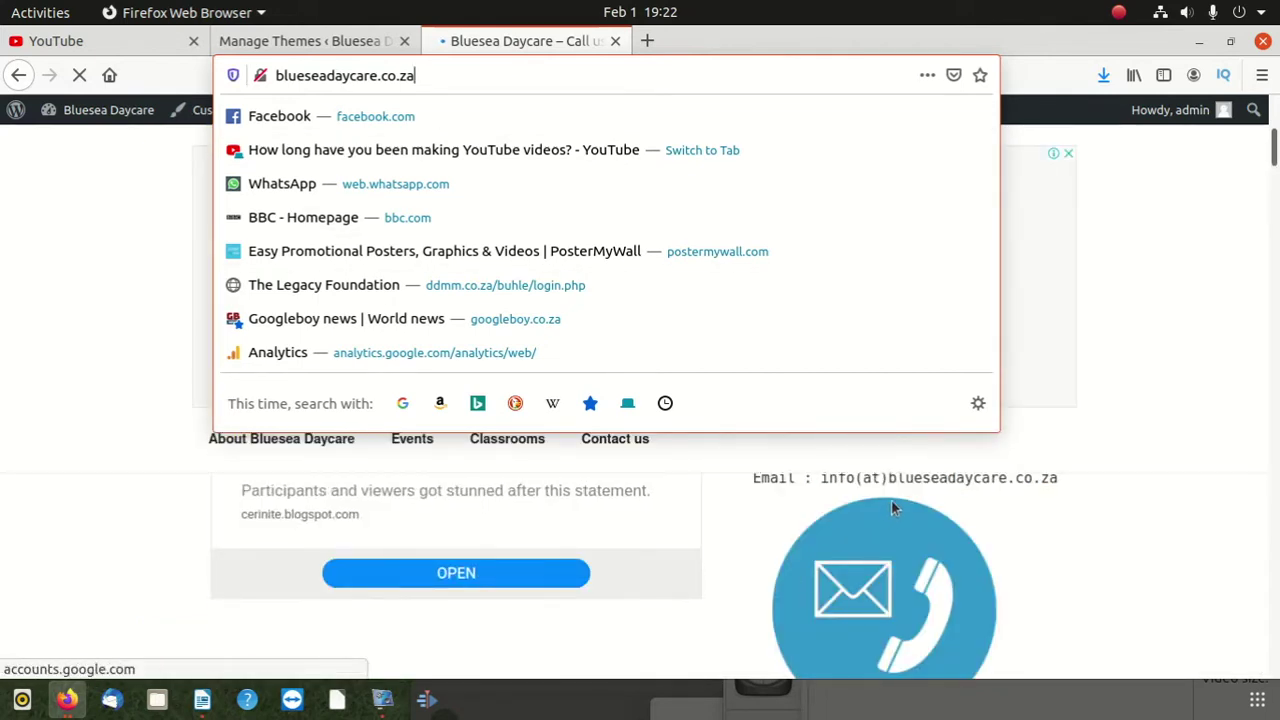
pyautogui.click(1138, 376)
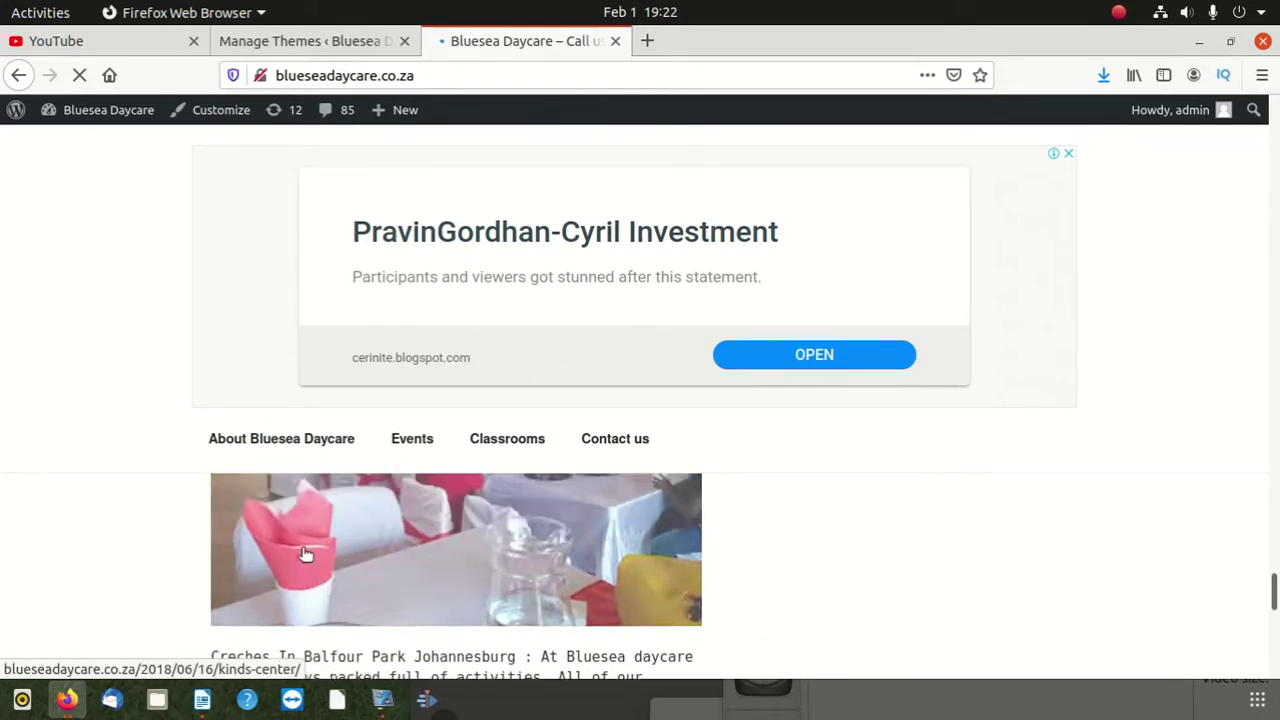
# Browse the About Bluesea Daycare page, then return to the Themes page.
pyautogui.click(326, 441)
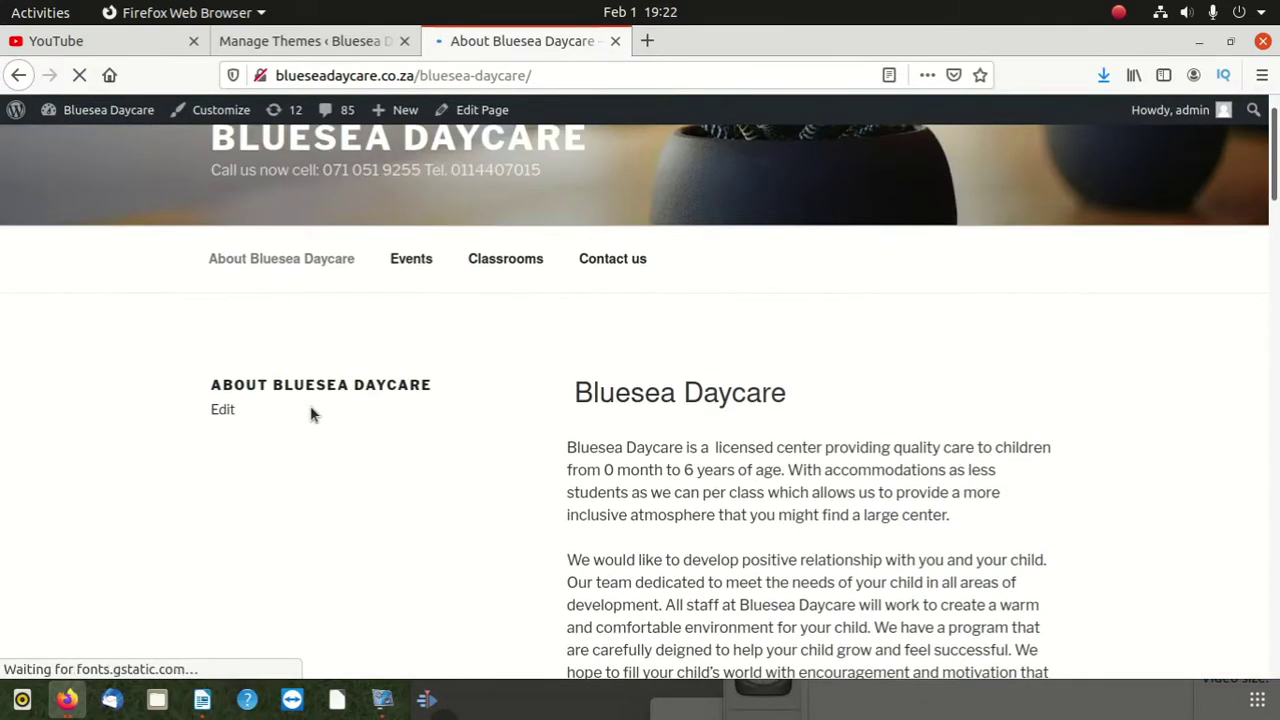
pyautogui.scroll(-10, 310, 415)
pyautogui.scroll(-10, 310, 415)
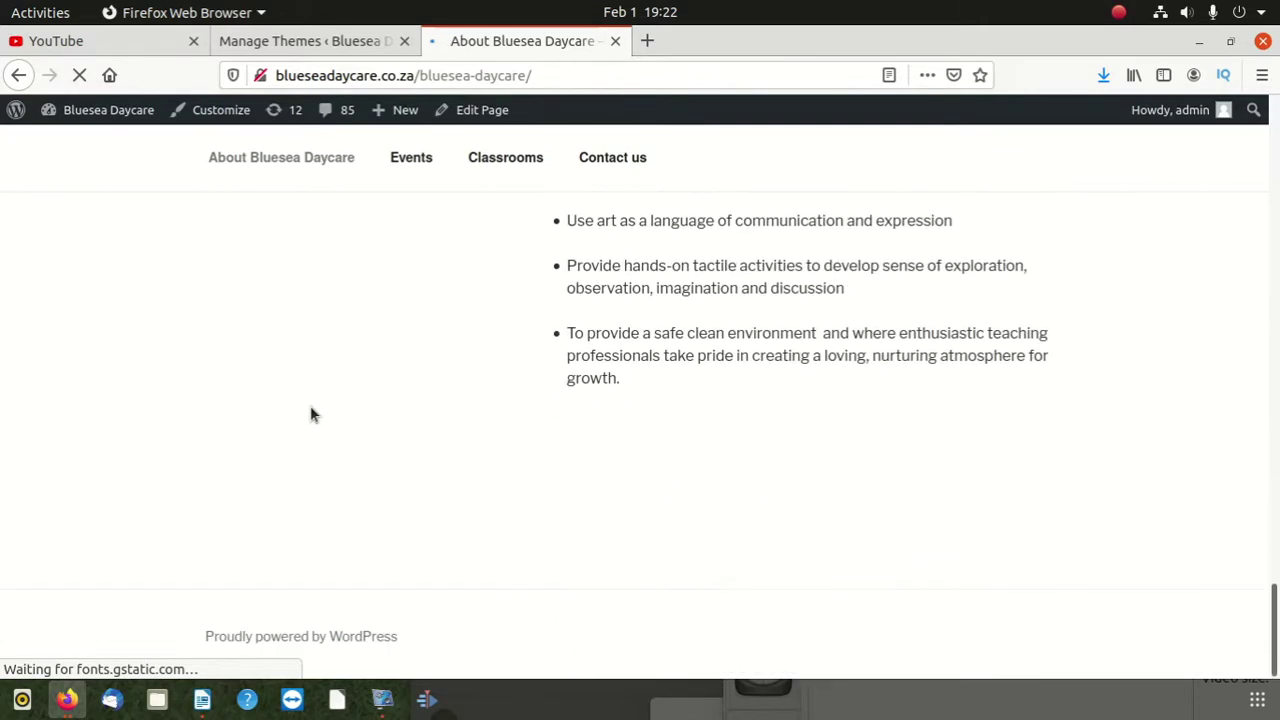
pyautogui.scroll(10, 310, 415)
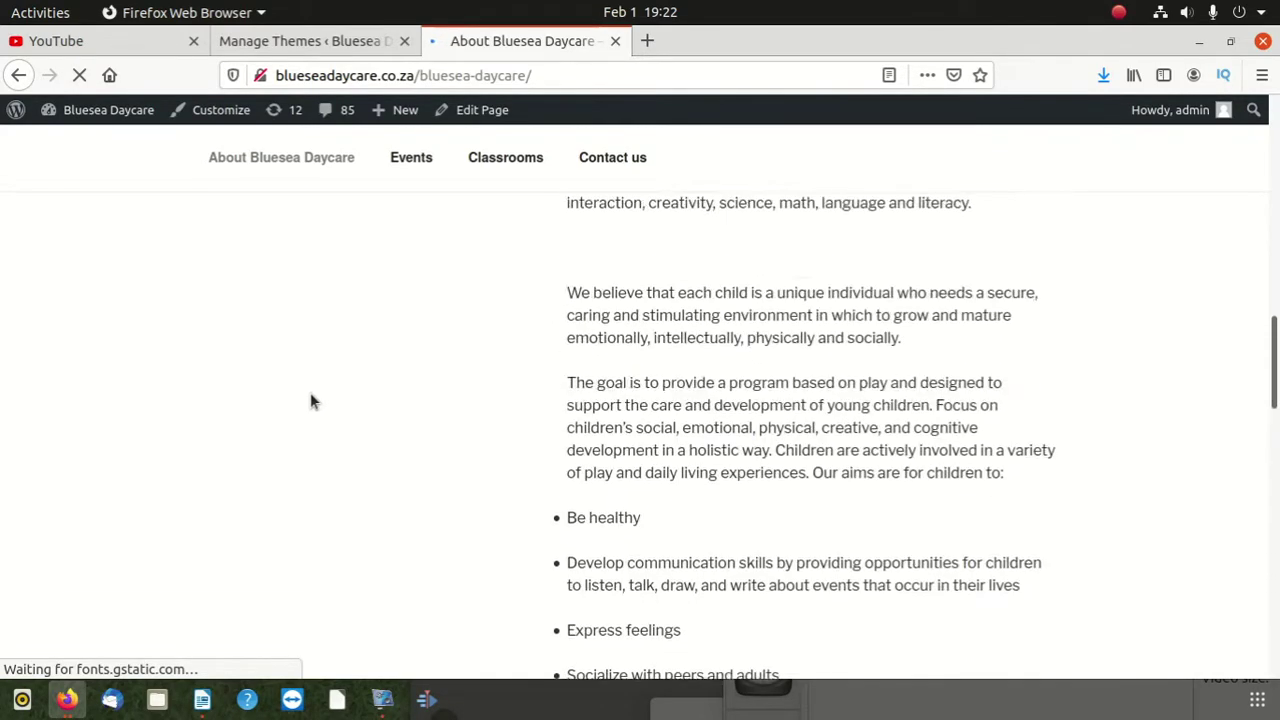
pyautogui.scroll(10, 310, 401)
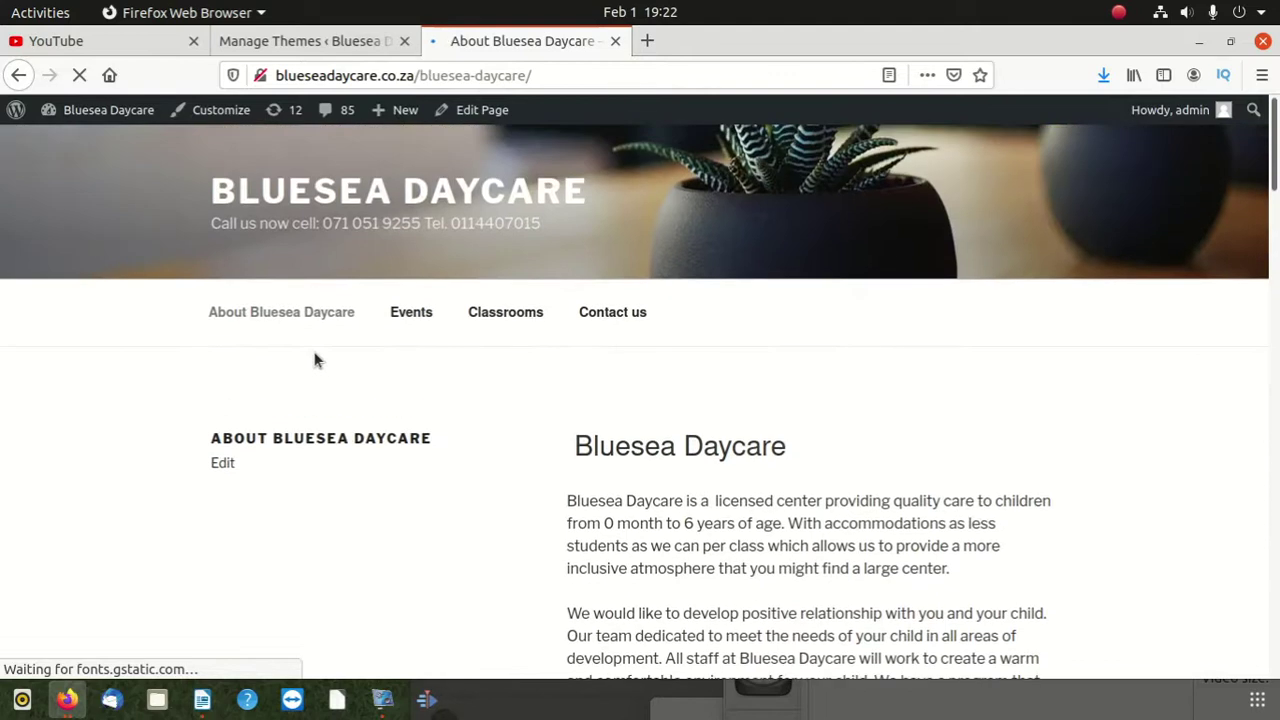
pyautogui.click(307, 41)
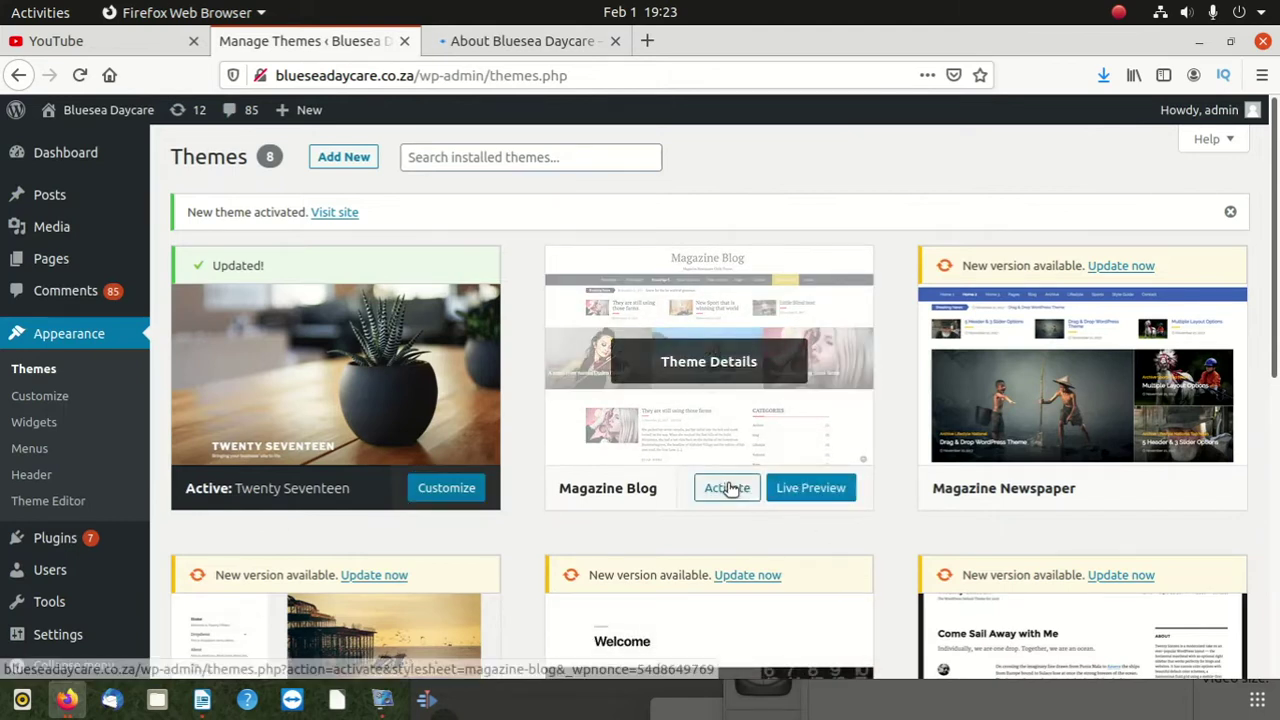
# Activate Magazine Blog and load the site homepage by trimming the page path.
pyautogui.click(729, 488)
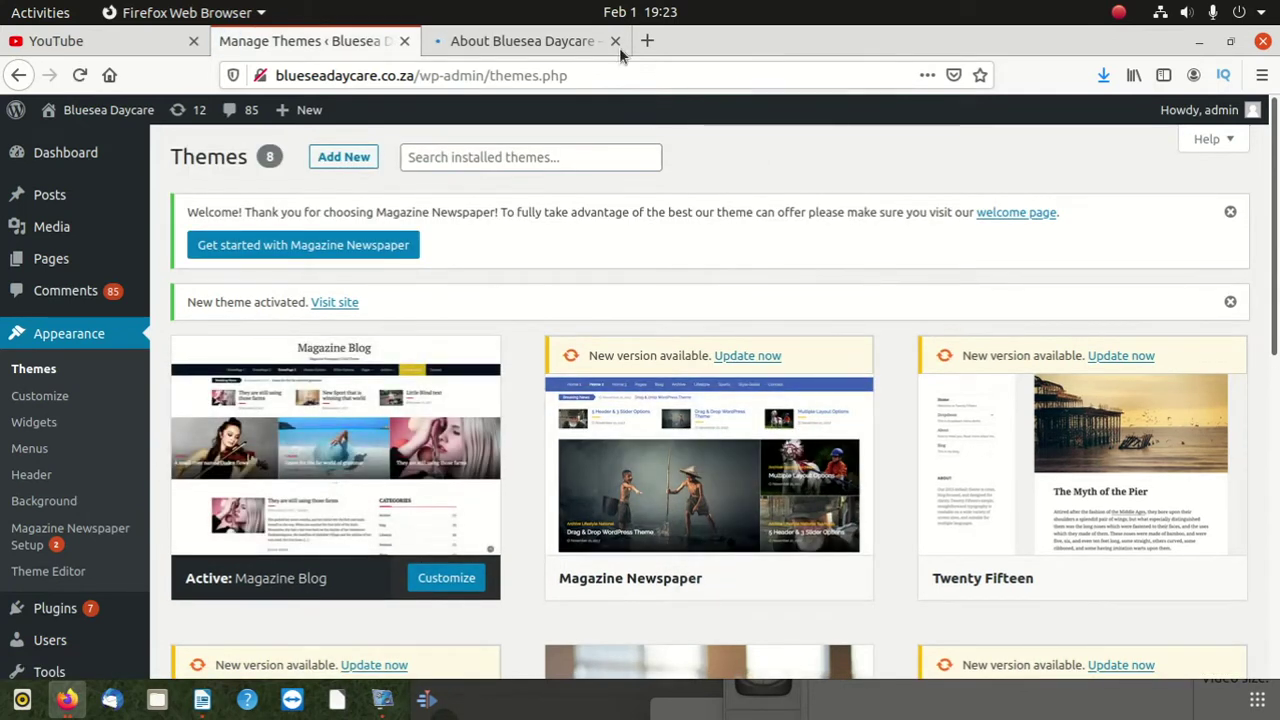
pyautogui.click(483, 44)
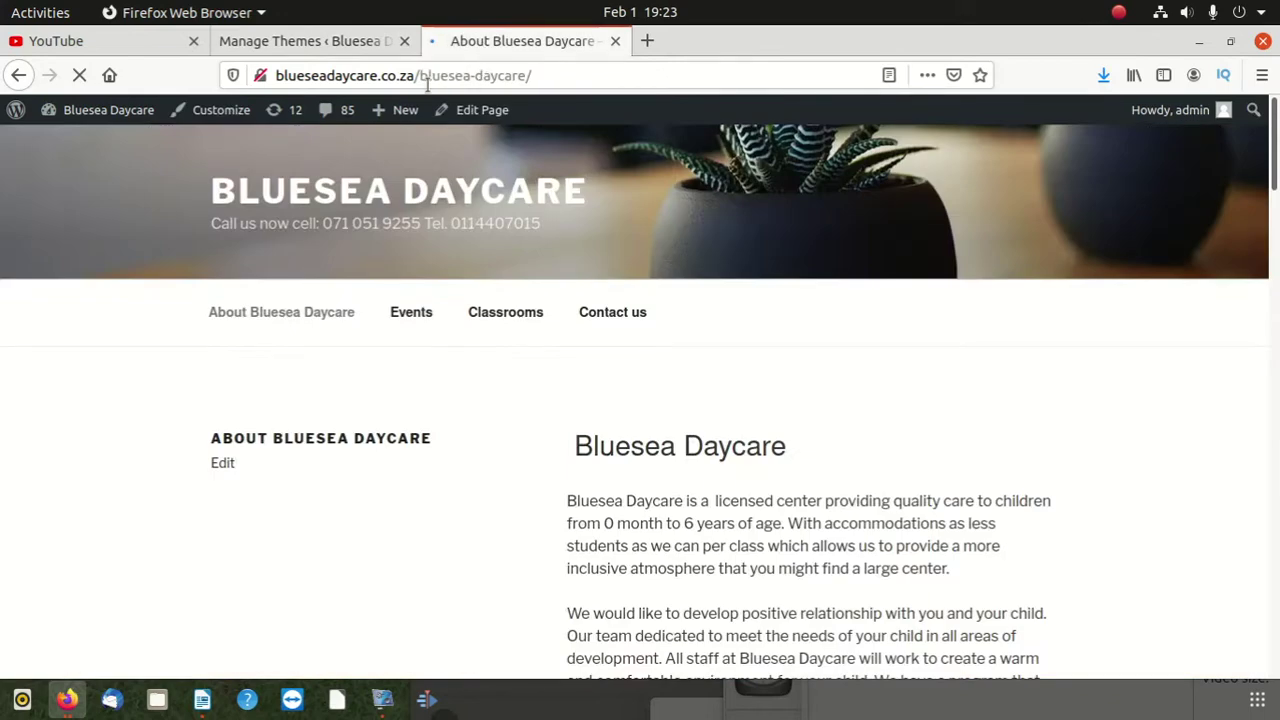
pyautogui.moveTo(417, 78); pyautogui.dragTo(1027, 215)
pyautogui.press('BackSpace')
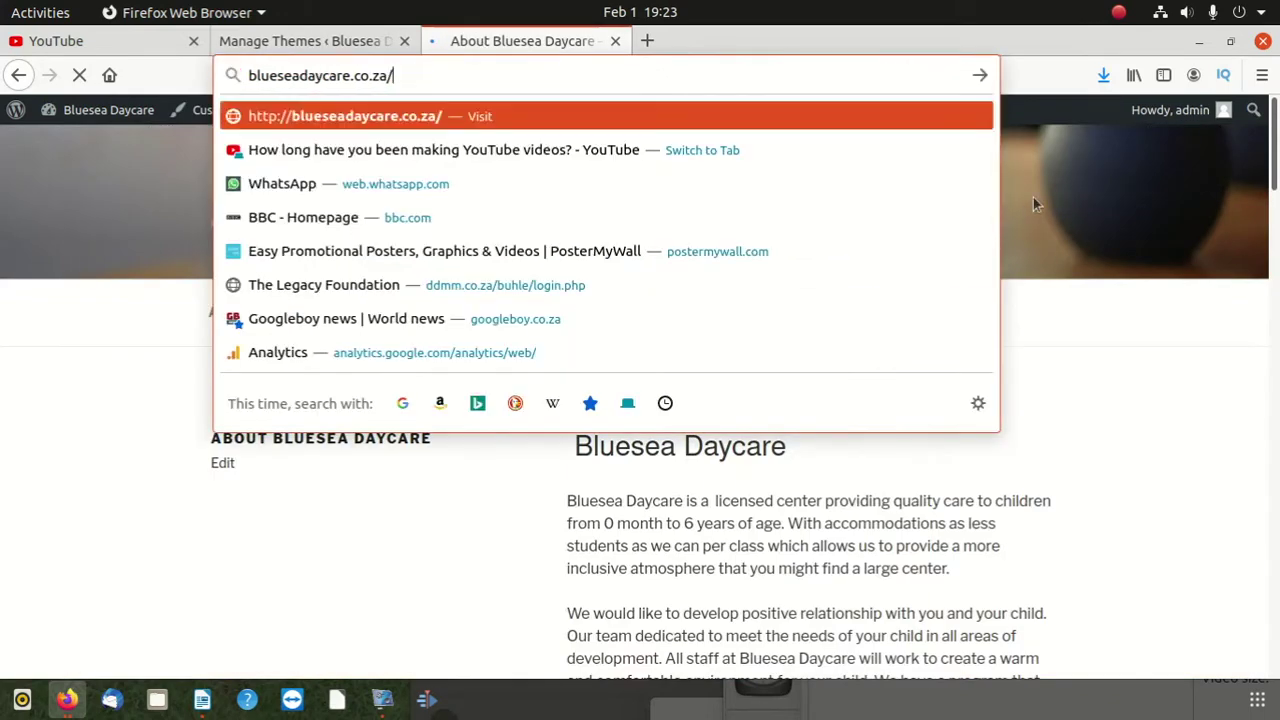
pyautogui.press('Return')
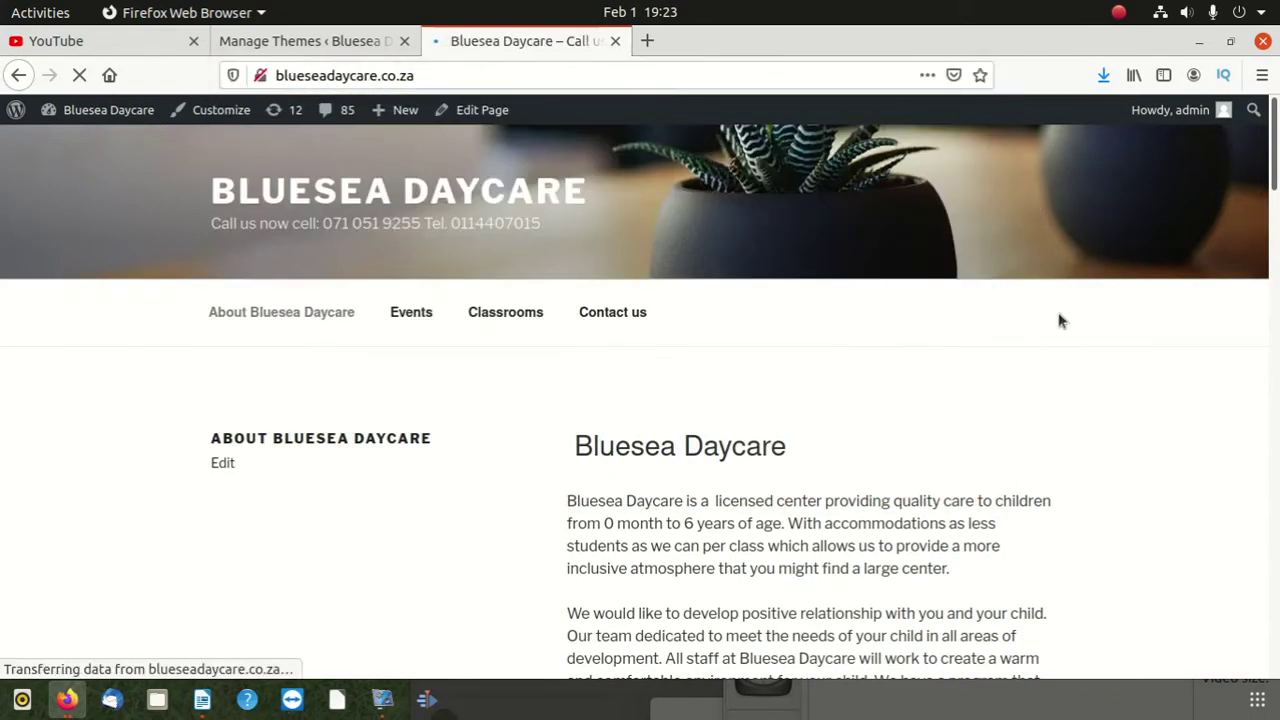
# Inspect the non-numeric value warnings from index.php lines 36 and 45, then return to Themes.
pyautogui.scroll(-5, 703, 367)
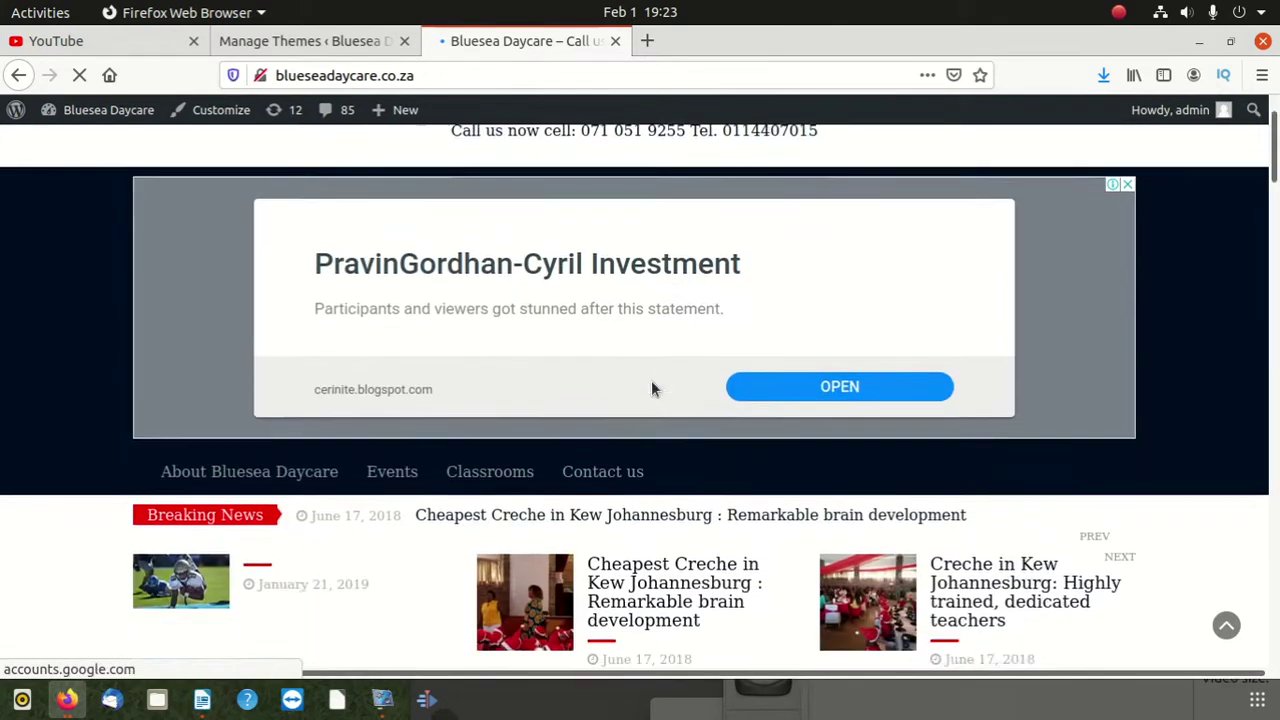
pyautogui.scroll(-3, 512, 392)
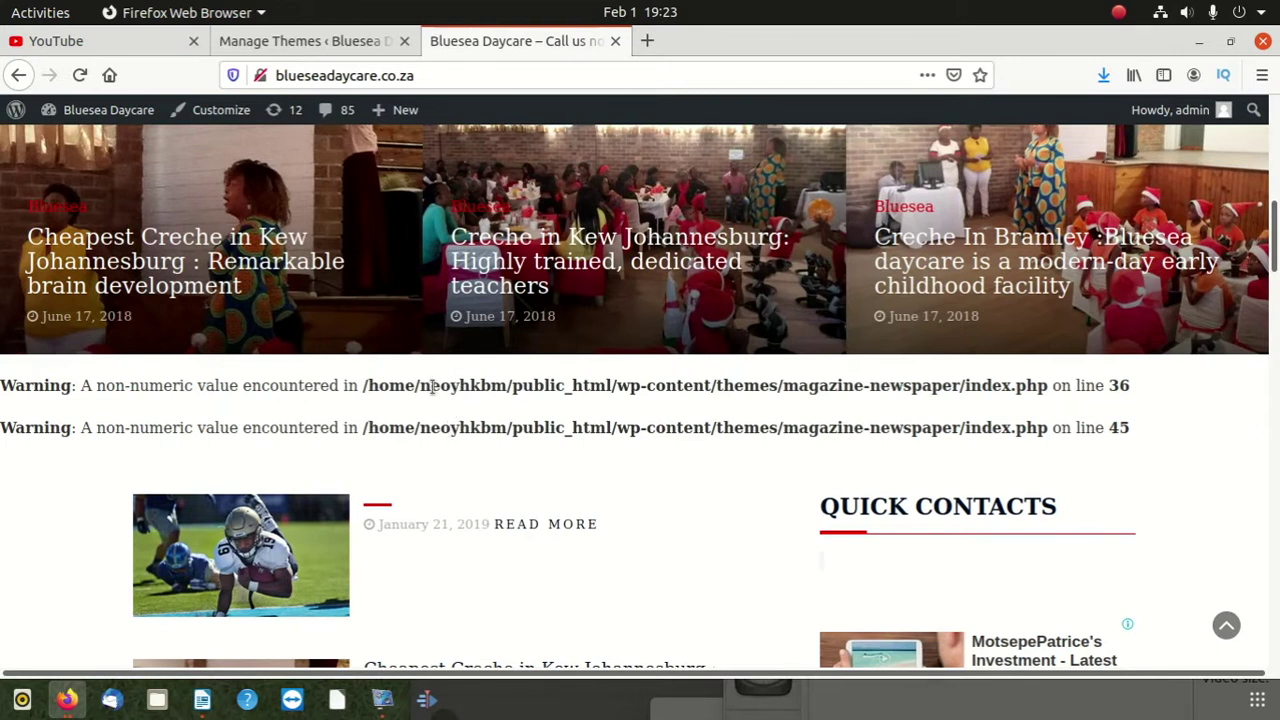
pyautogui.moveTo(427, 388); pyautogui.dragTo(647, 395)
pyautogui.scroll(-3, 323, 423)
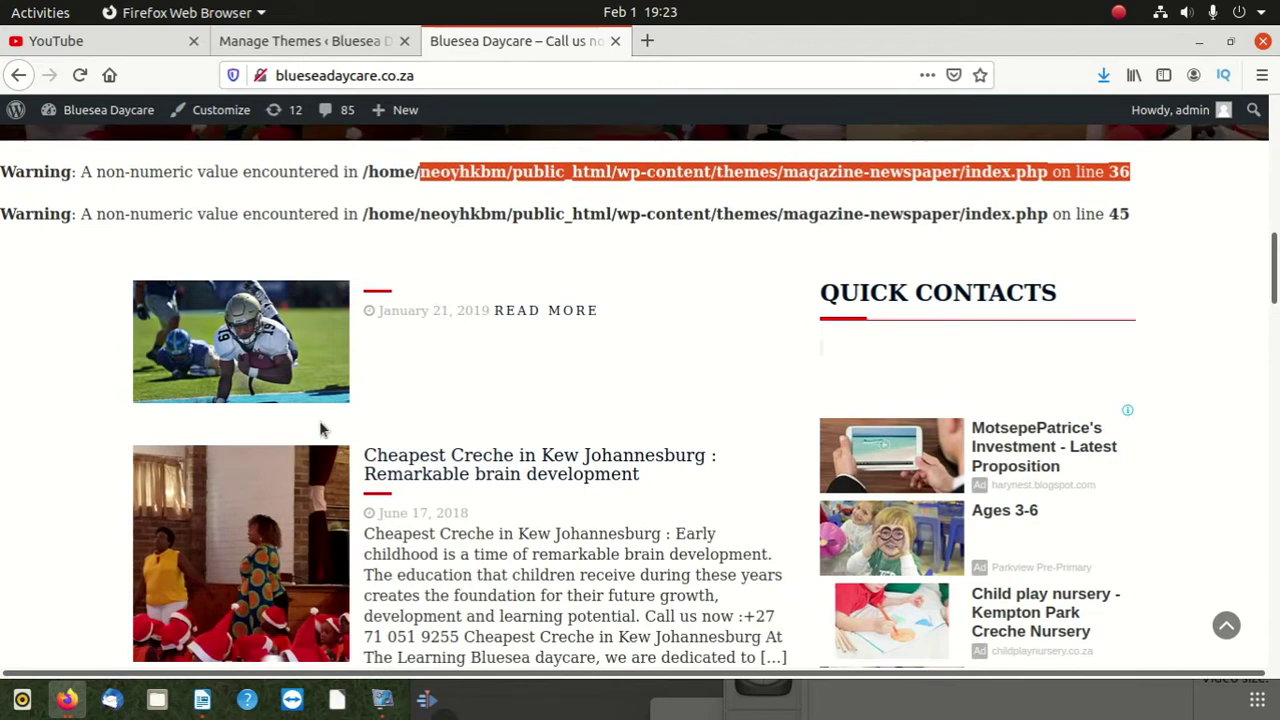
pyautogui.scroll(8, 320, 429)
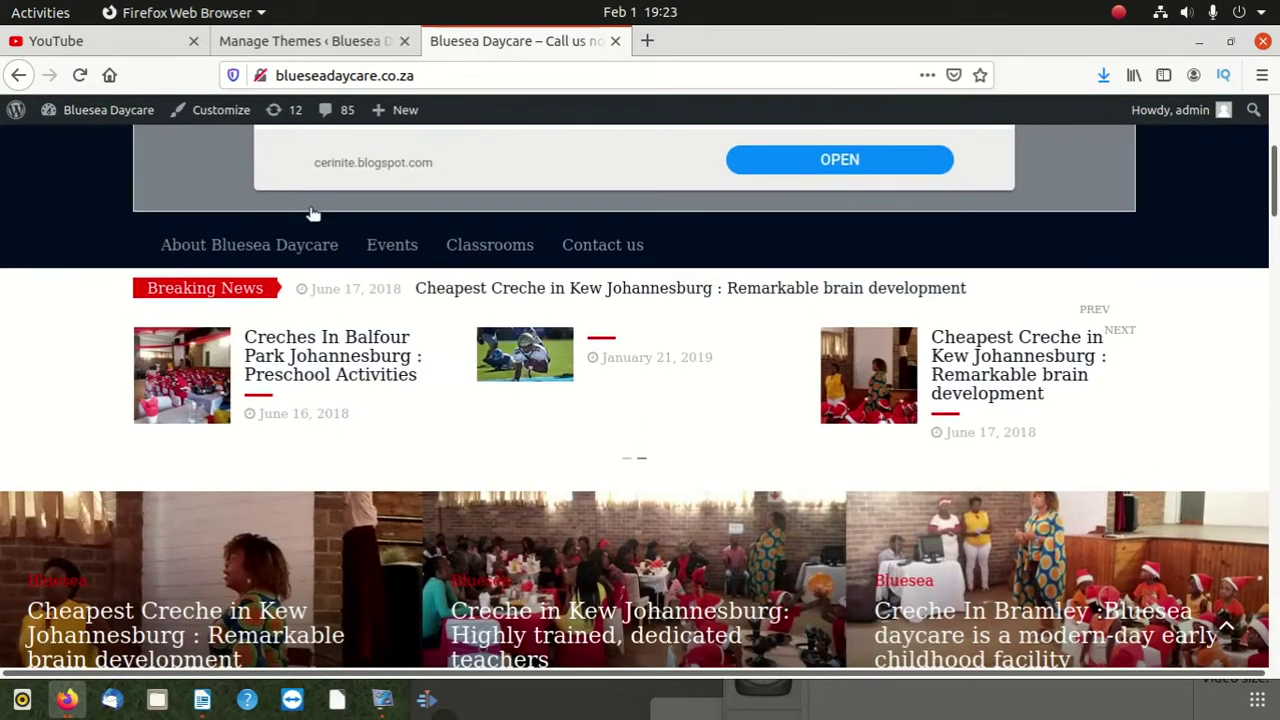
pyautogui.click(308, 38)
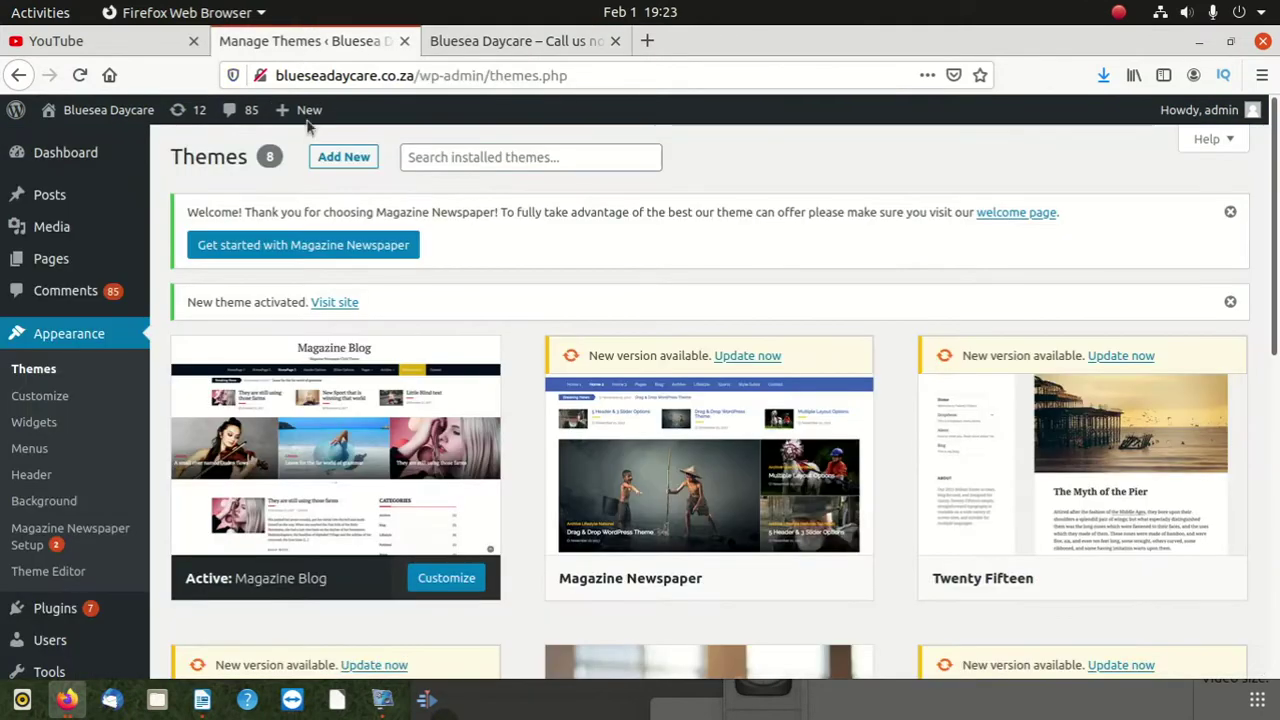
pyautogui.scroll(-5, 445, 412)
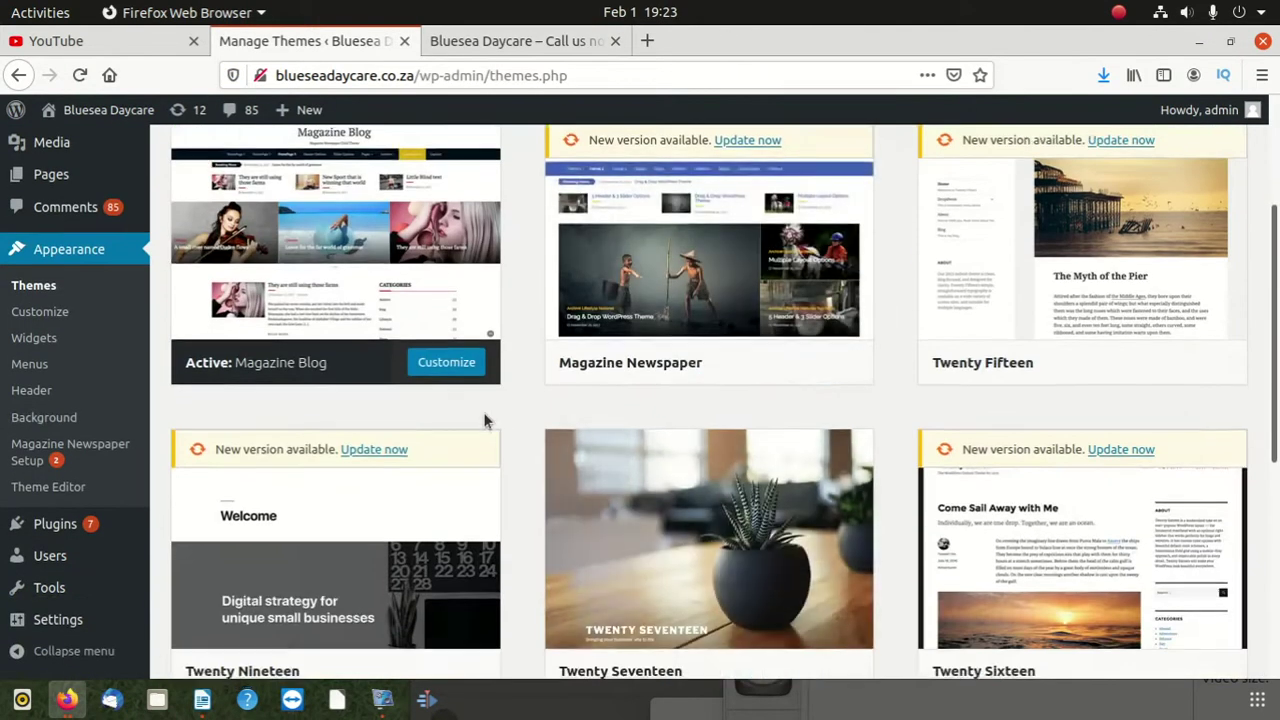
pyautogui.scroll(5, 552, 500)
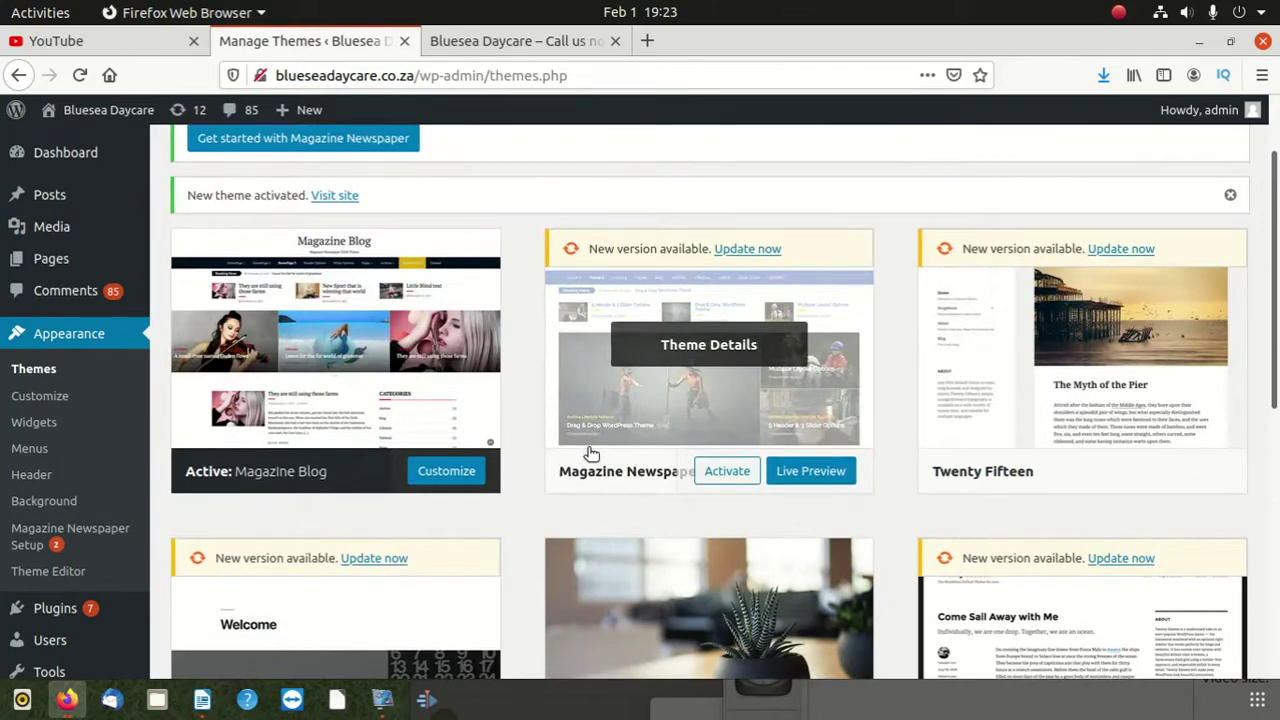
# Activate the Magazine Newspaper theme from its card on the Themes page.
pyautogui.scroll(-4, 591, 451)
pyautogui.scroll(3, 769, 580)
pyautogui.click(729, 471)
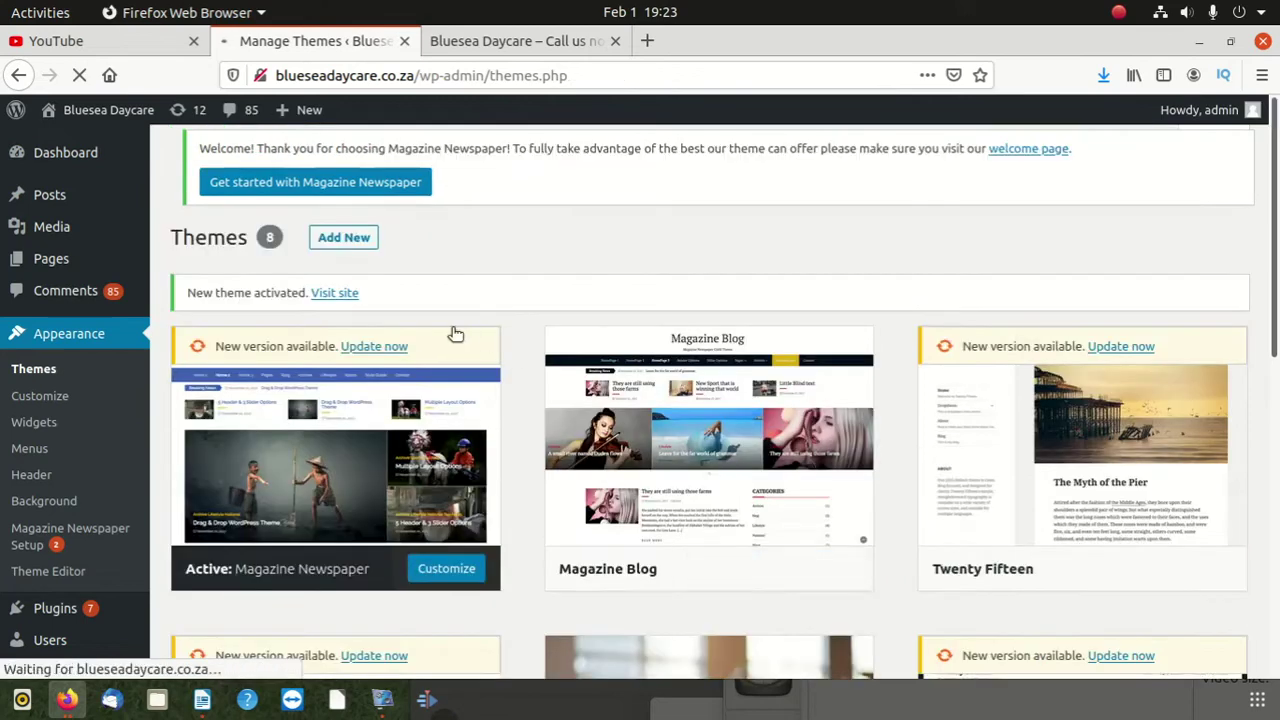
pyautogui.scroll(-3, 448, 342)
pyautogui.scroll(3, 437, 350)
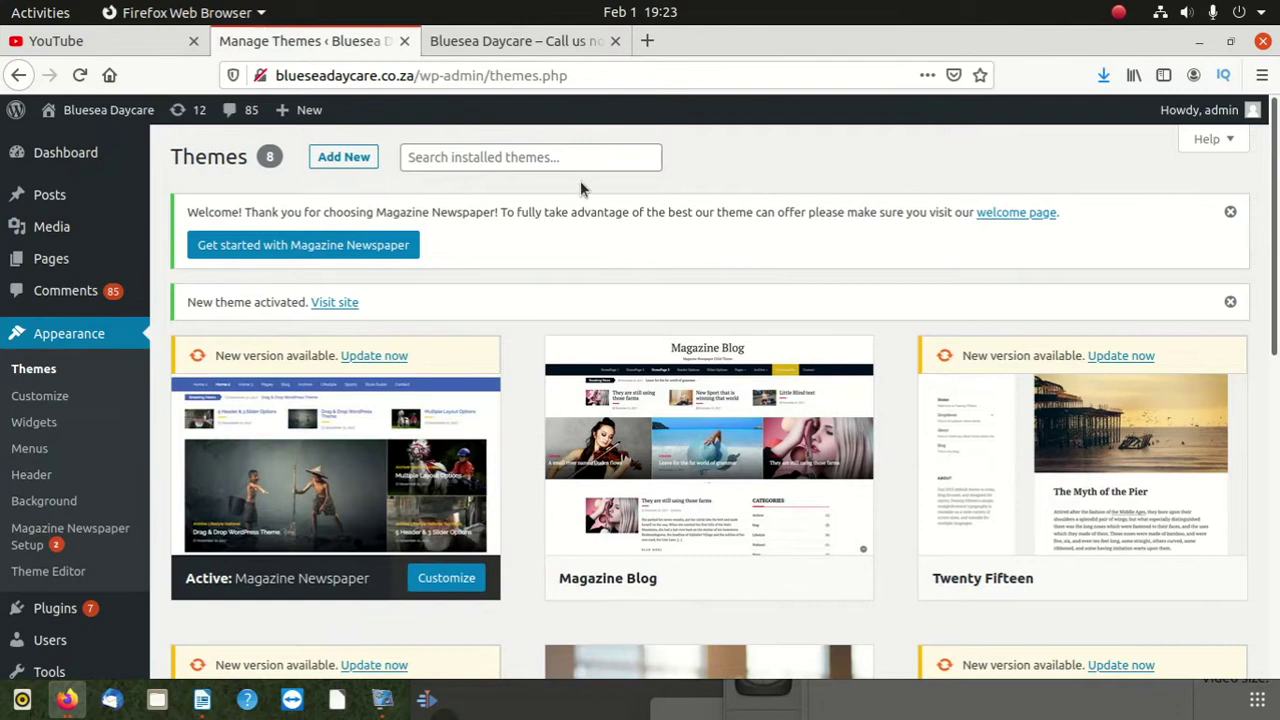
# Reload the homepage and highlight the header.php line 51 invalid foreach() warning path.
pyautogui.click(512, 40)
pyautogui.click(406, 78)
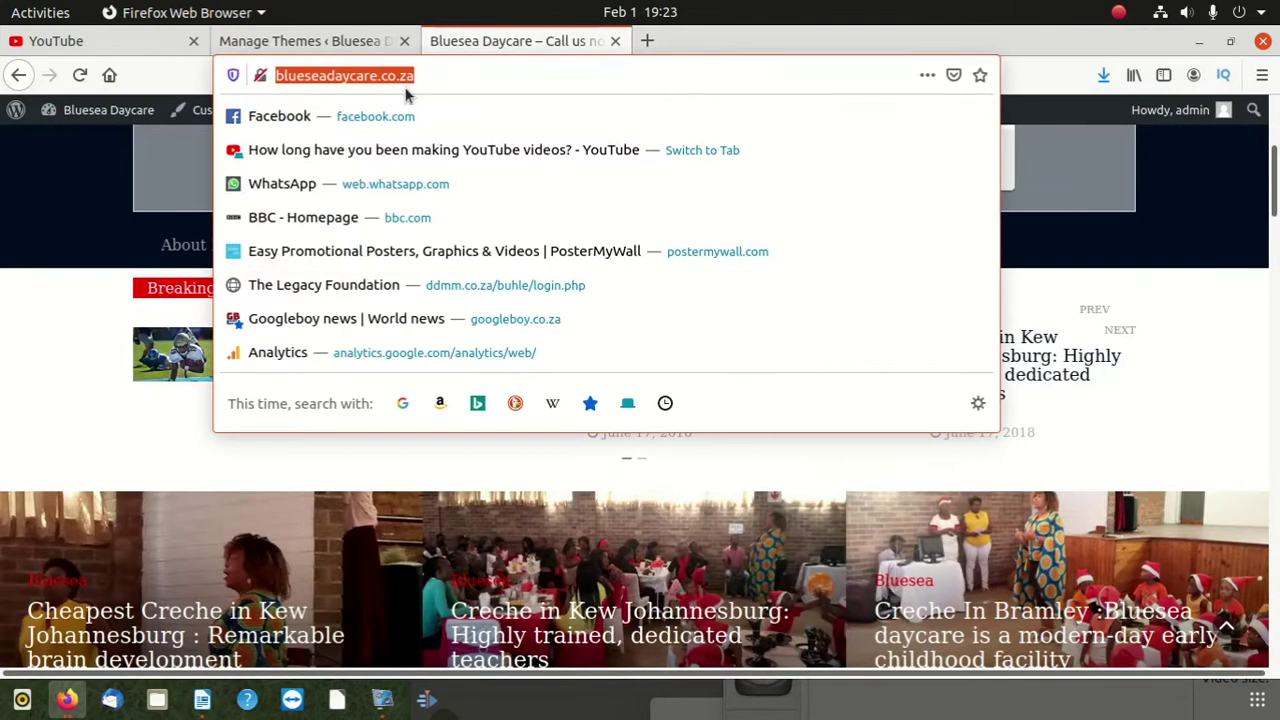
pyautogui.press('Return')
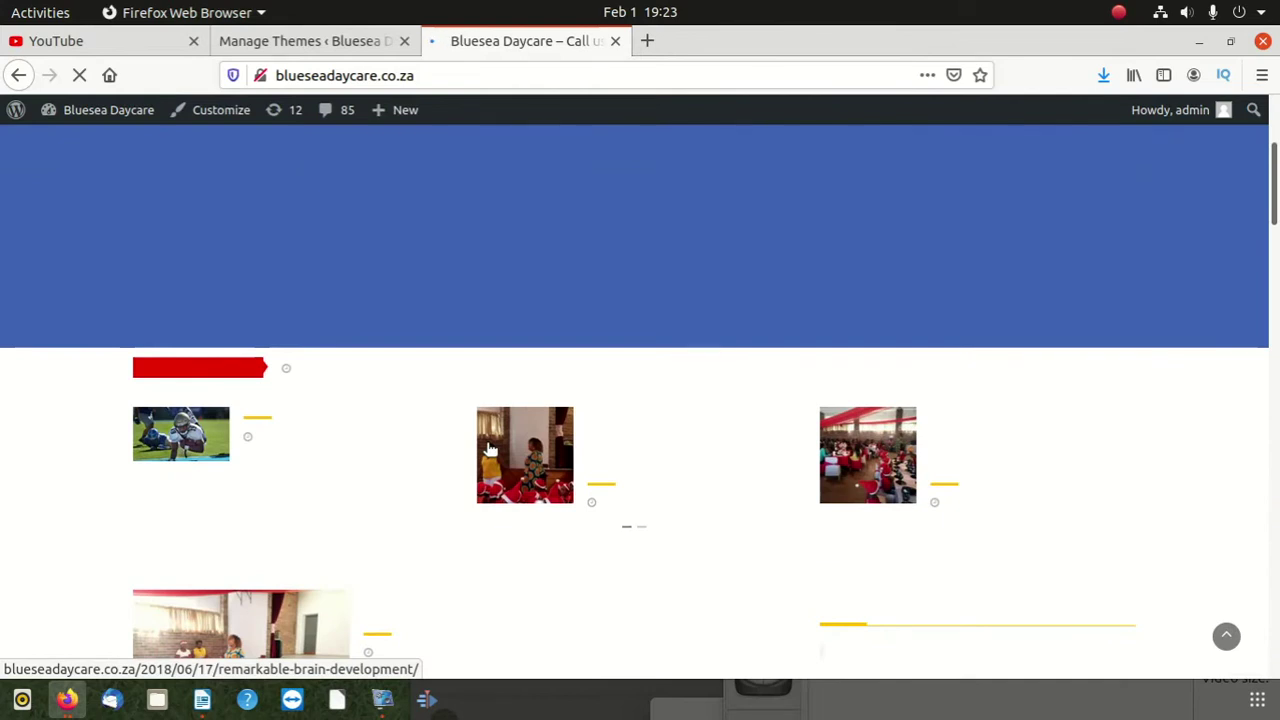
pyautogui.scroll(-5, 489, 449)
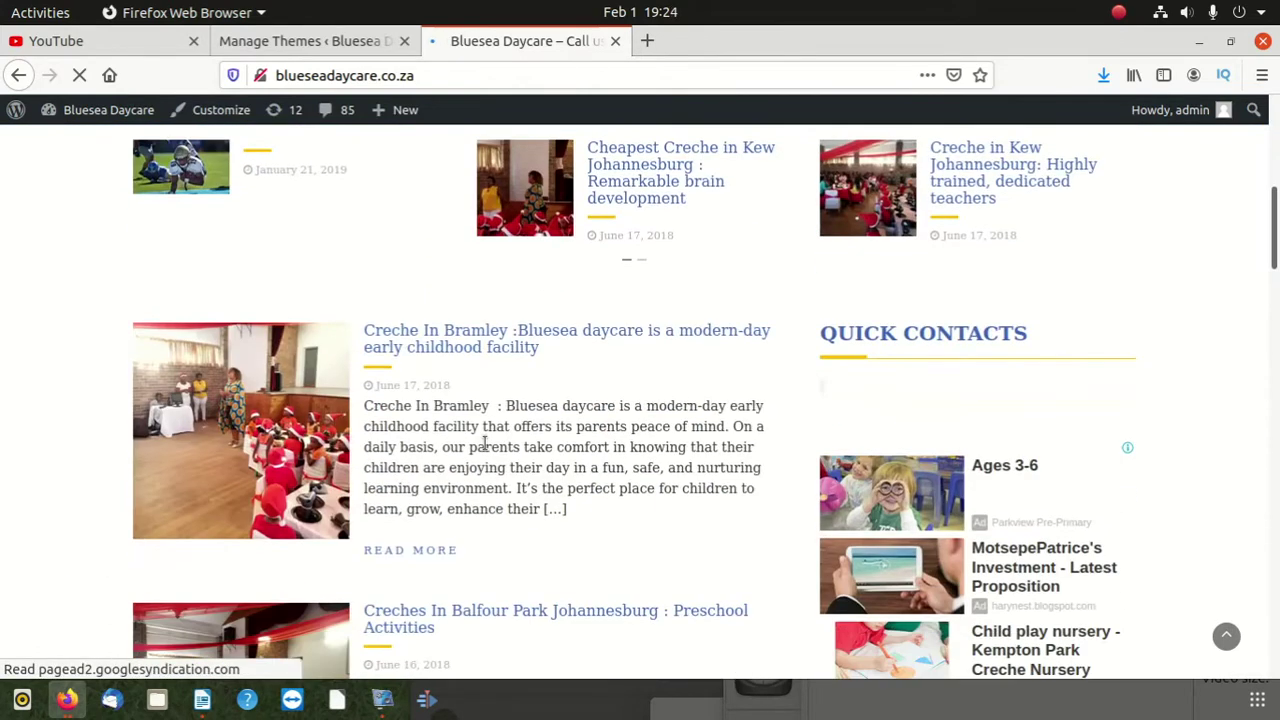
pyautogui.scroll(3, 486, 446)
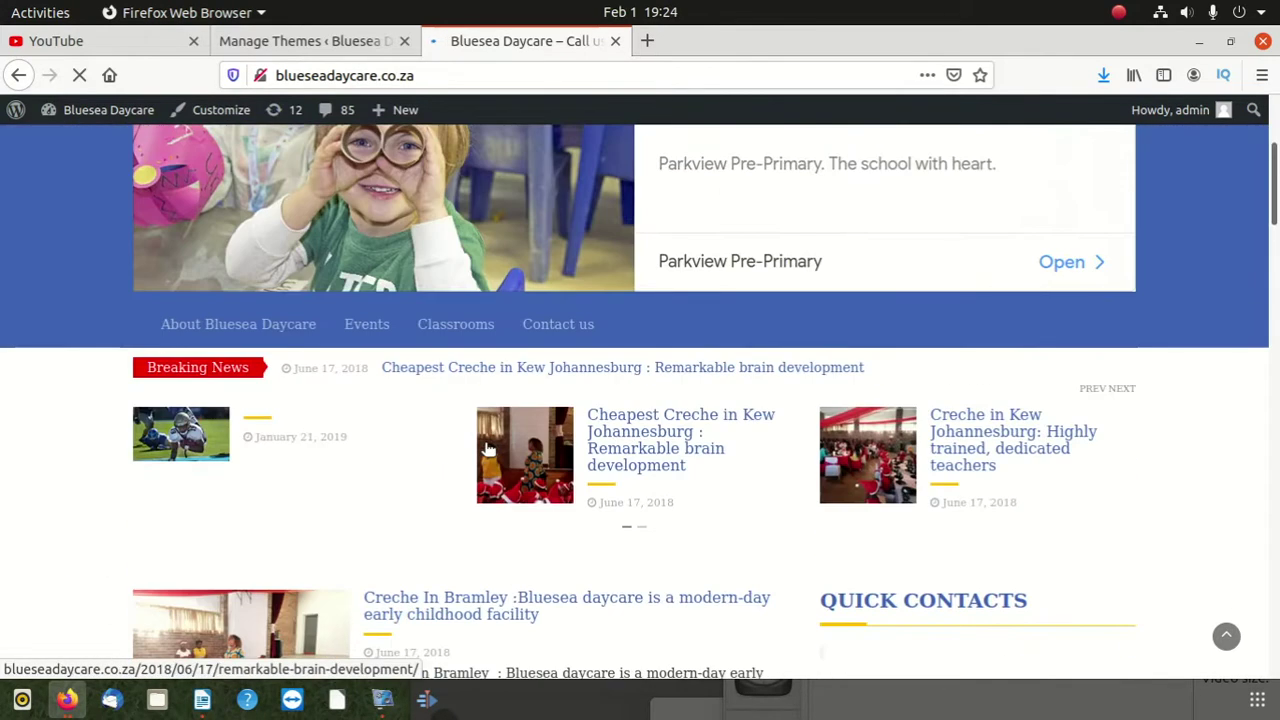
pyautogui.scroll(4, 489, 449)
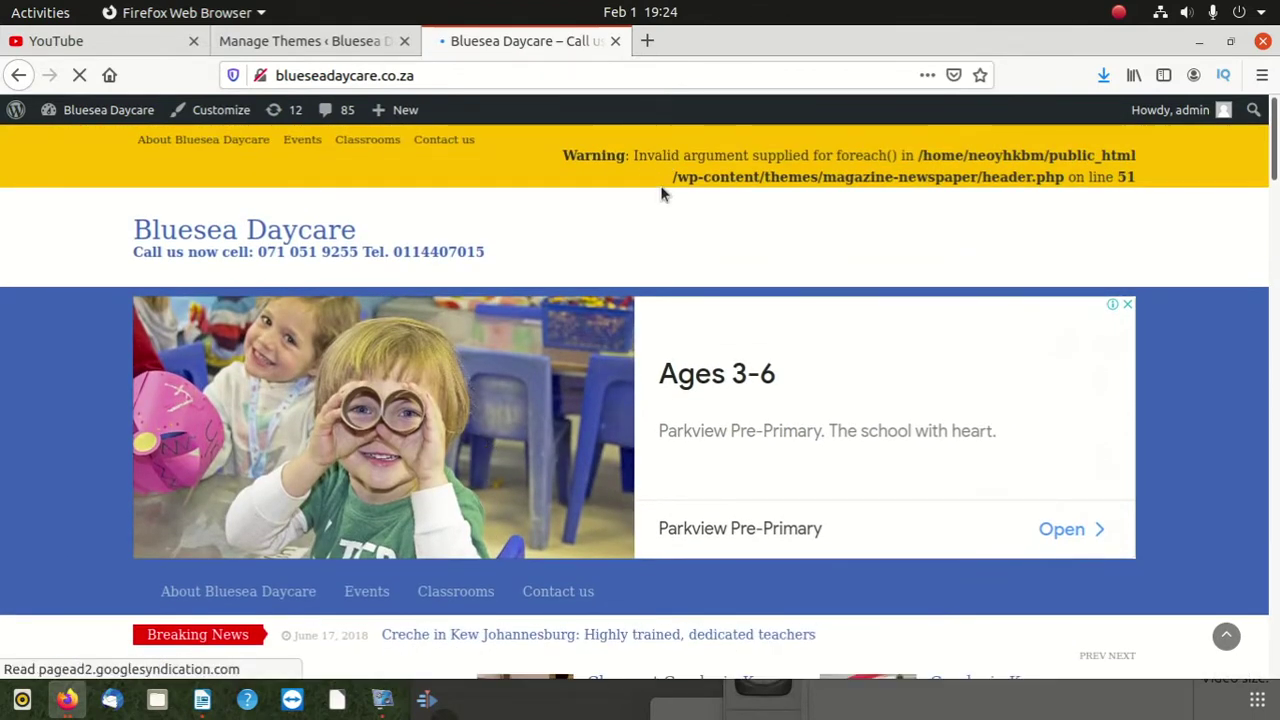
pyautogui.moveTo(671, 177); pyautogui.dragTo(1170, 172)
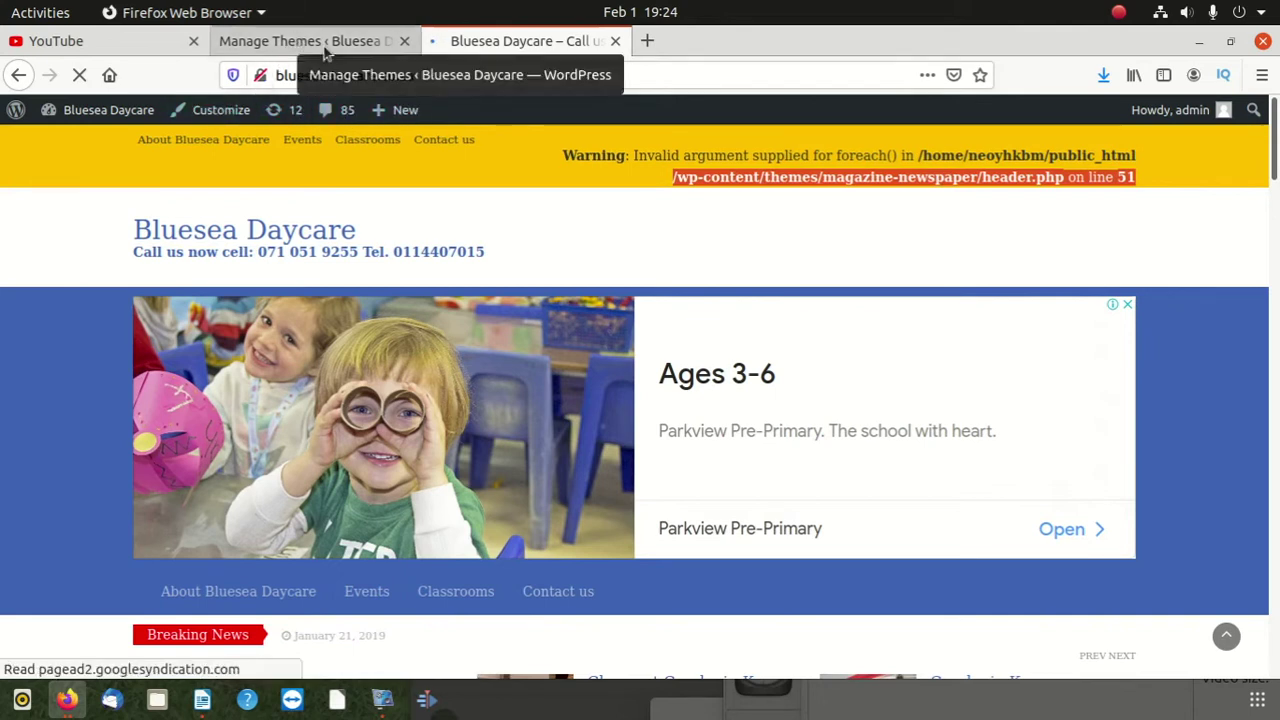
# Return to the Themes page and scroll down to the Twenty Twenty-One theme.
pyautogui.click(285, 44)
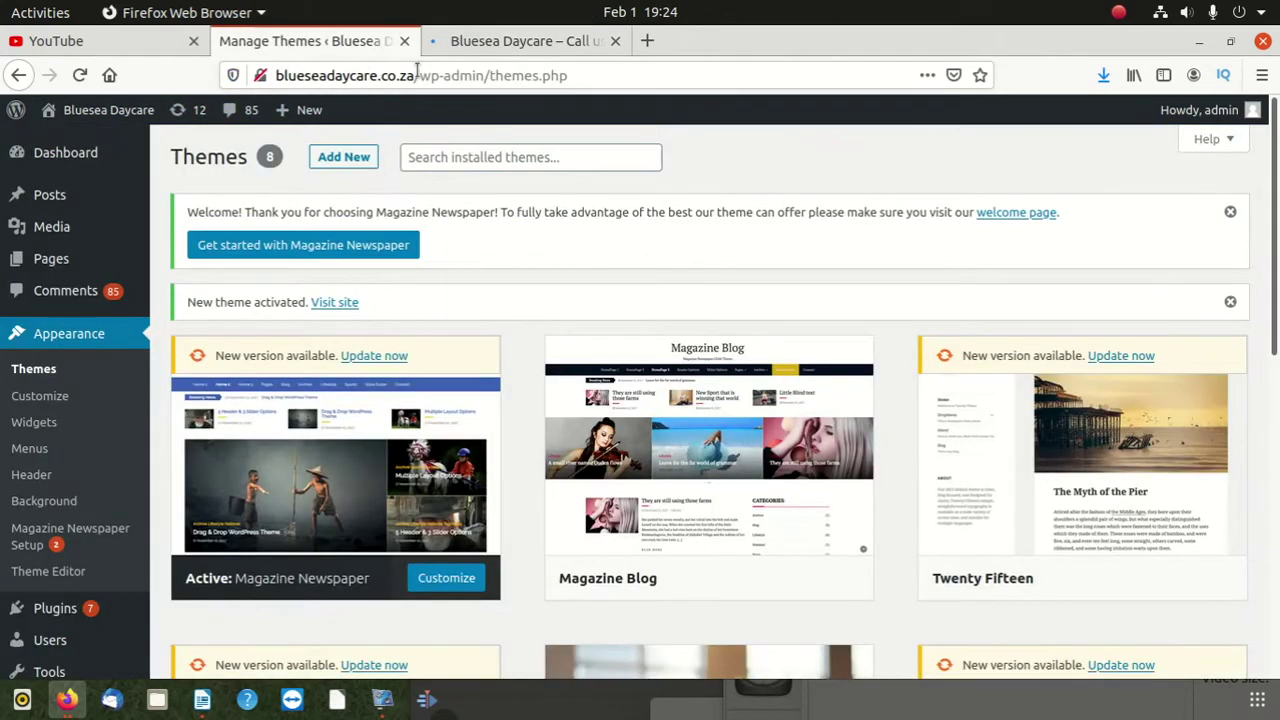
pyautogui.scroll(-3, 360, 449)
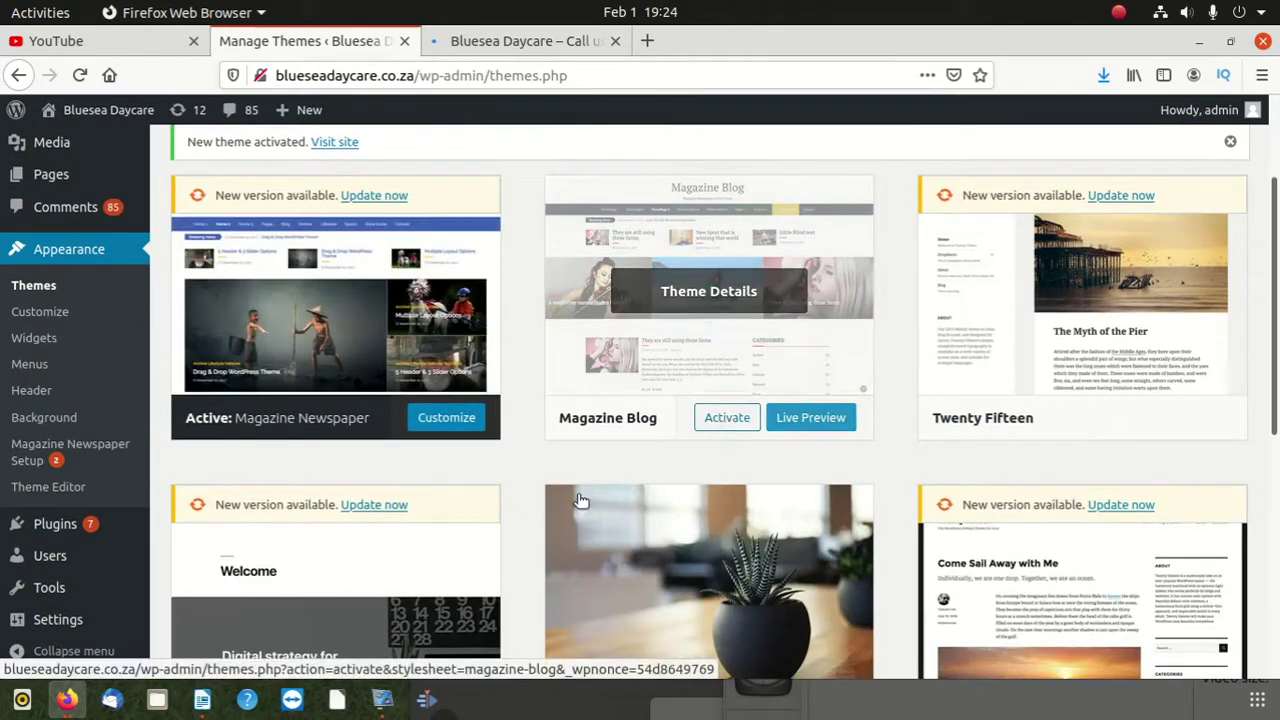
pyautogui.scroll(-4, 450, 437)
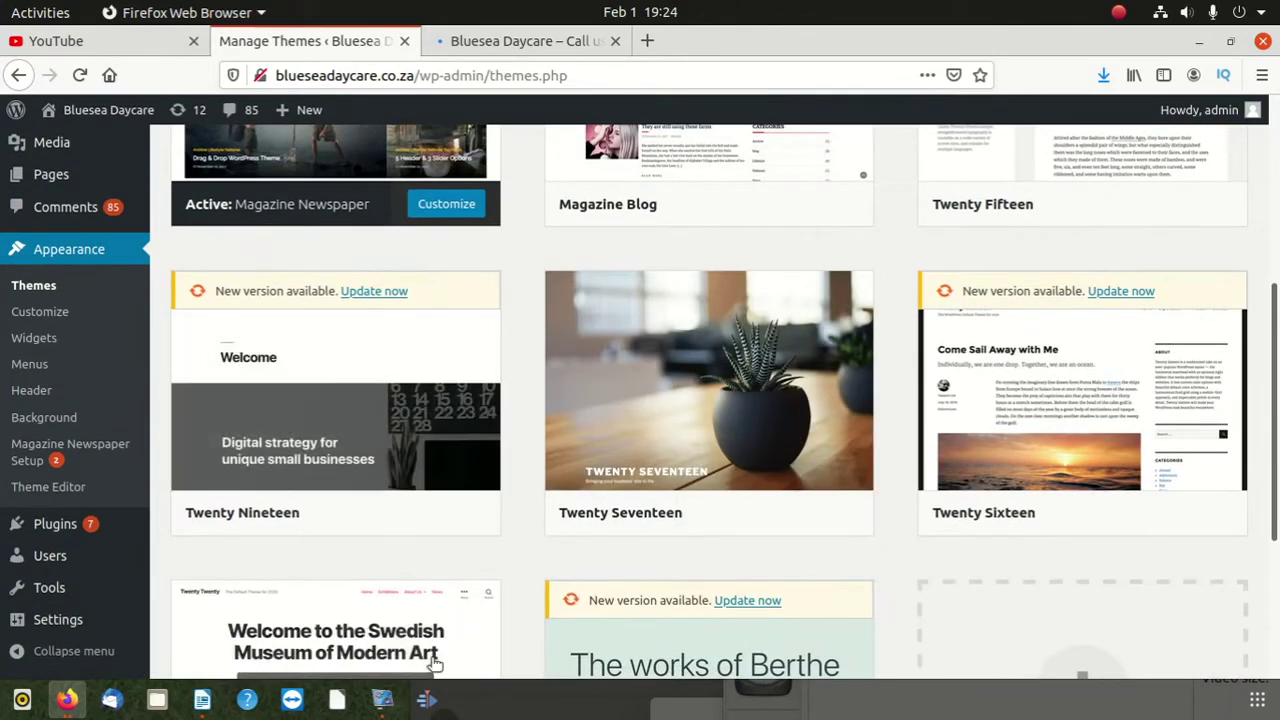
pyautogui.moveTo(660, 466)
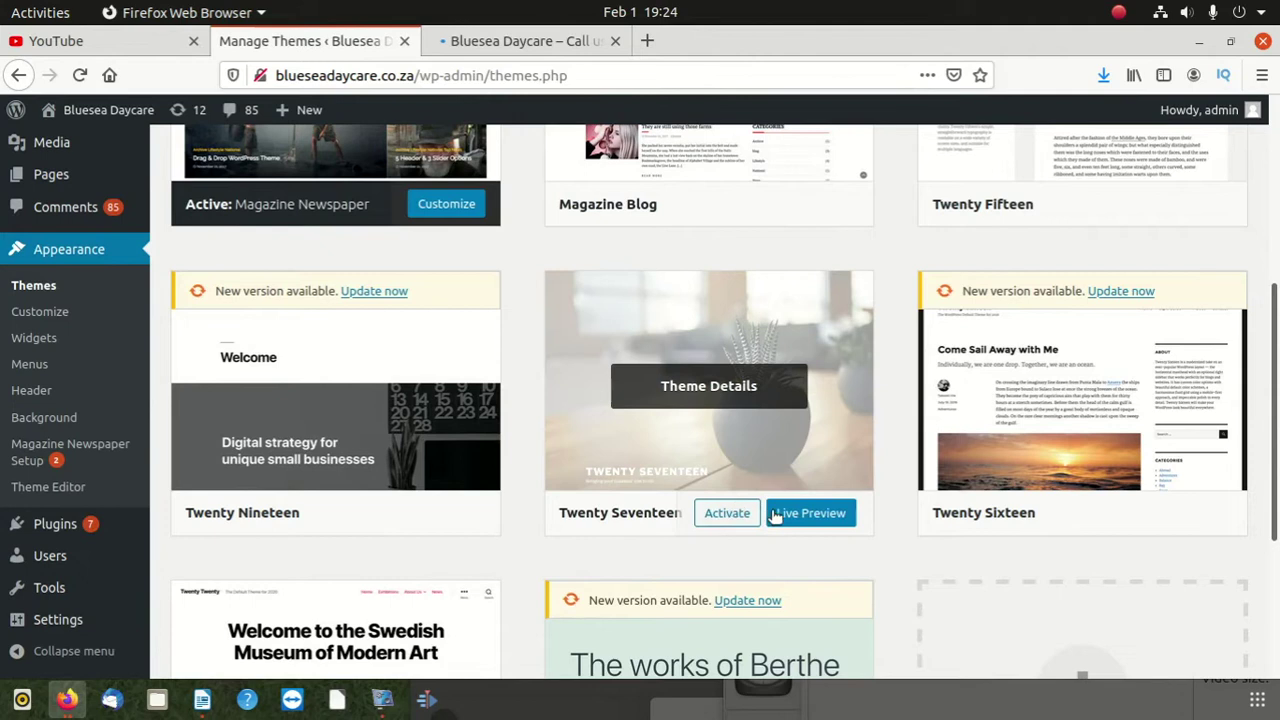
pyautogui.scroll(-2, 934, 497)
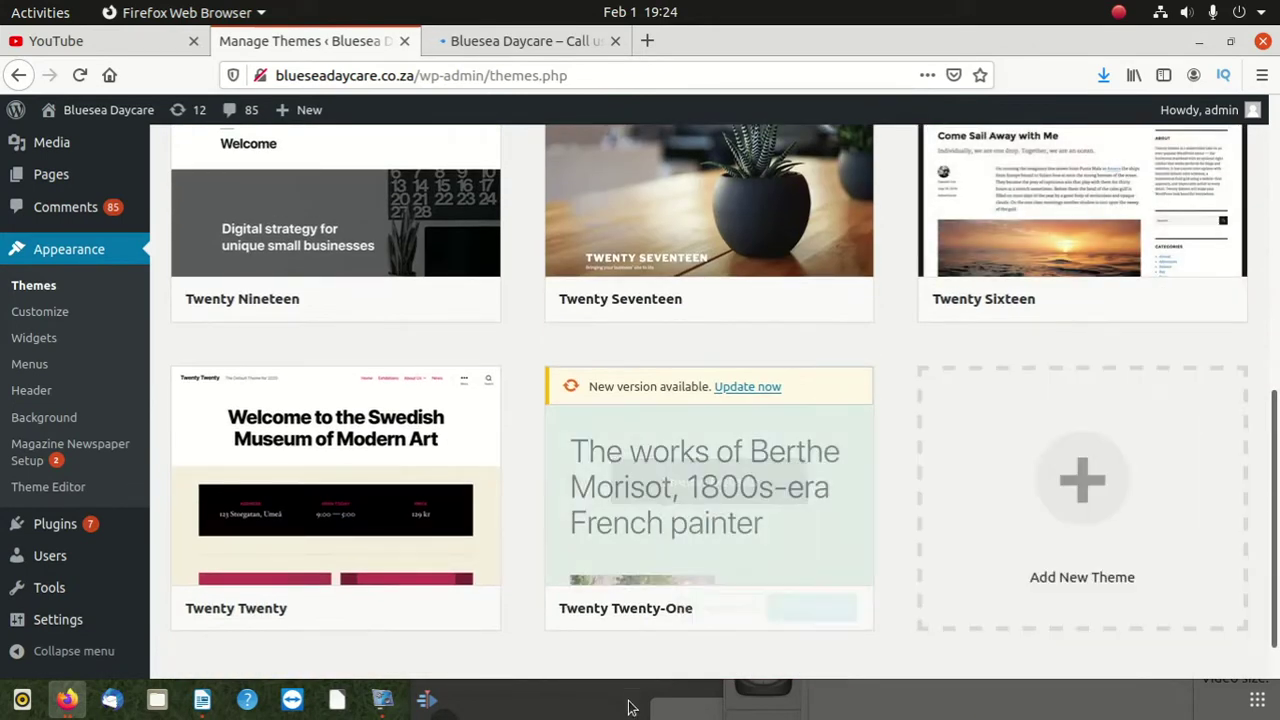
pyautogui.moveTo(355, 600)
pyautogui.scroll(-1, 360, 570)
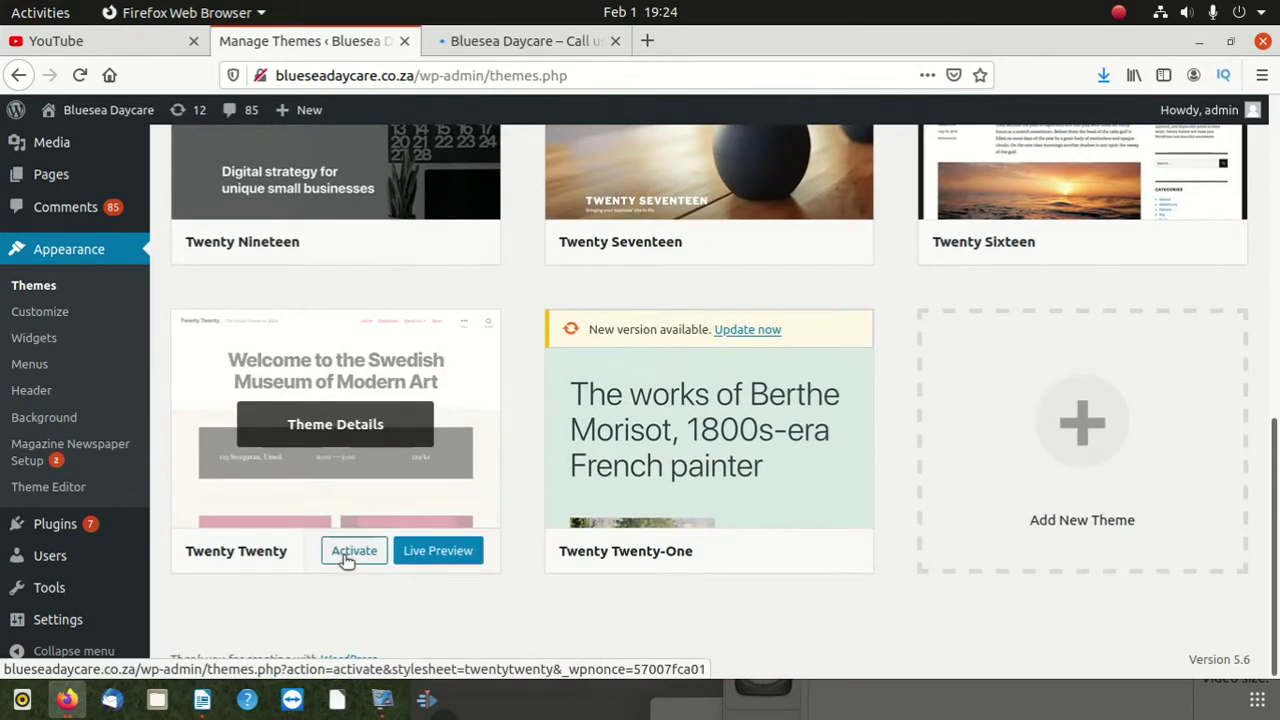
pyautogui.moveTo(640, 557)
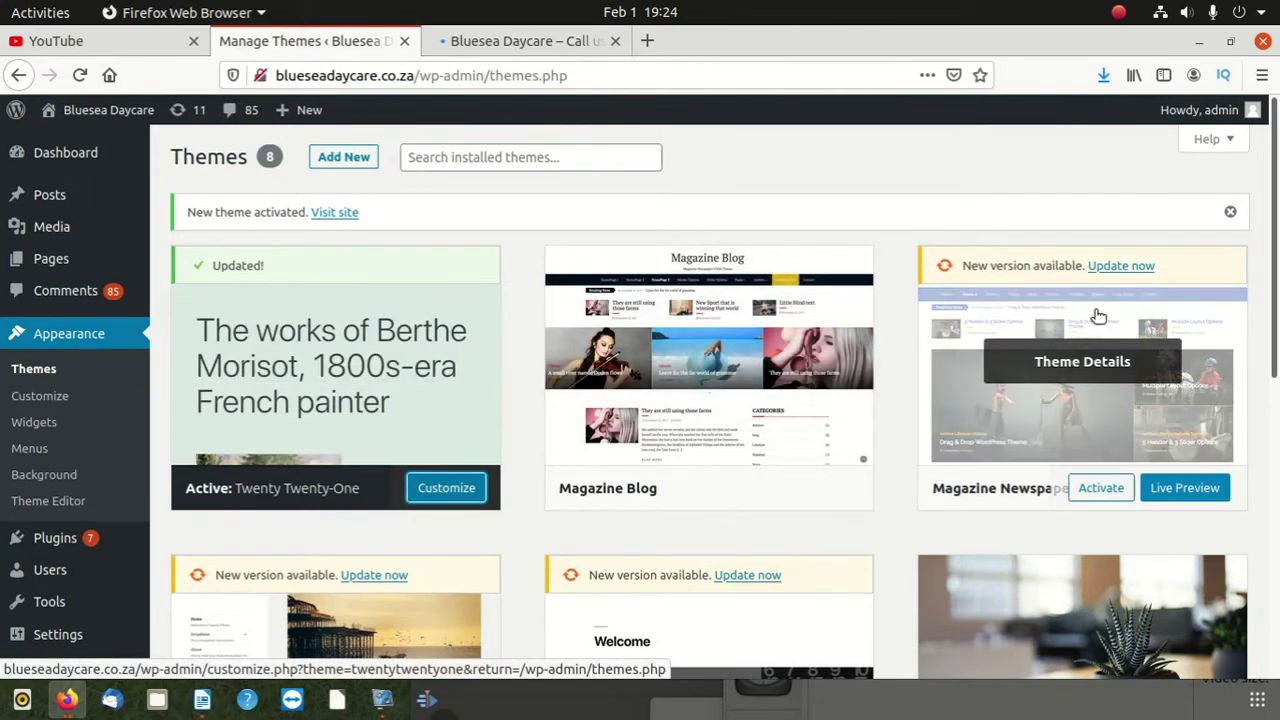
# View the Magazine Newspaper and Magazine Blog theme details, then switch to the live site.
pyautogui.click(1122, 264)
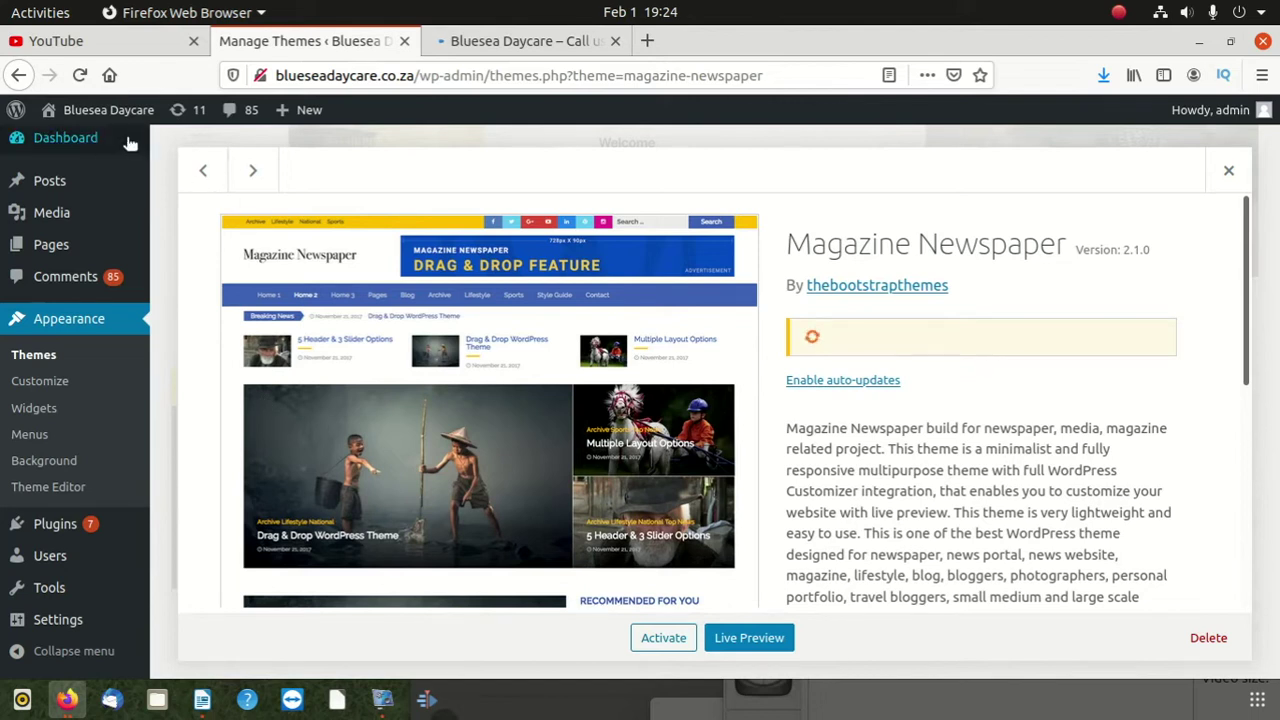
pyautogui.click(202, 171)
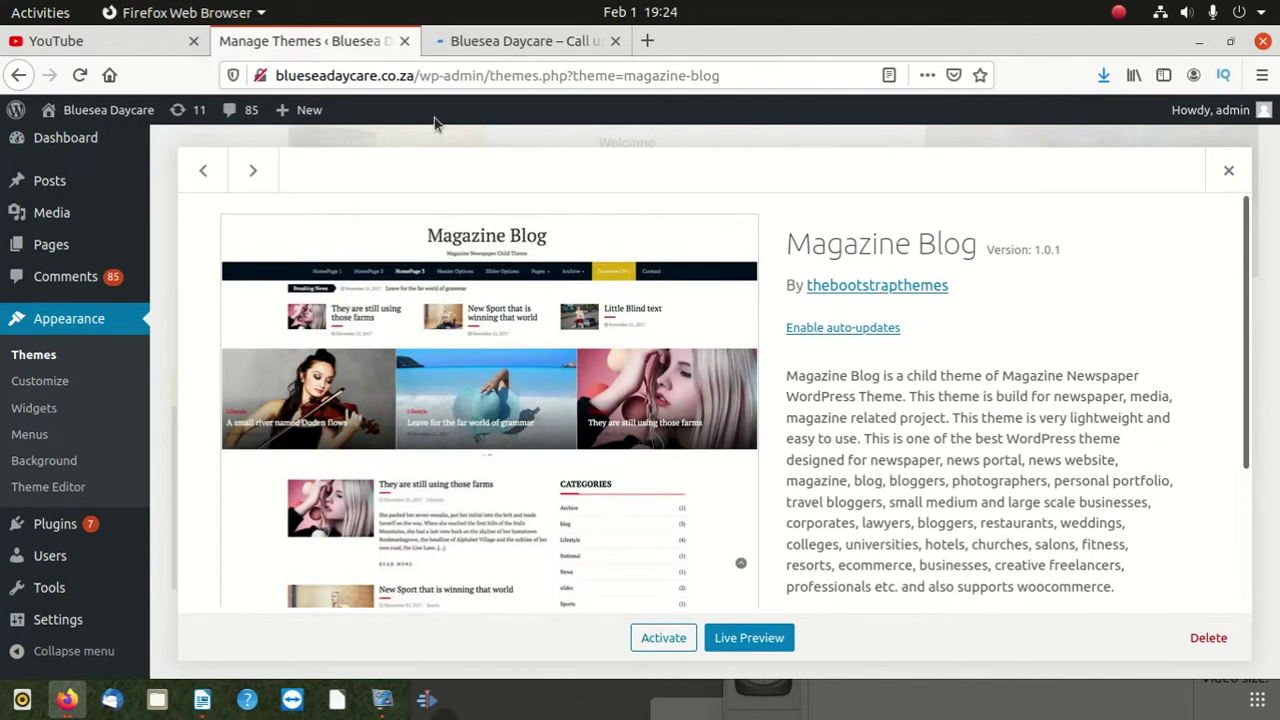
pyautogui.hotkey('ctrl', 'Tab')
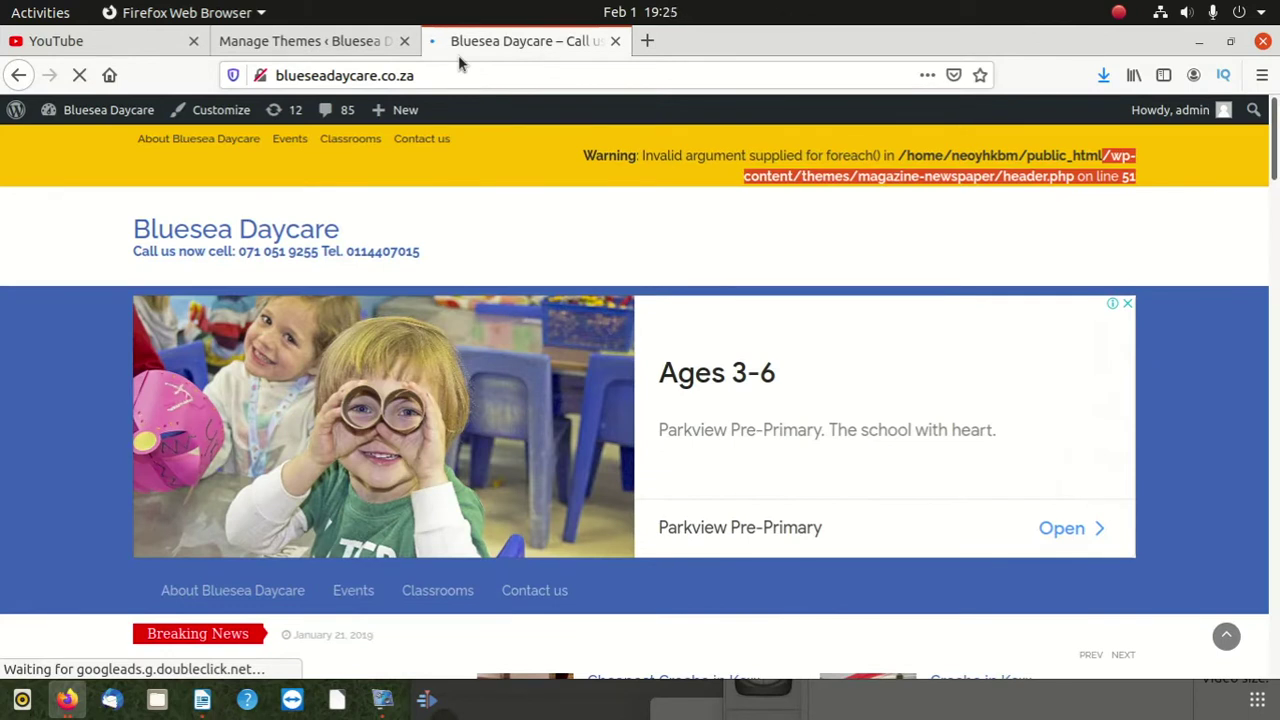
# Reload the blueseadaycare.co.za homepage to check whether the header warning remains.
pyautogui.click(455, 66)
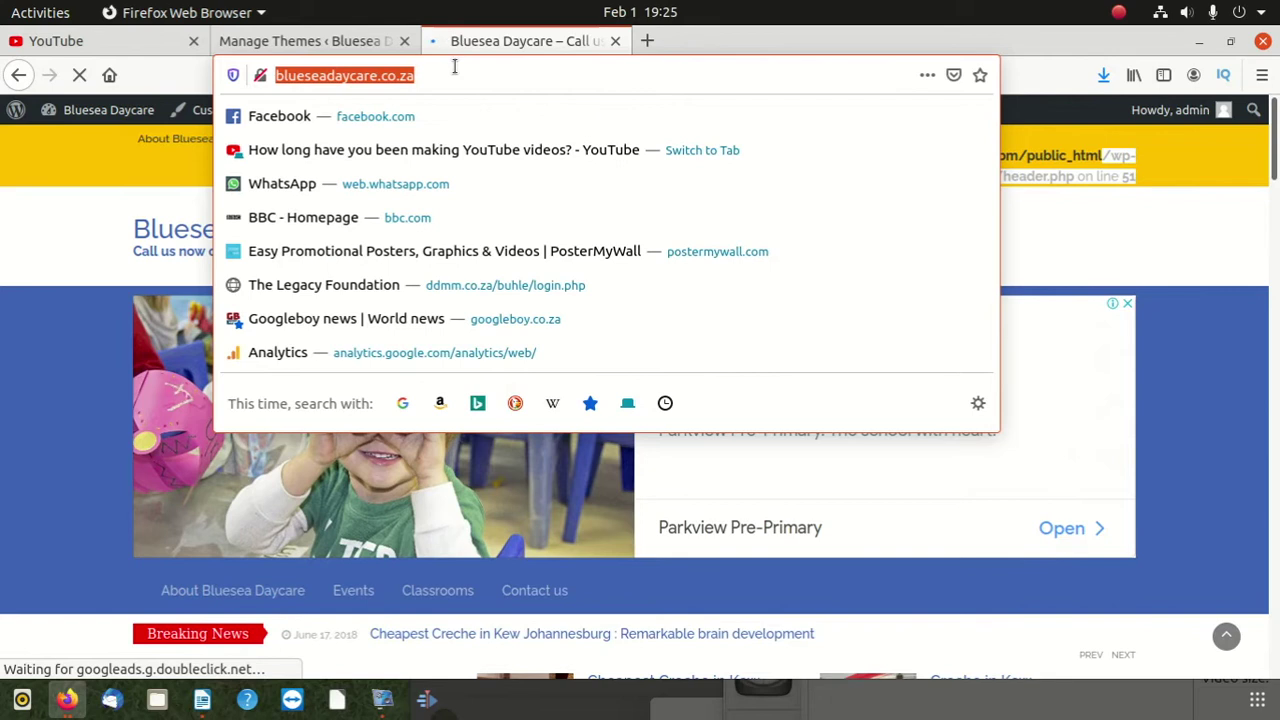
pyautogui.press('Return')
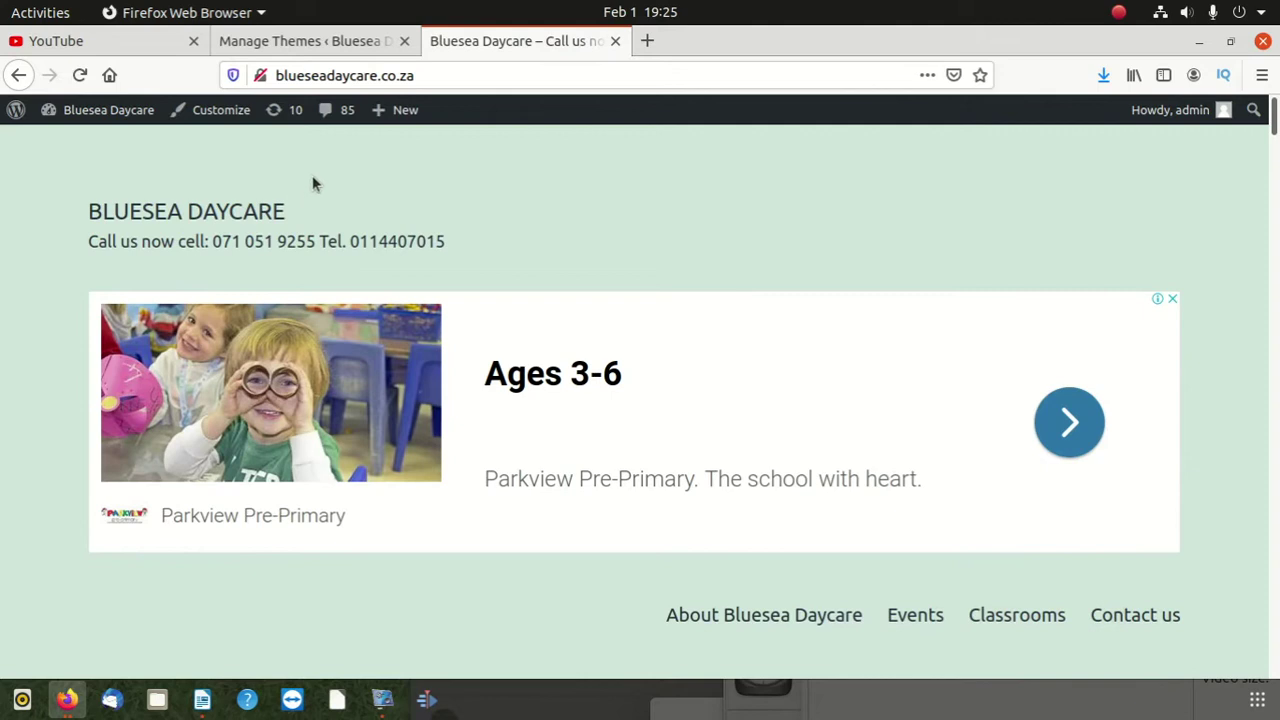
# Scroll down and back up the Bluesea Daycare homepage to inspect it for PHP warnings.
pyautogui.scroll(-3, 560, 240)
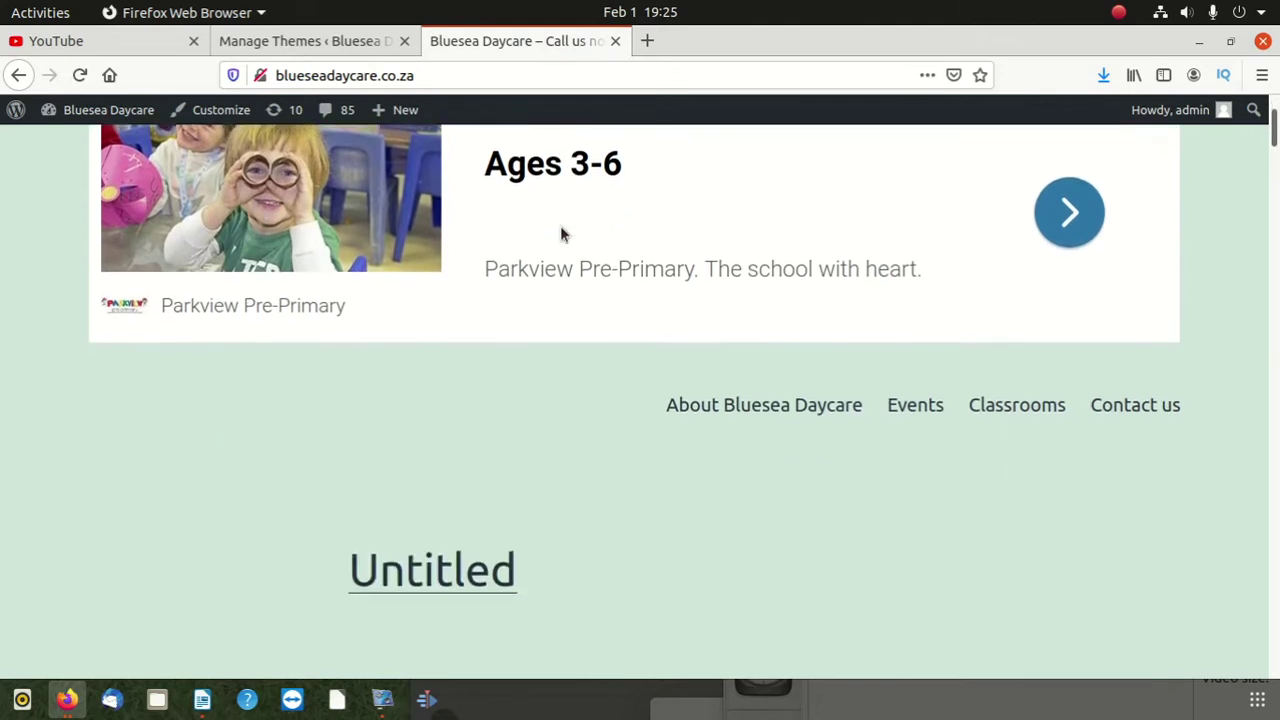
pyautogui.scroll(-4, 560, 250)
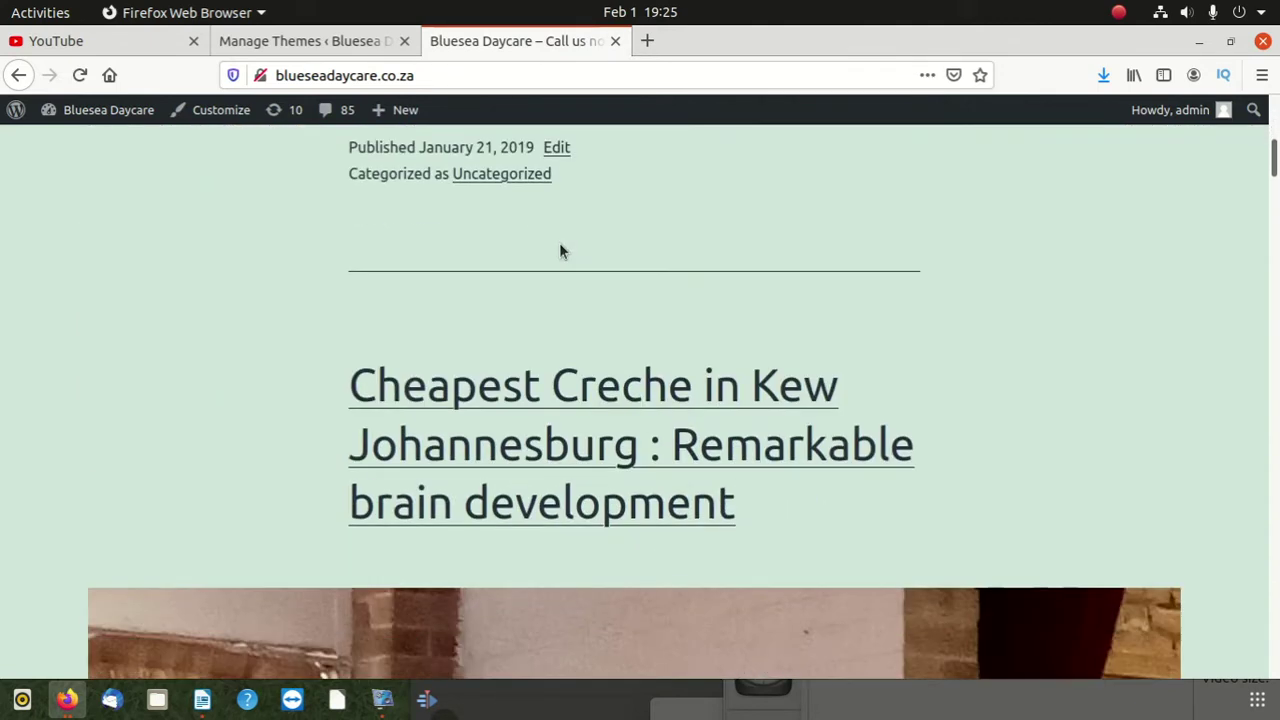
pyautogui.scroll(-6, 560, 250)
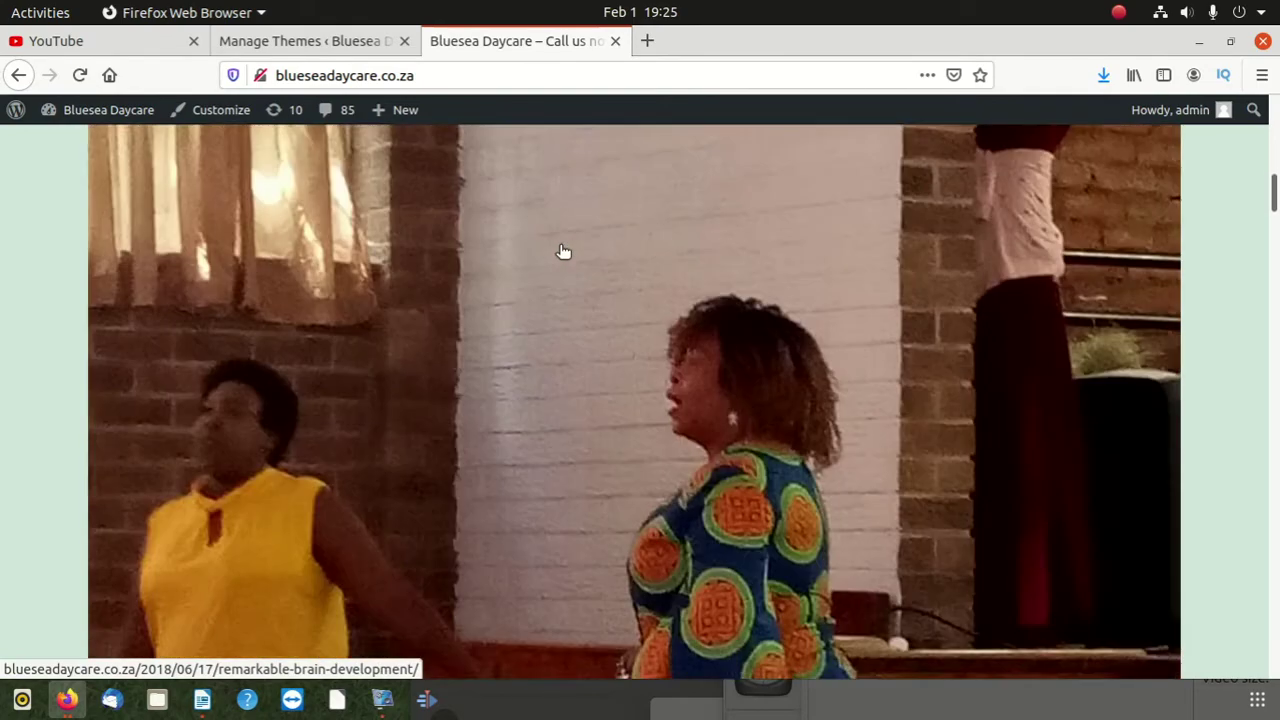
pyautogui.scroll(-8, 562, 251)
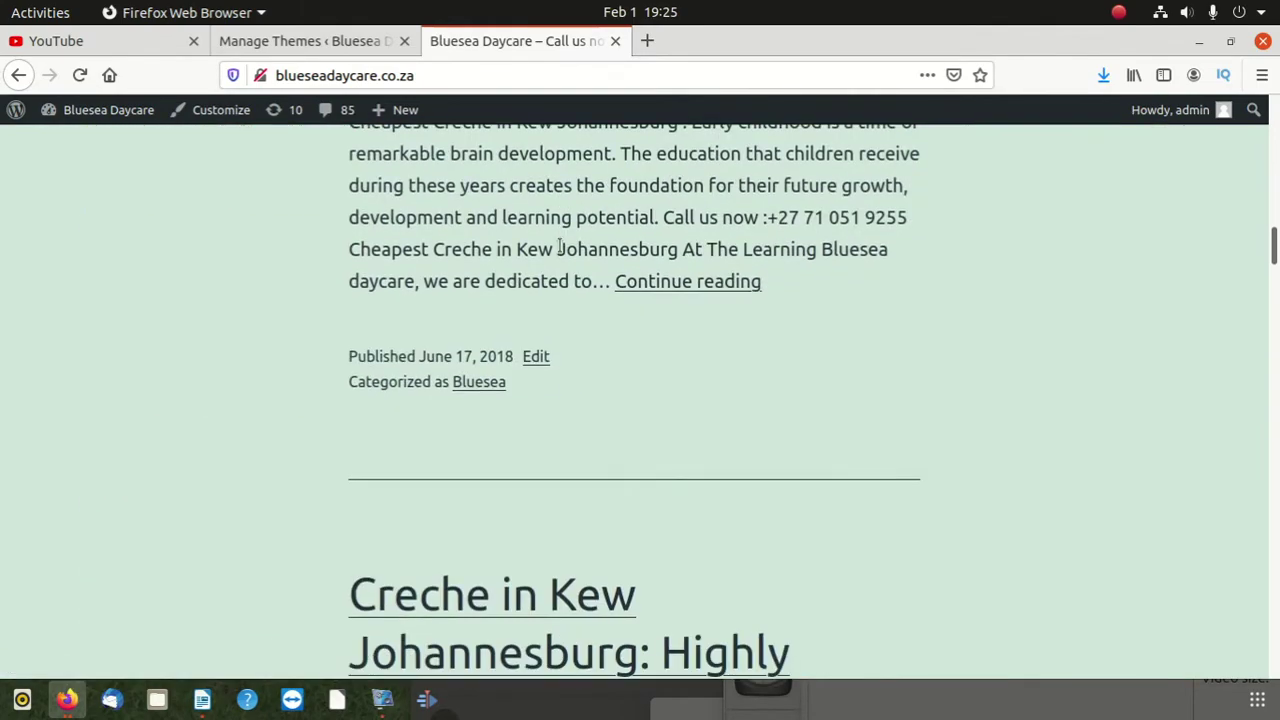
pyautogui.scroll(-12, 560, 250)
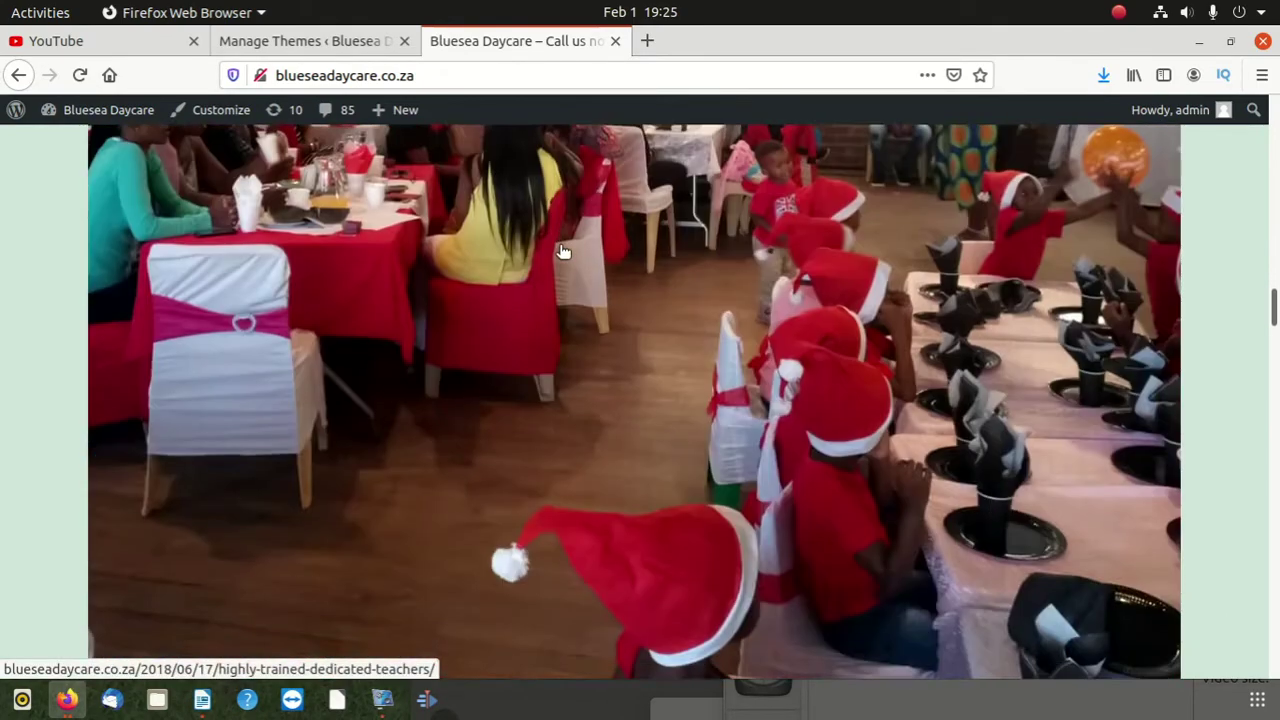
pyautogui.scroll(-10, 560, 246)
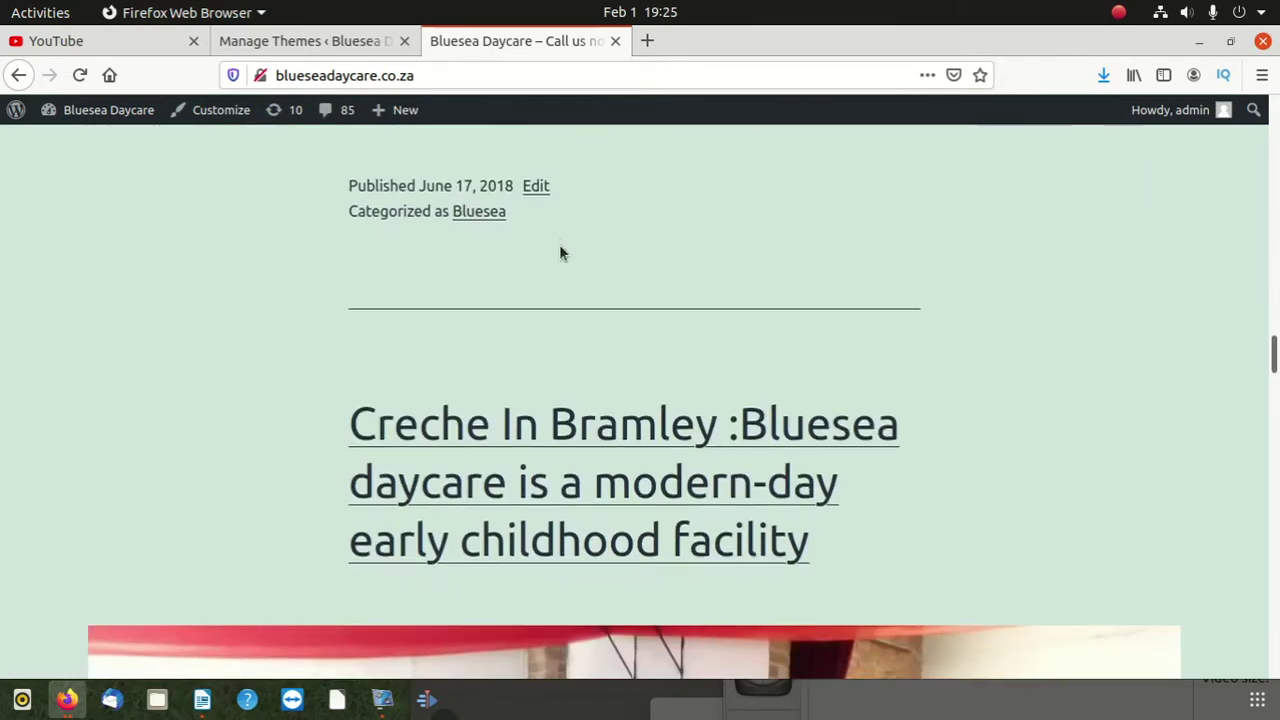
pyautogui.scroll(-10, 562, 251)
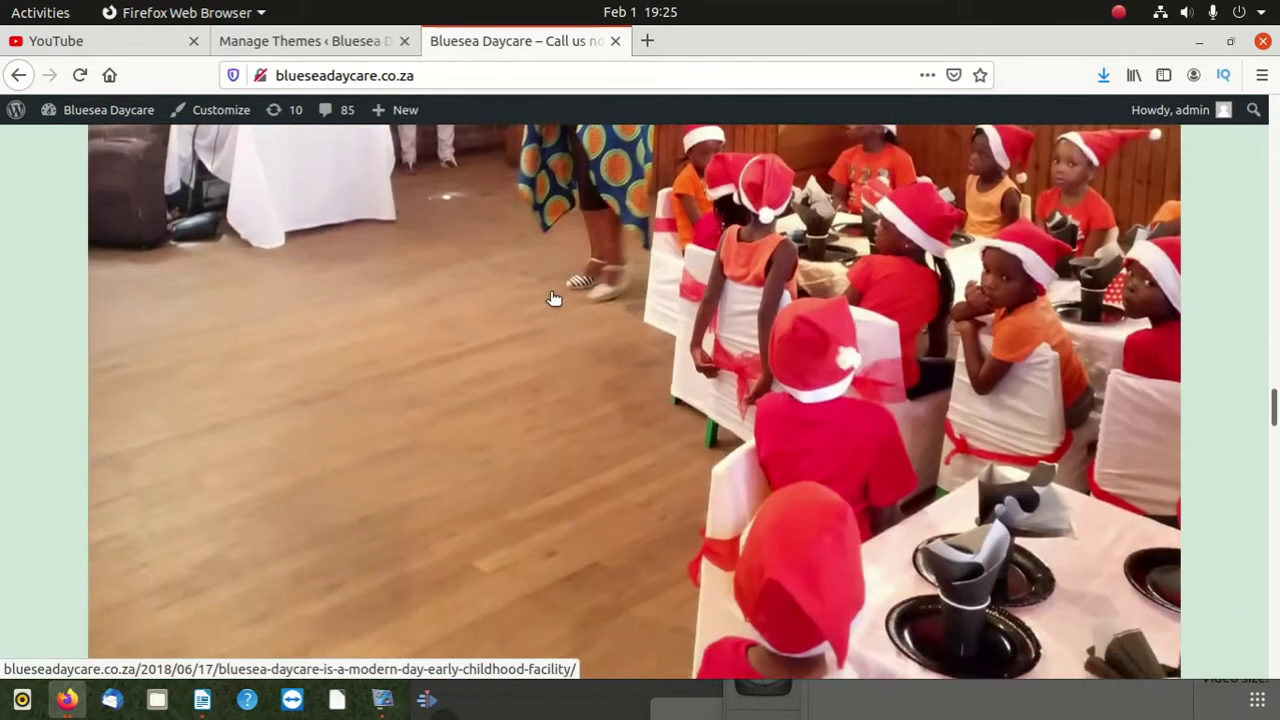
pyautogui.scroll(-10, 554, 378)
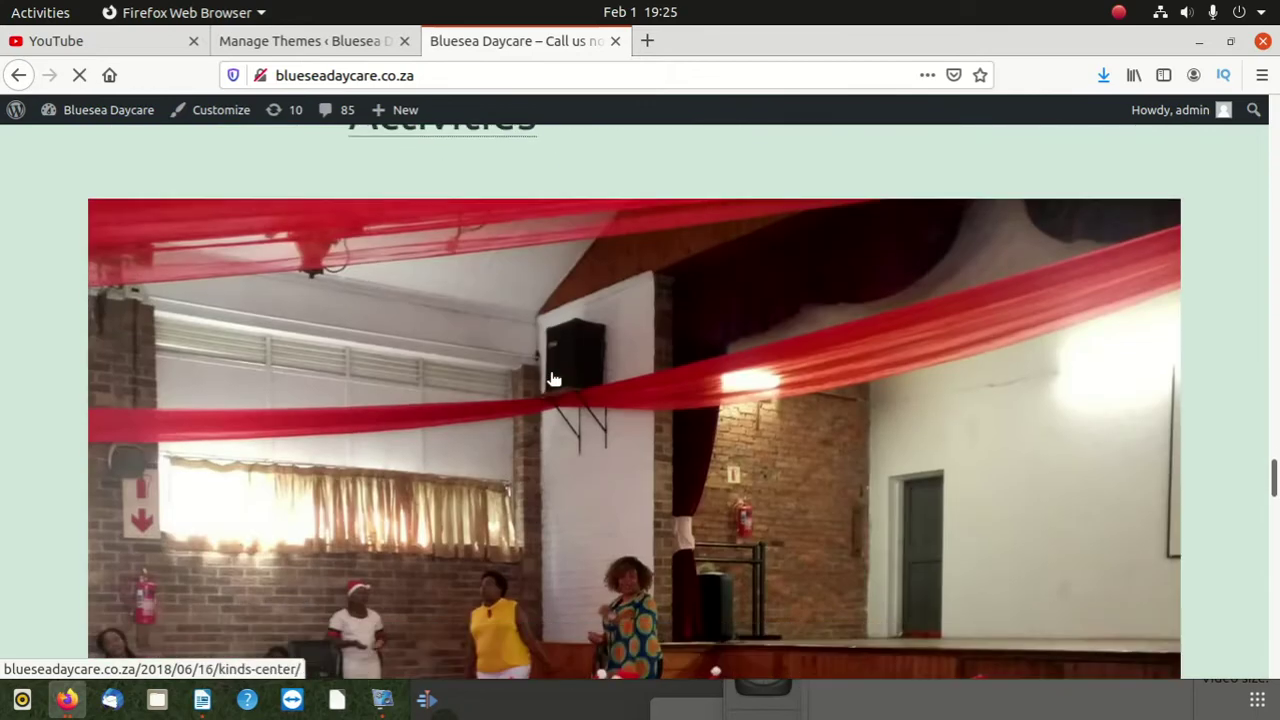
pyautogui.scroll(-15, 552, 378)
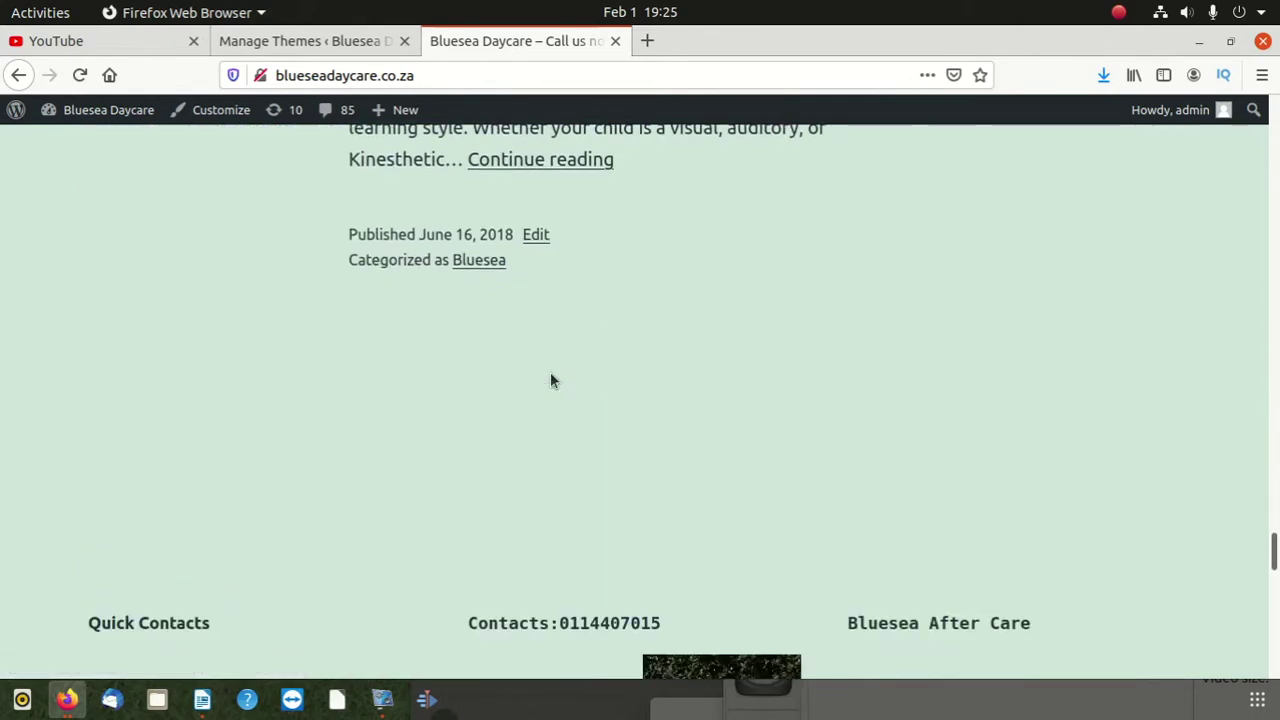
pyautogui.scroll(-10, 551, 378)
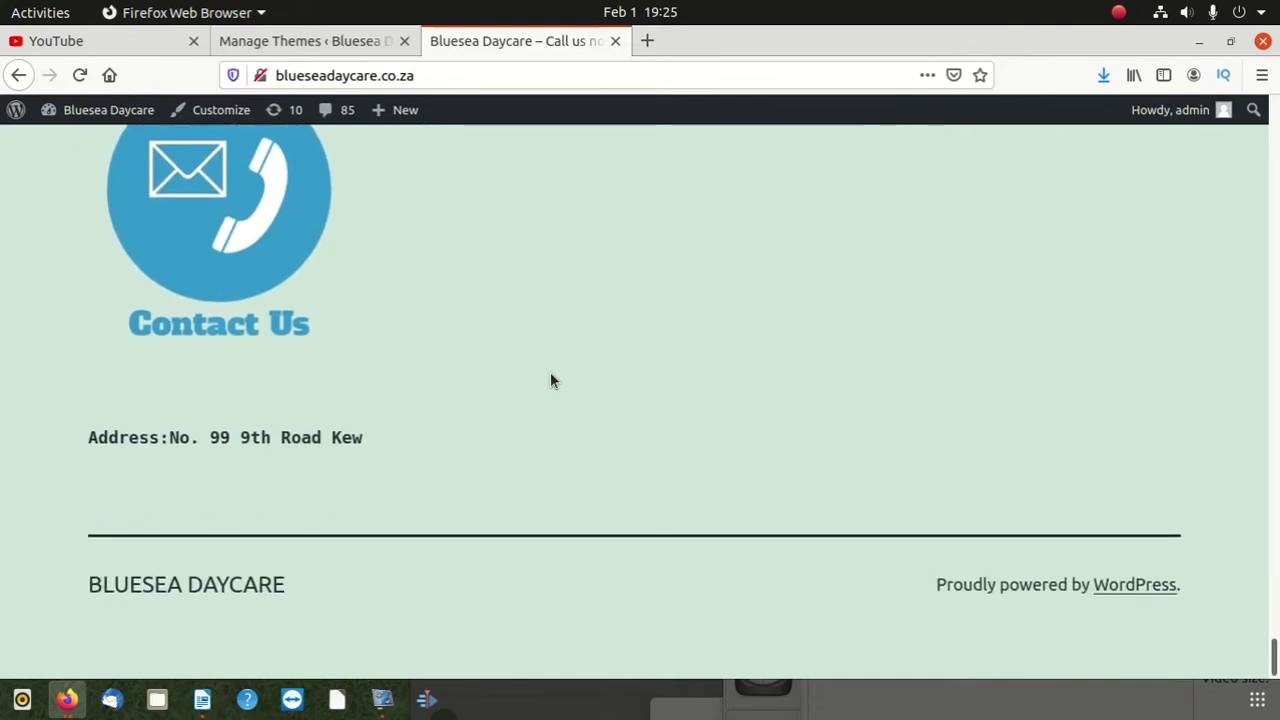
pyautogui.scroll(15, 269, 590)
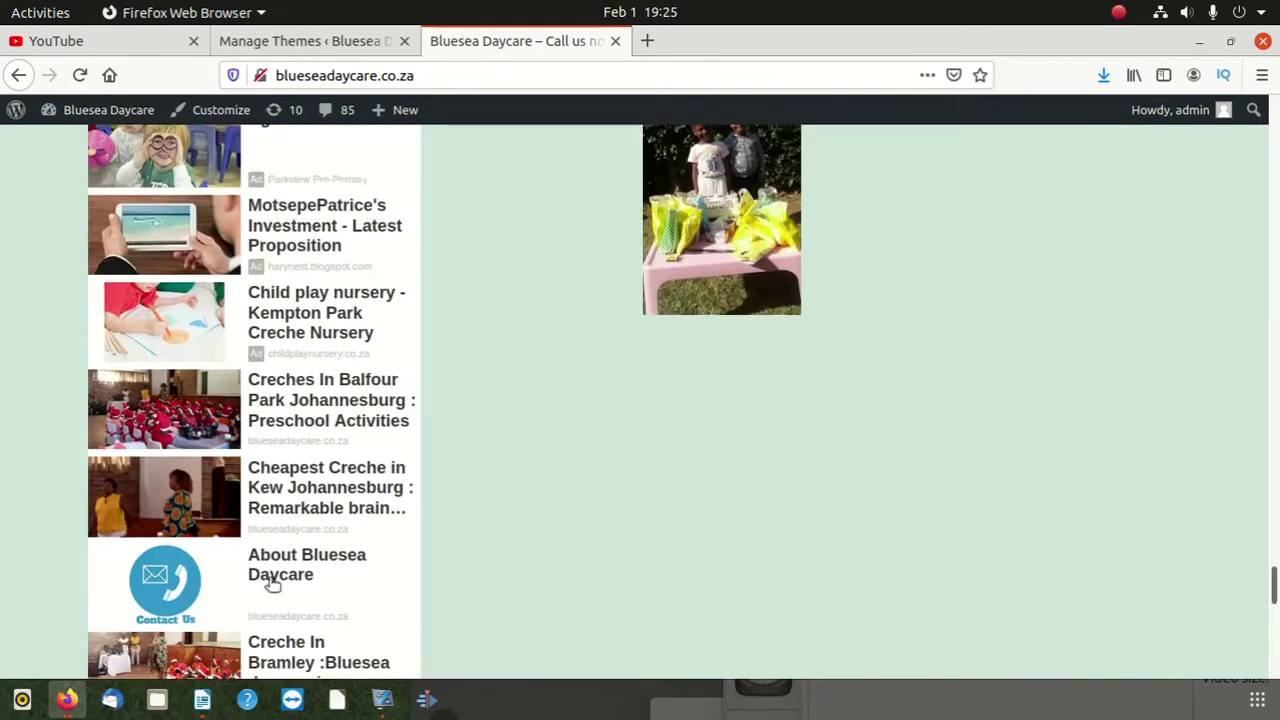
pyautogui.scroll(3, 272, 585)
pyautogui.scroll(10, 272, 585)
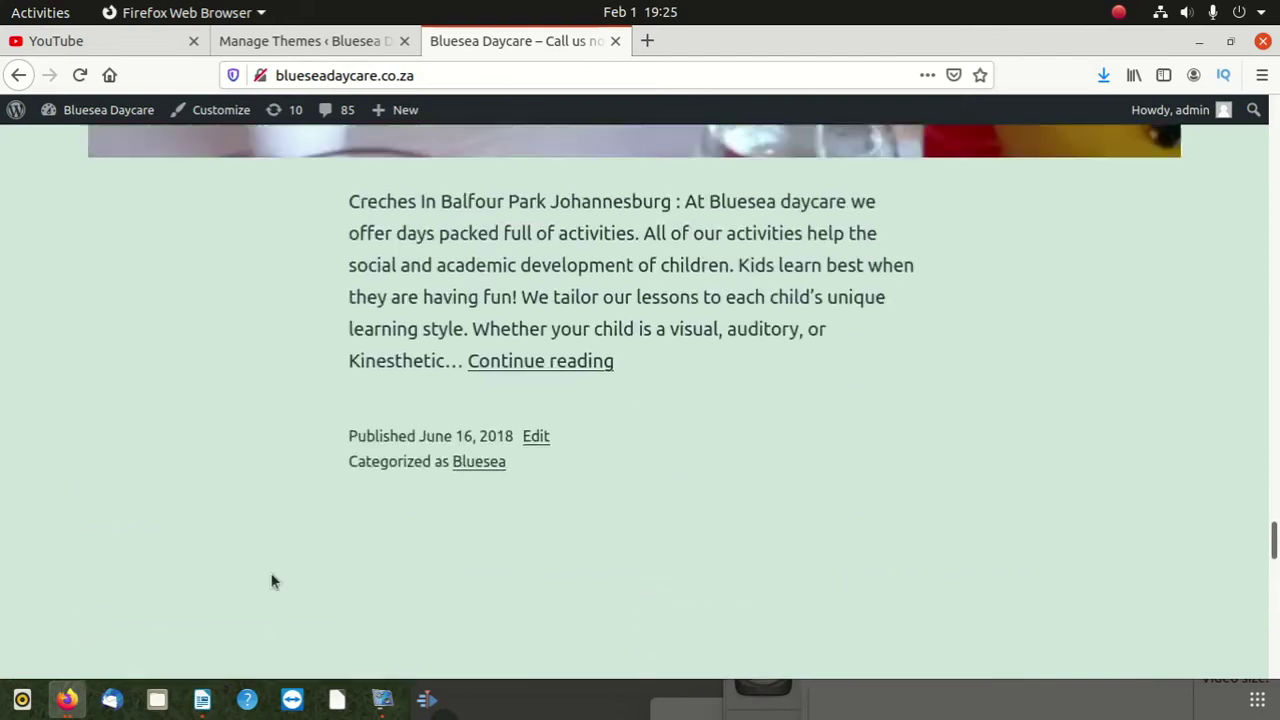
pyautogui.scroll(15, 272, 581)
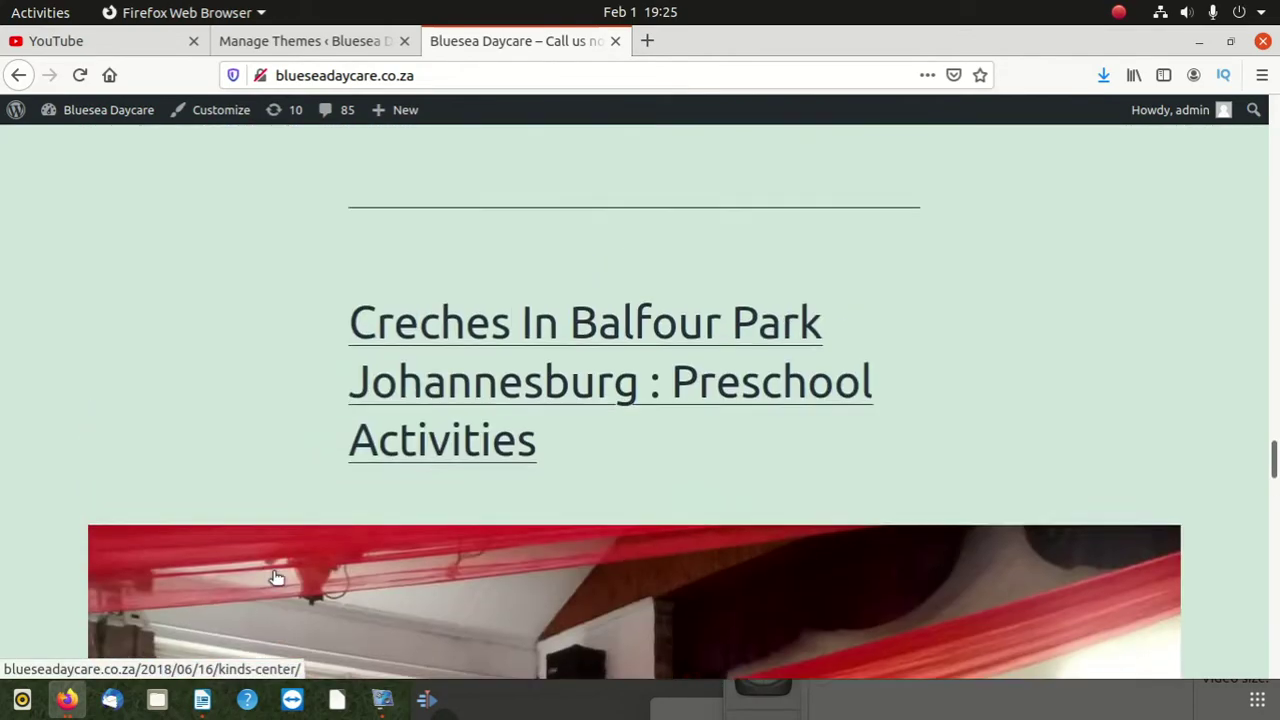
pyautogui.scroll(4, 278, 572)
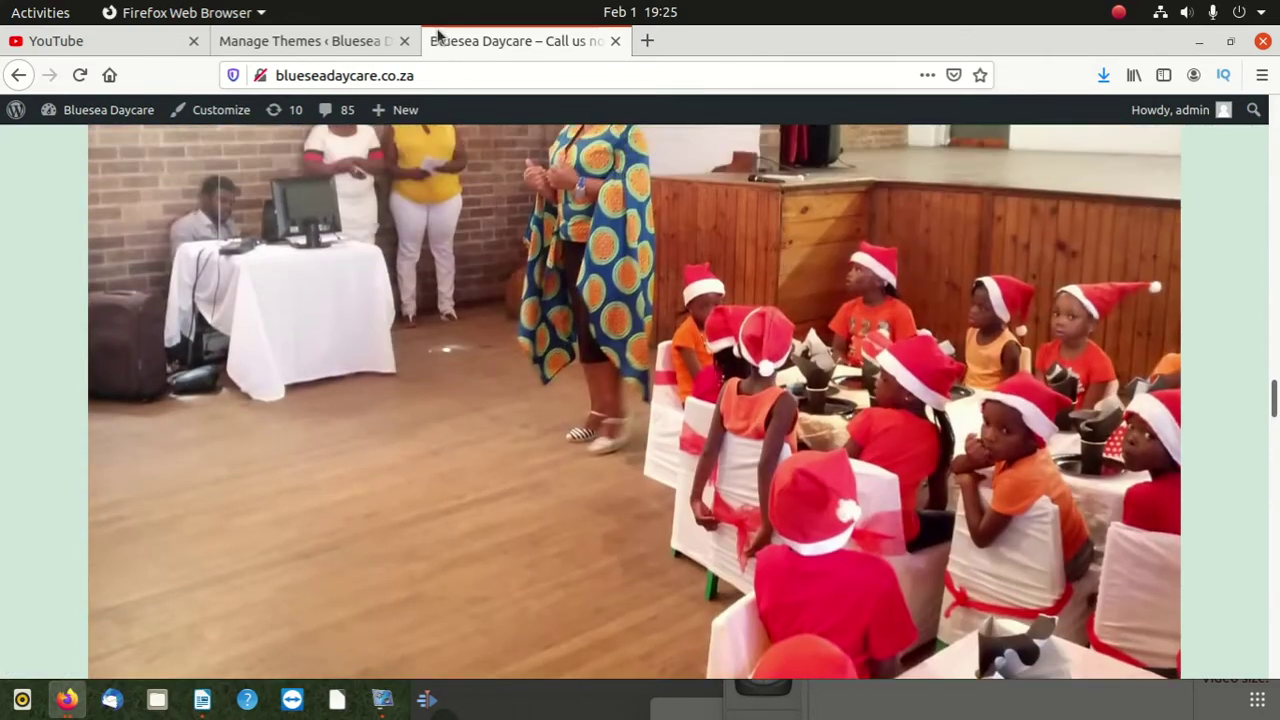
pyautogui.scroll(3, 446, 306)
pyautogui.scroll(14, 463, 343)
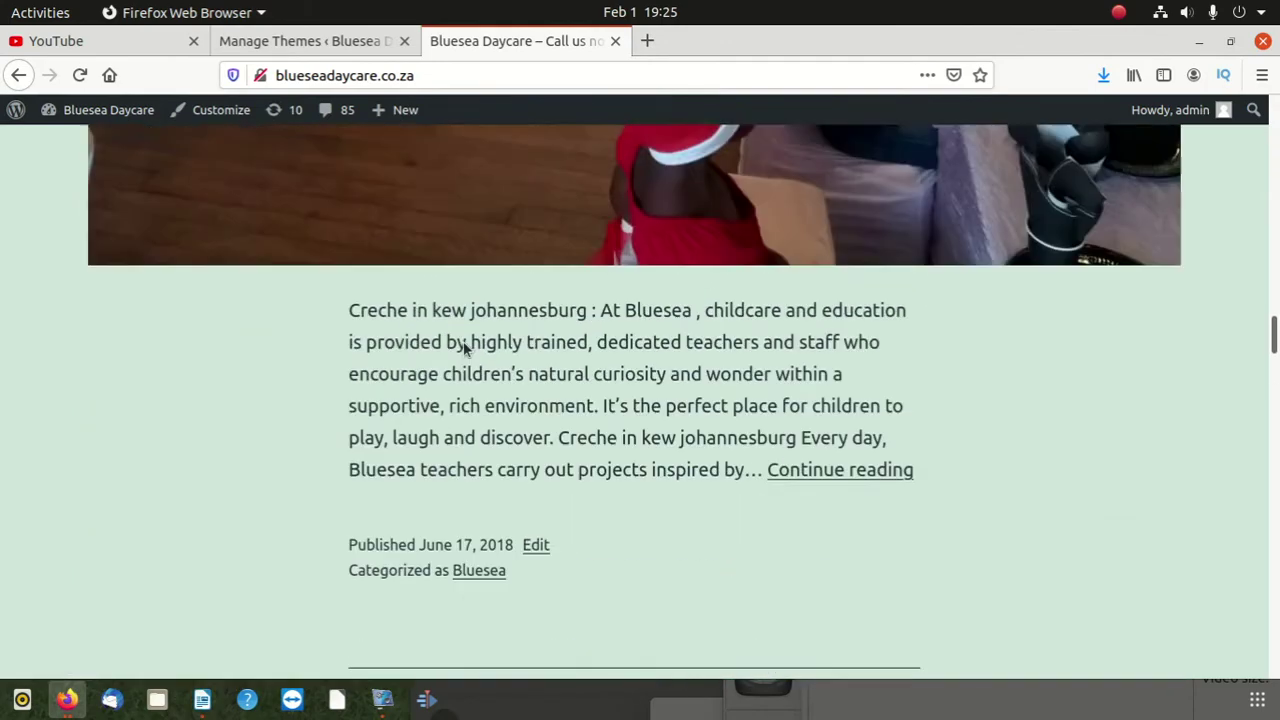
pyautogui.scroll(15, 470, 359)
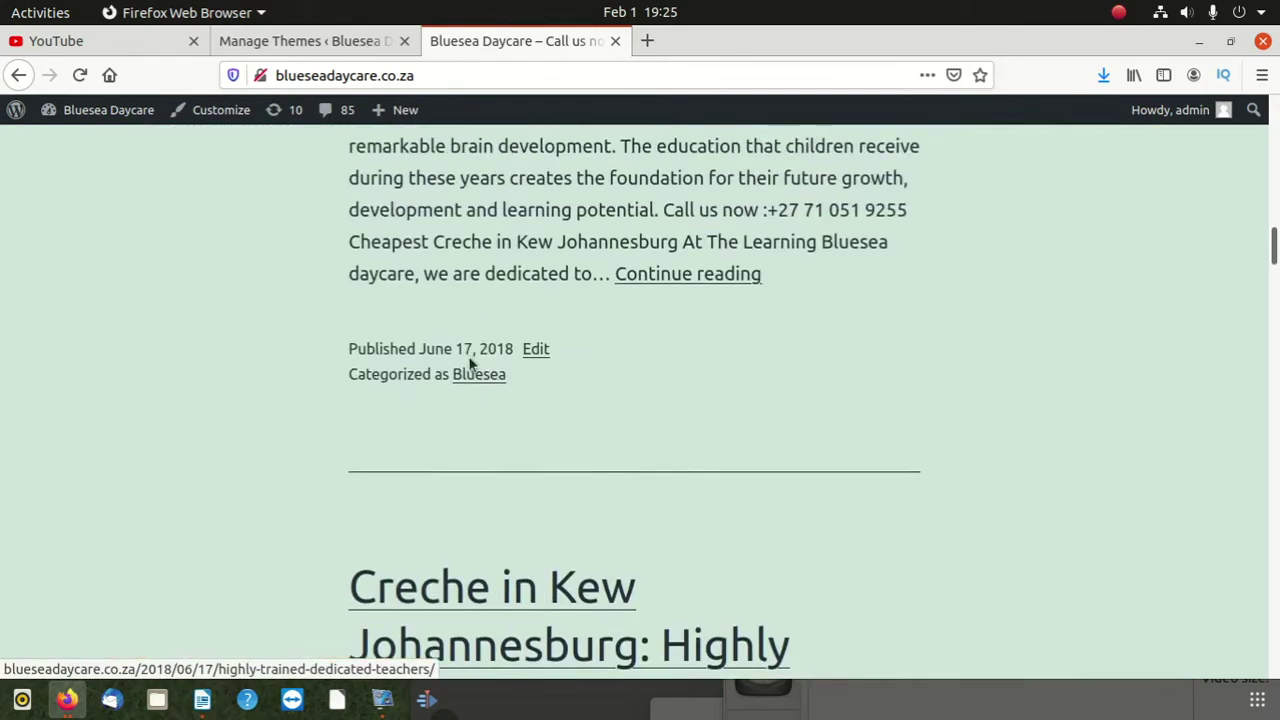
pyautogui.scroll(10, 474, 365)
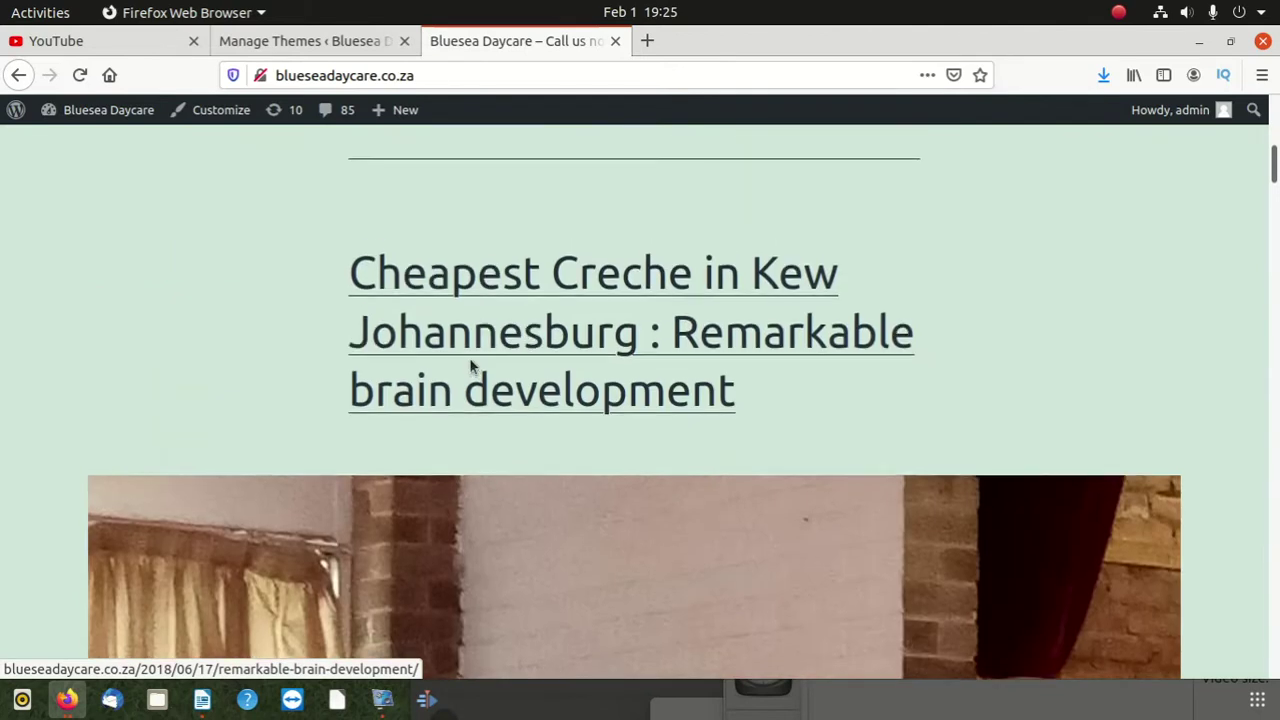
# Open the 'Cheapest Creche in Kew Johannesburg' post, read through it, and return to the top.
pyautogui.click(566, 540)
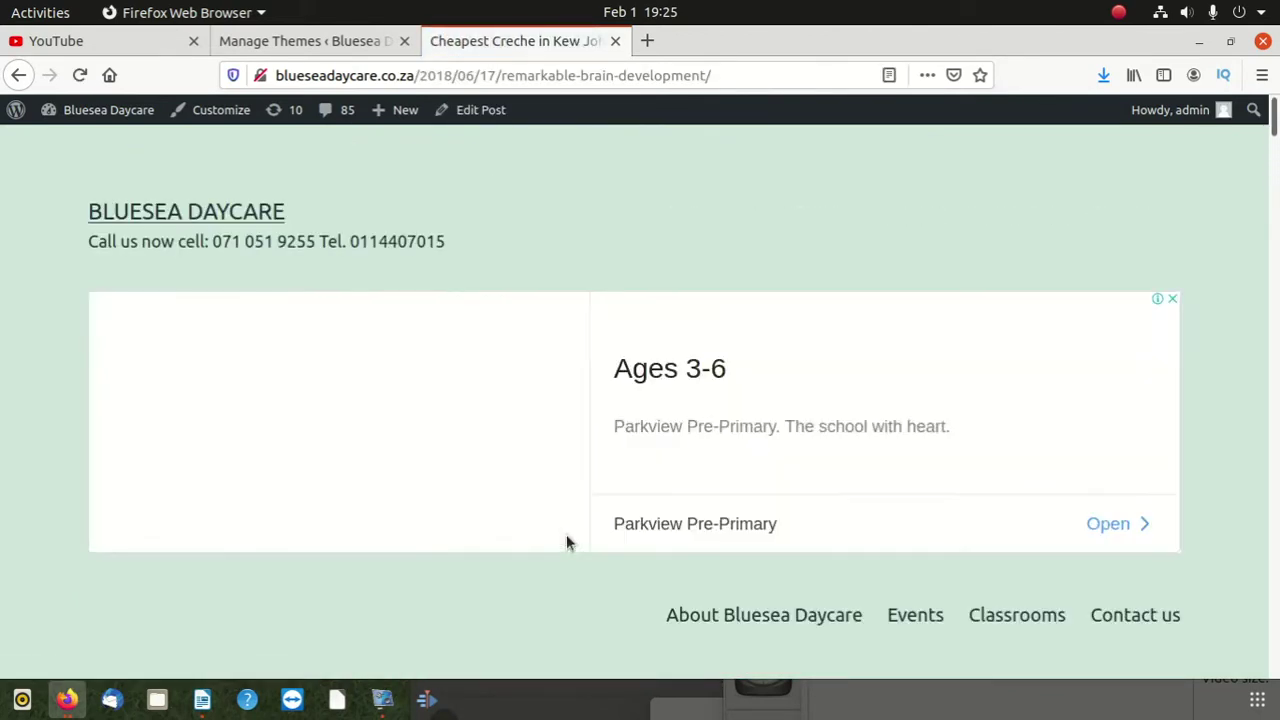
pyautogui.scroll(-6, 570, 541)
pyautogui.scroll(6, 570, 541)
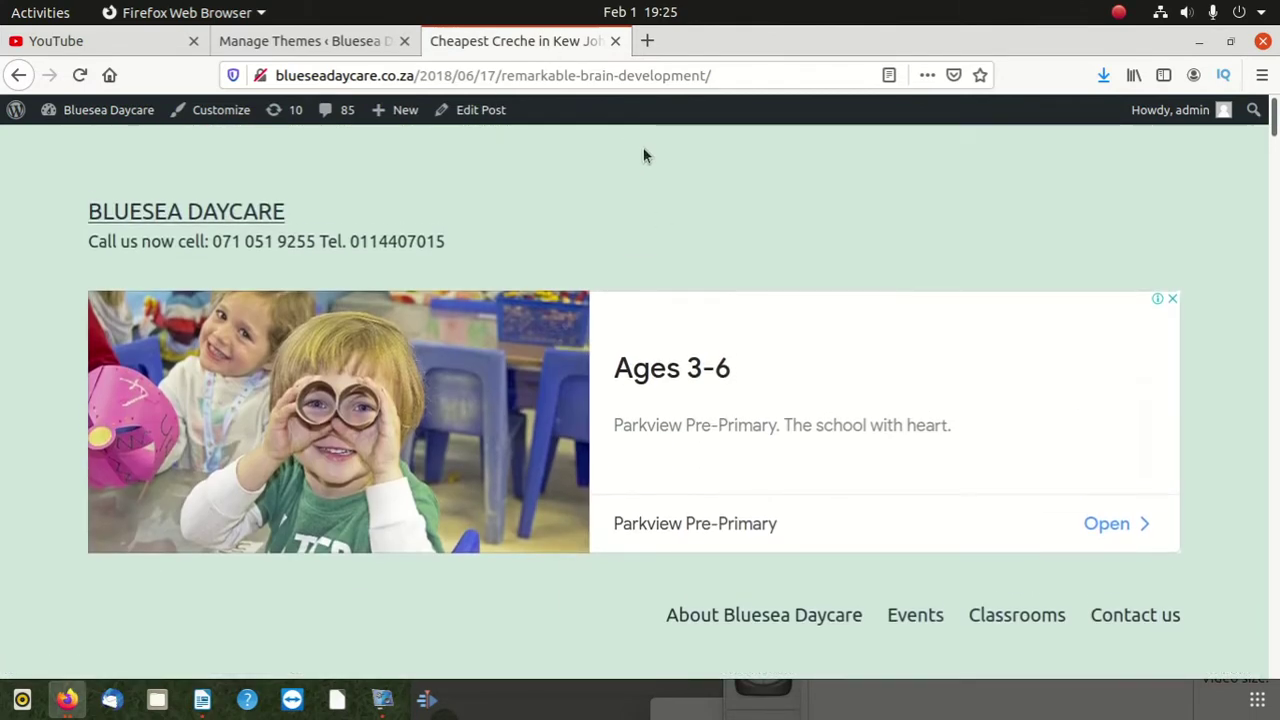
pyautogui.scroll(-10, 766, 280)
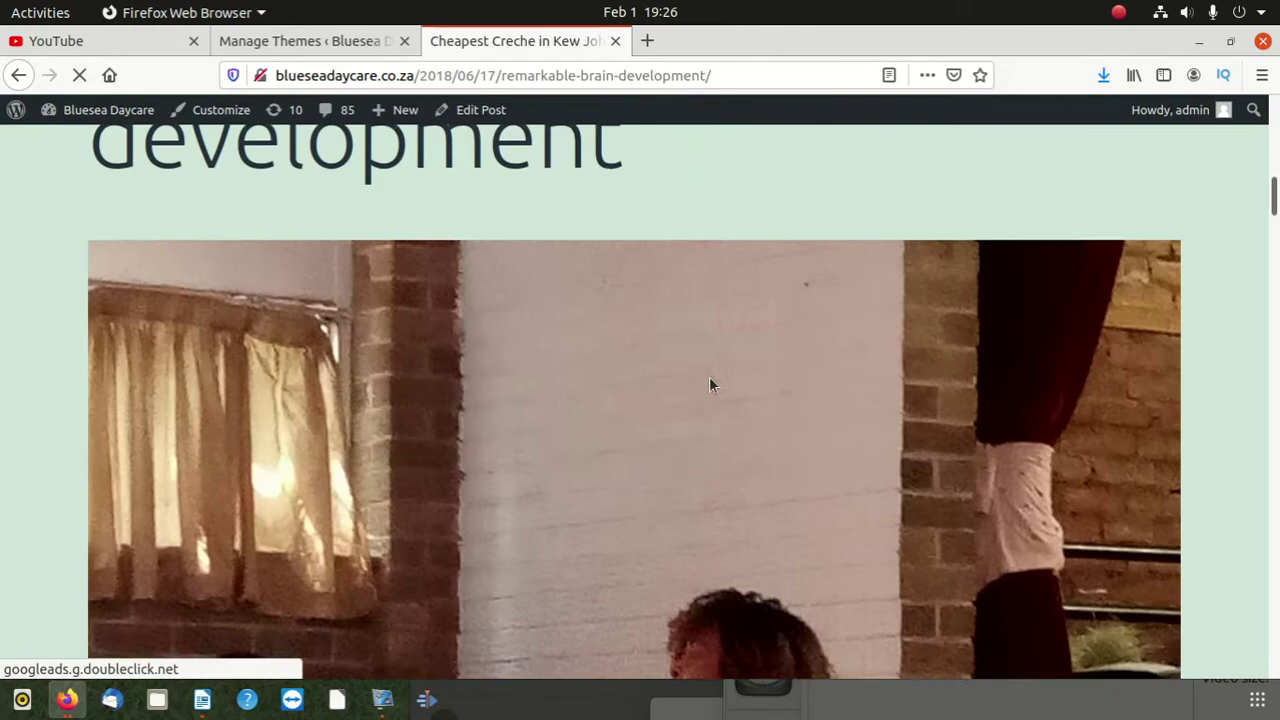
pyautogui.scroll(-15, 709, 379)
pyautogui.scroll(-15, 709, 376)
pyautogui.scroll(-20, 709, 384)
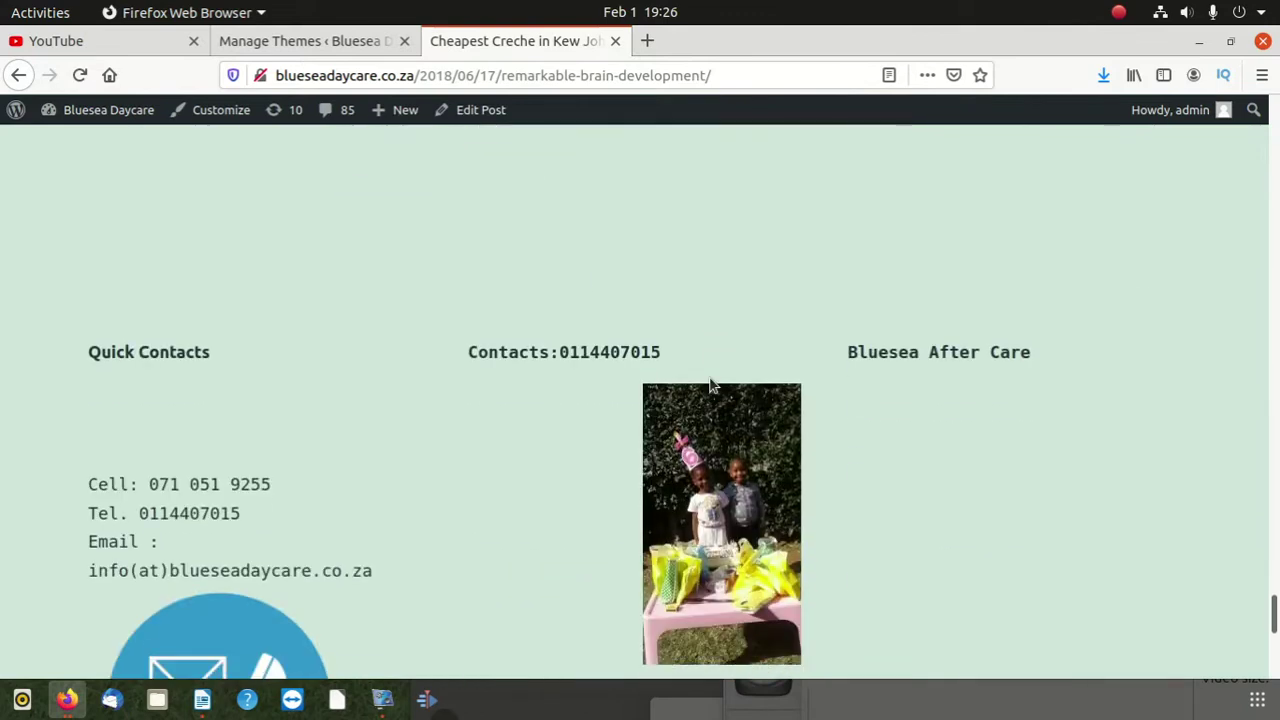
pyautogui.scroll(-10, 711, 384)
pyautogui.scroll(5, 740, 520)
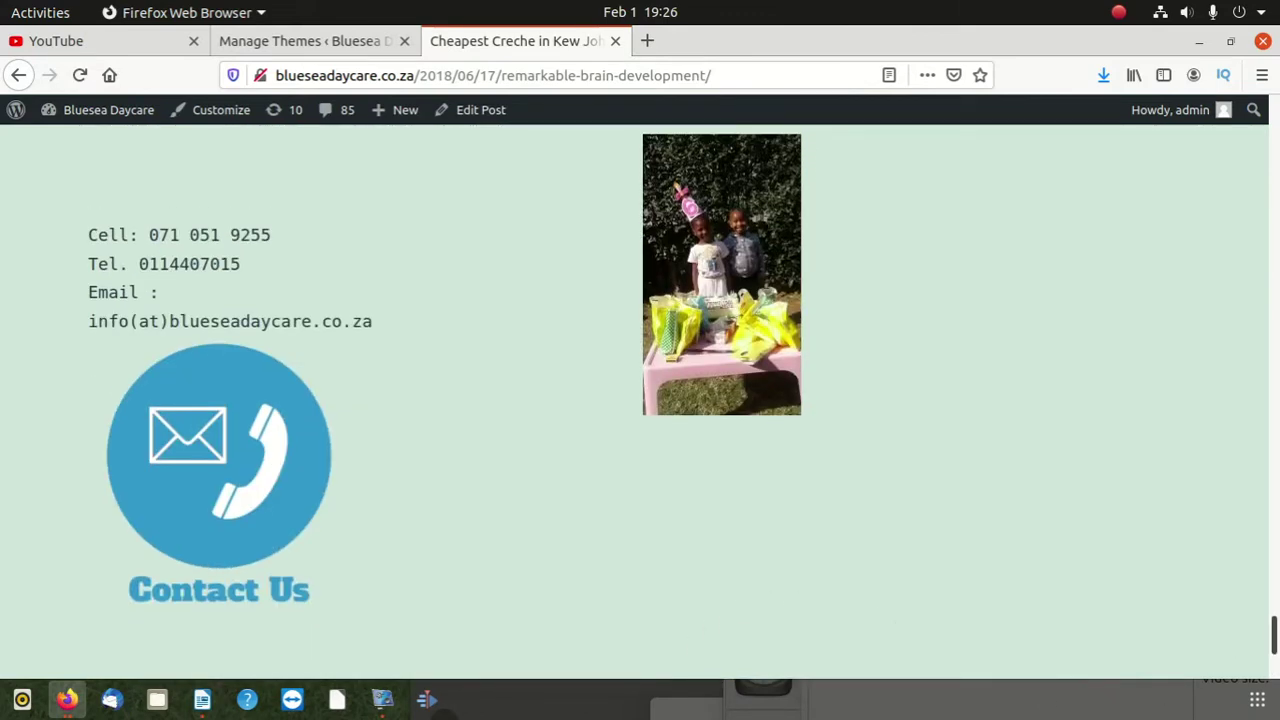
pyautogui.moveTo(1275, 632); pyautogui.dragTo(1138, 22)
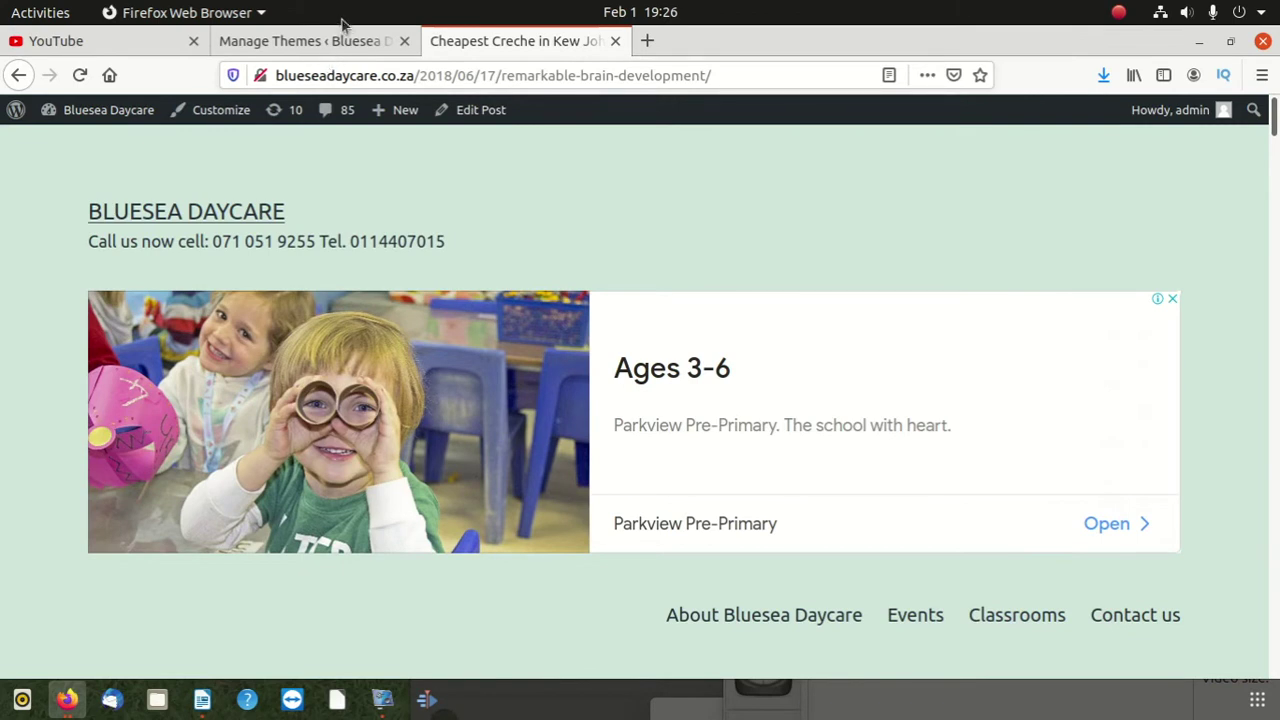
# On the themes page, view and then close the Twenty Twenty-One theme details.
pyautogui.click(300, 41)
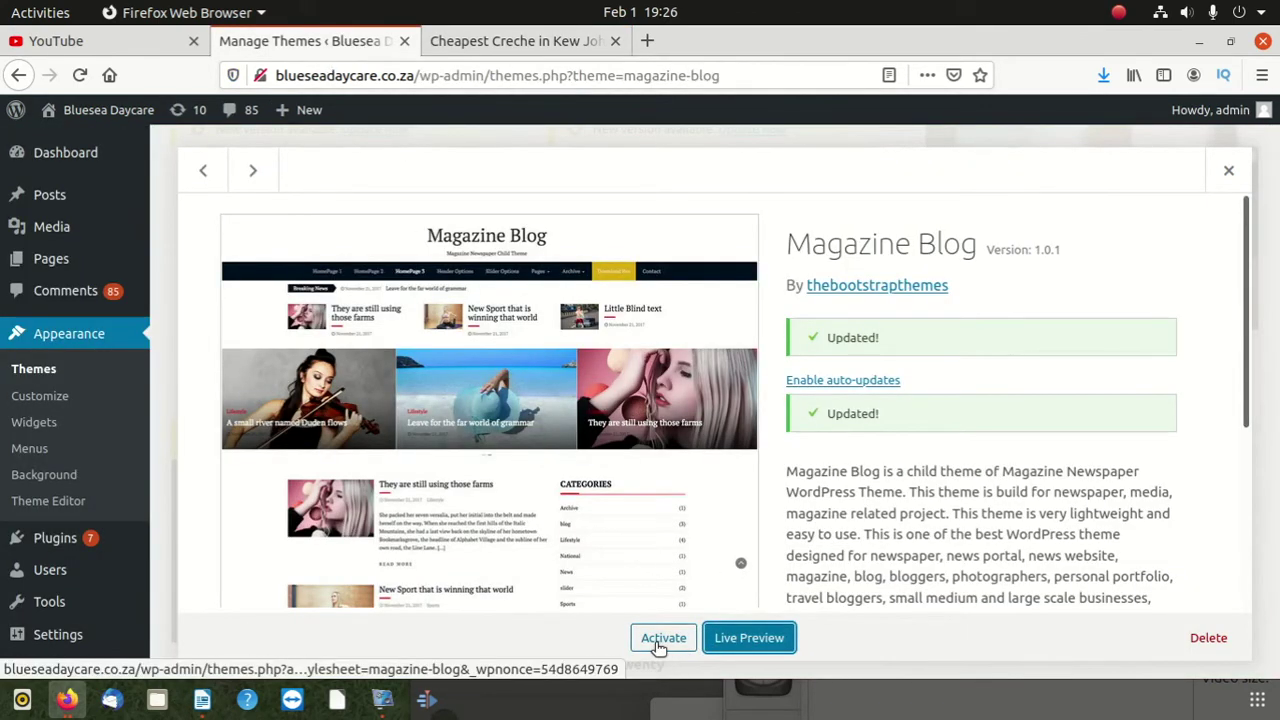
pyautogui.click(202, 169)
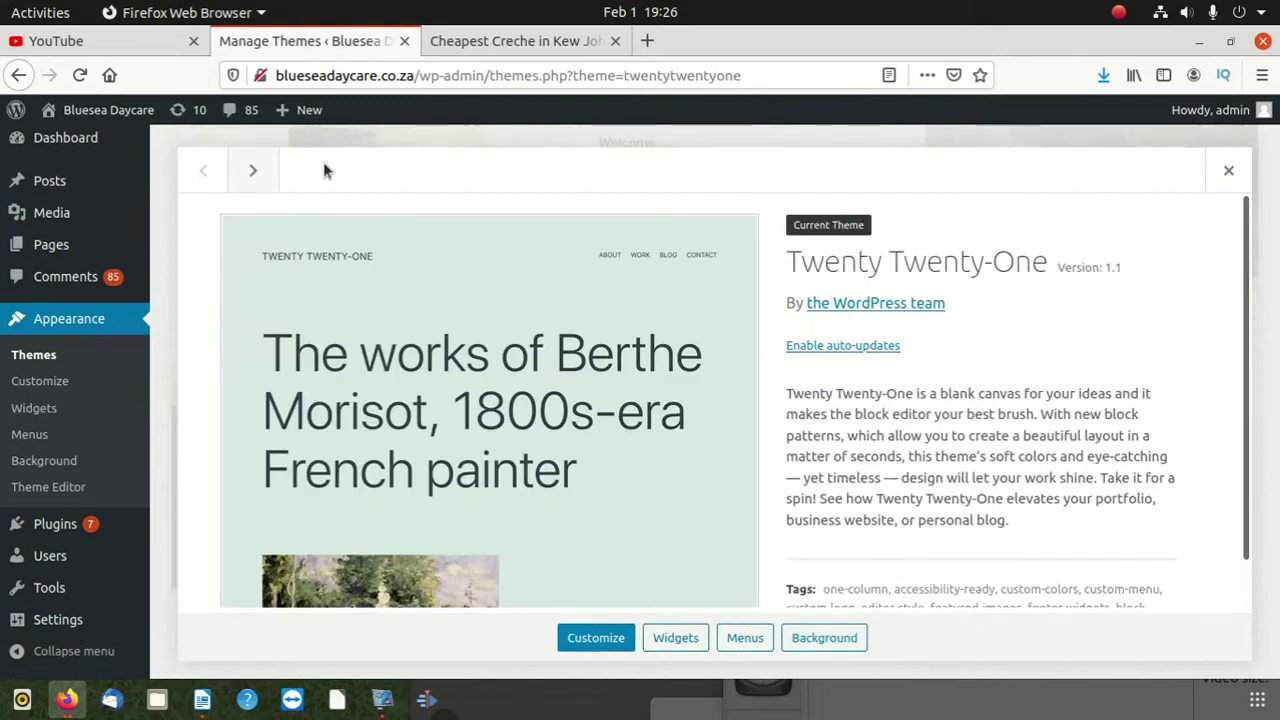
pyautogui.scroll(-1, 727, 575)
pyautogui.scroll(1, 727, 575)
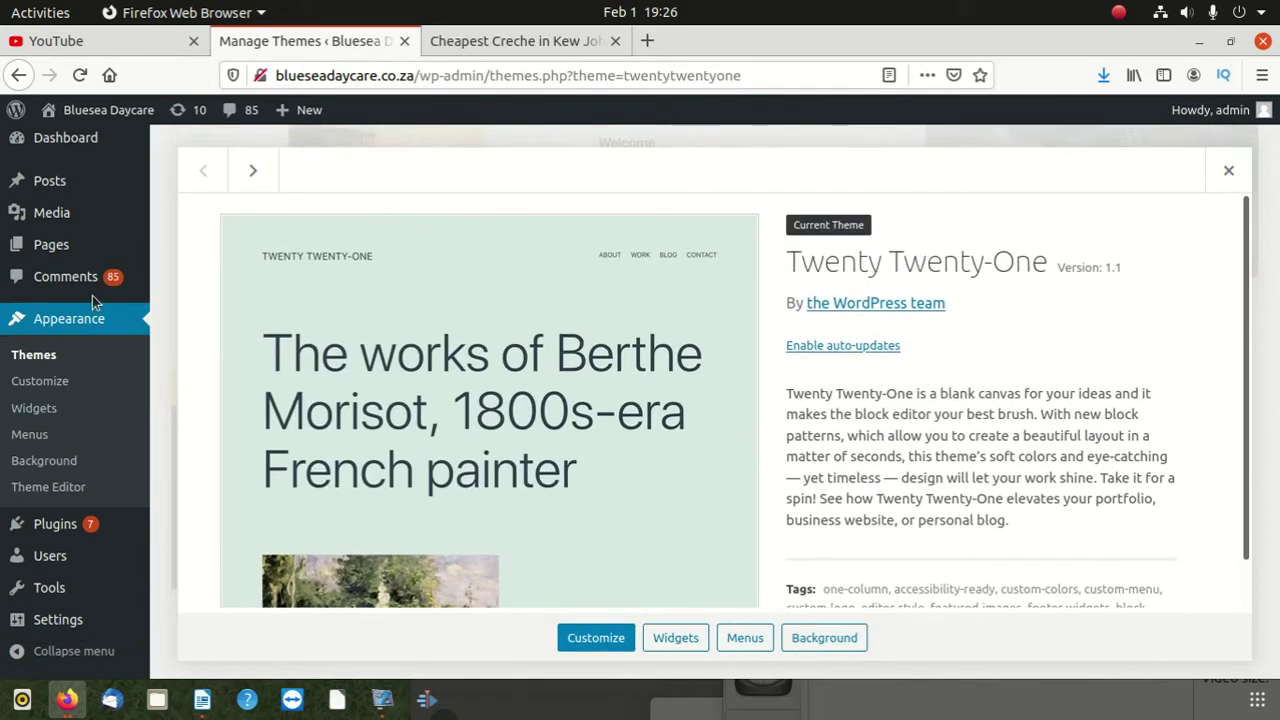
pyautogui.click(55, 355)
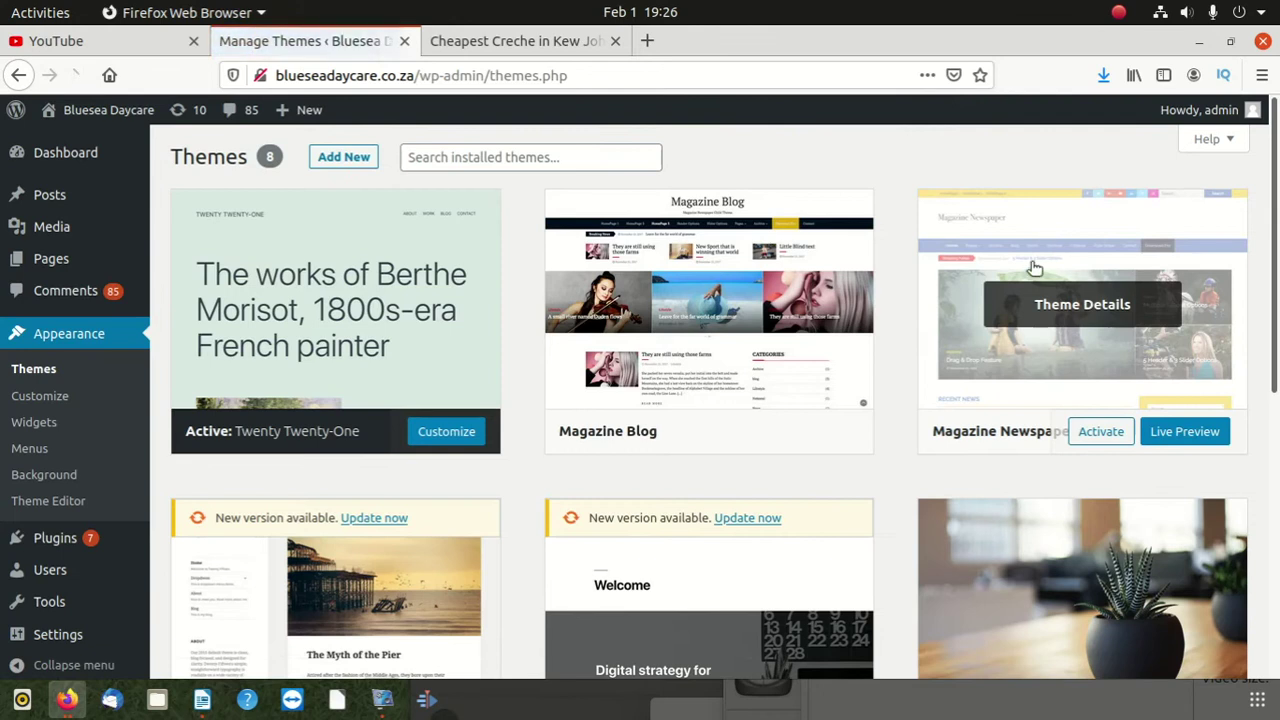
# Activate the Magazine Newspaper theme and check the confirmation notice.
pyautogui.click(1104, 432)
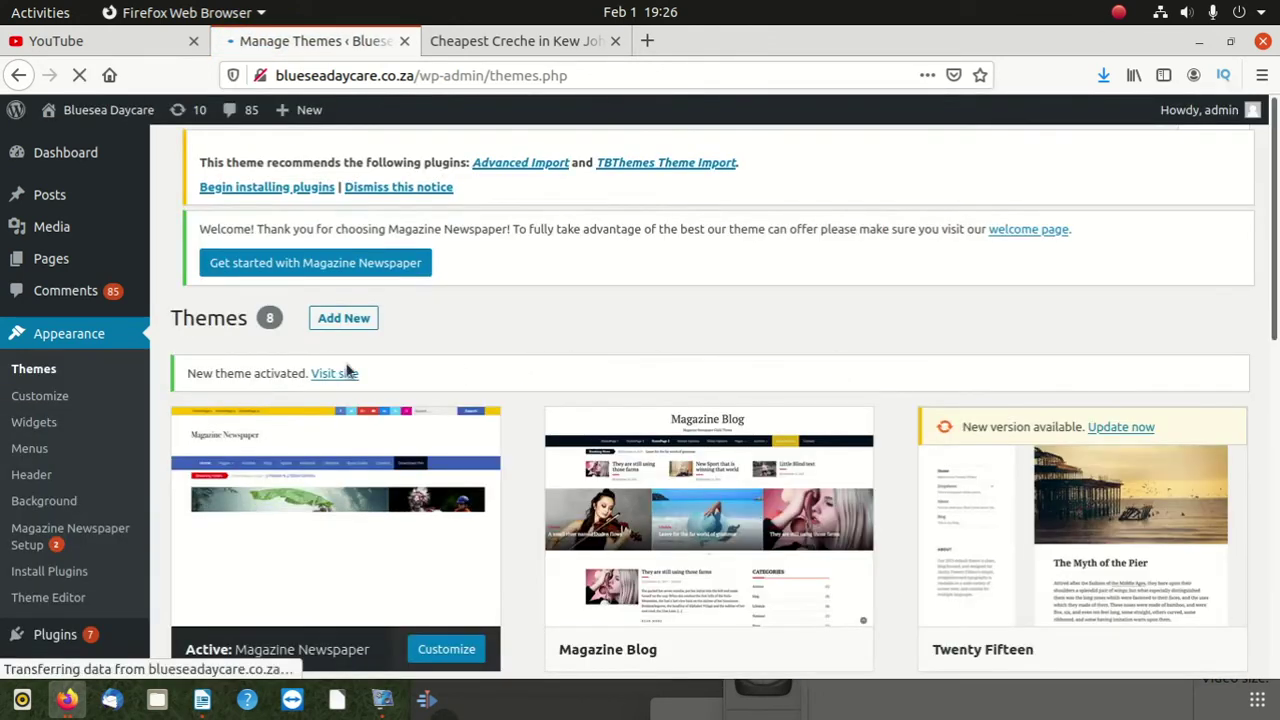
pyautogui.scroll(-5, 400, 409)
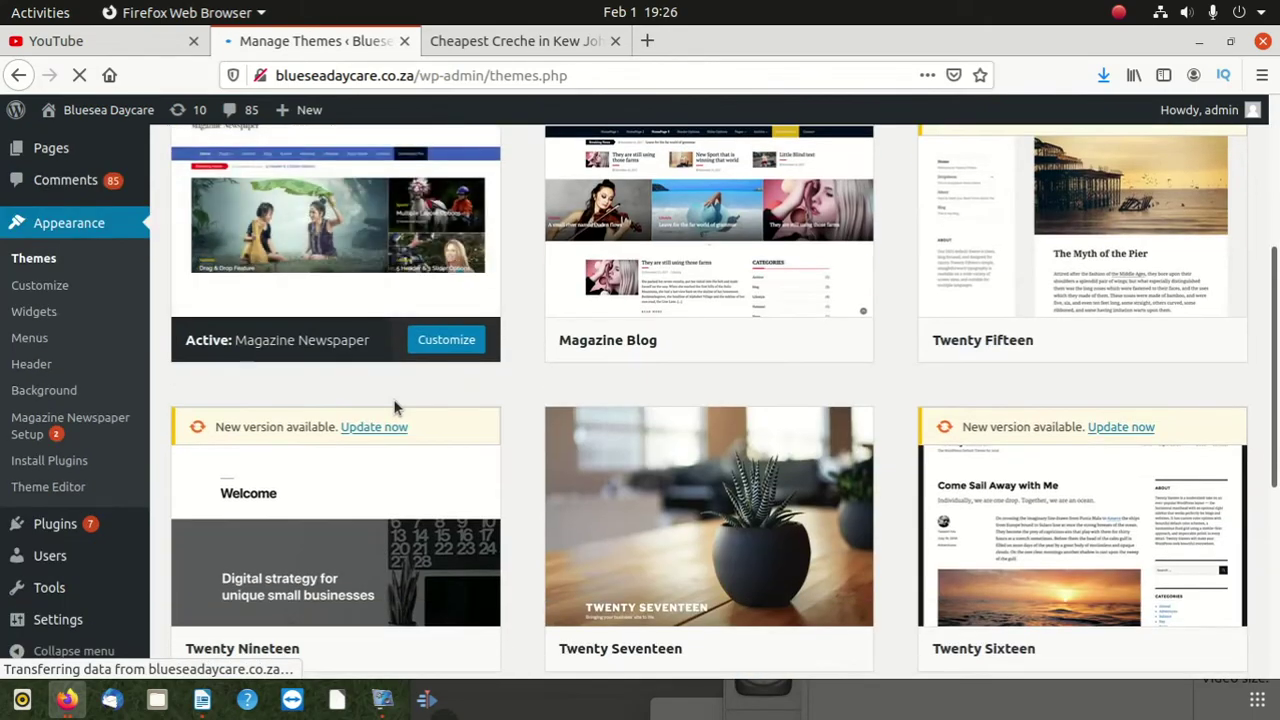
pyautogui.scroll(4, 410, 395)
pyautogui.scroll(-2, 422, 383)
pyautogui.scroll(2, 486, 374)
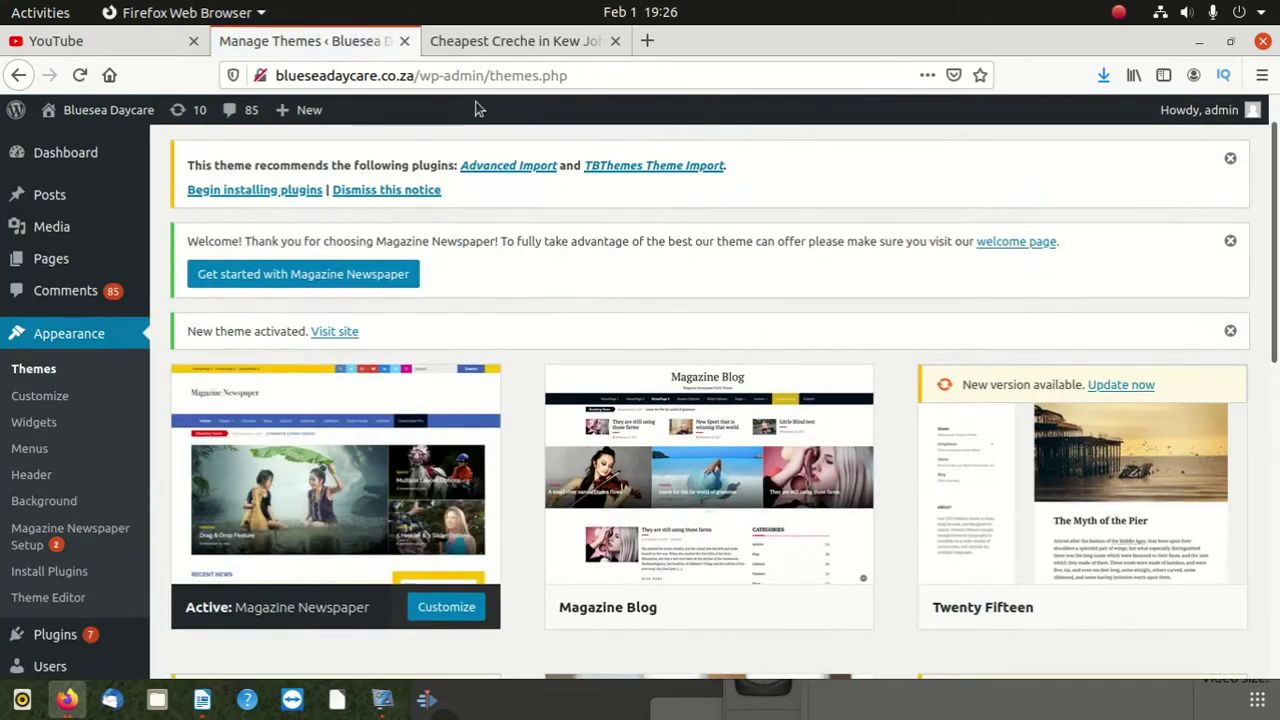
# Reload the post page in the site tab to see it under Magazine Newspaper.
pyautogui.click(484, 44)
pyautogui.click(484, 63)
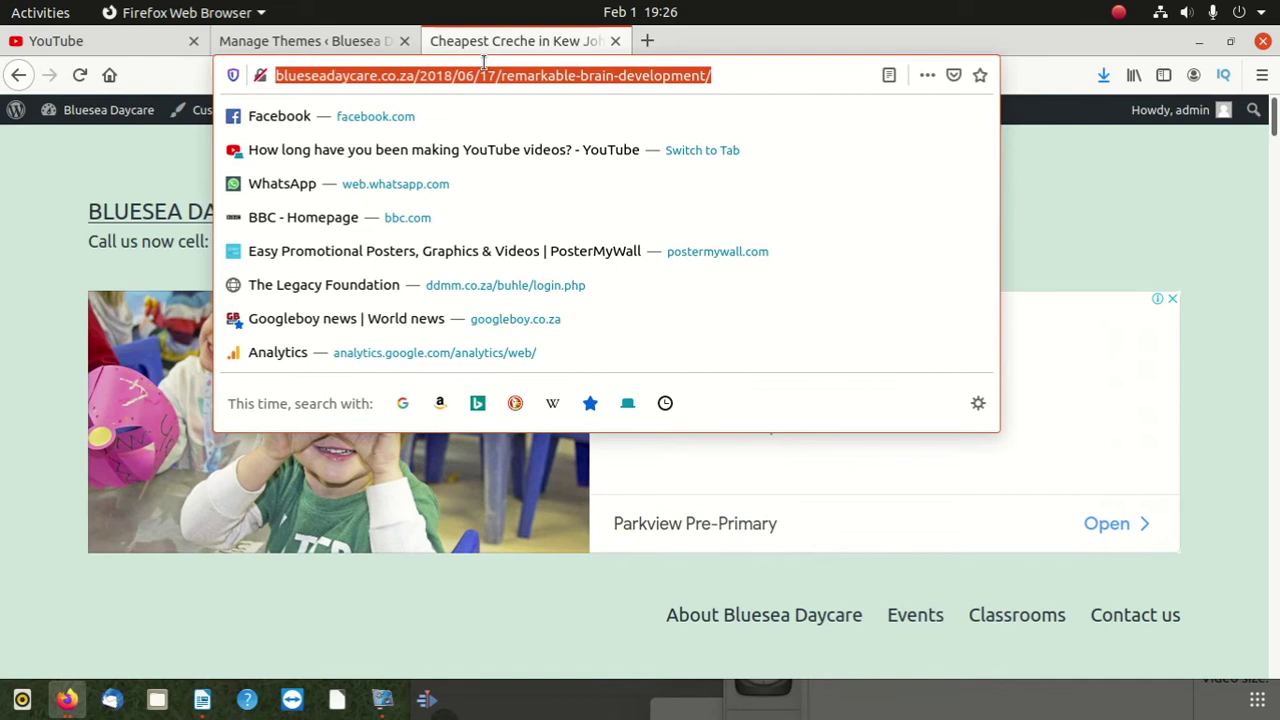
pyautogui.press('Return')
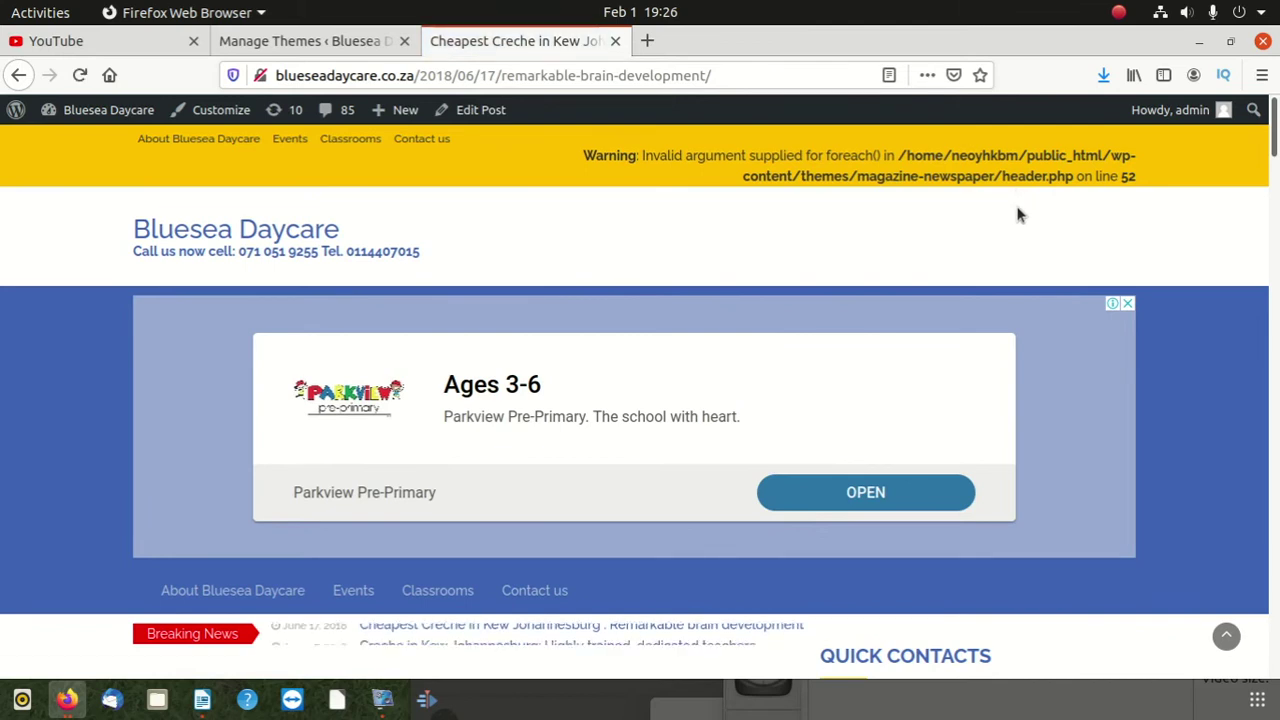
# Back on the themes page, reactivate Twenty Twenty-One, then return to the site tab.
pyautogui.click(270, 33)
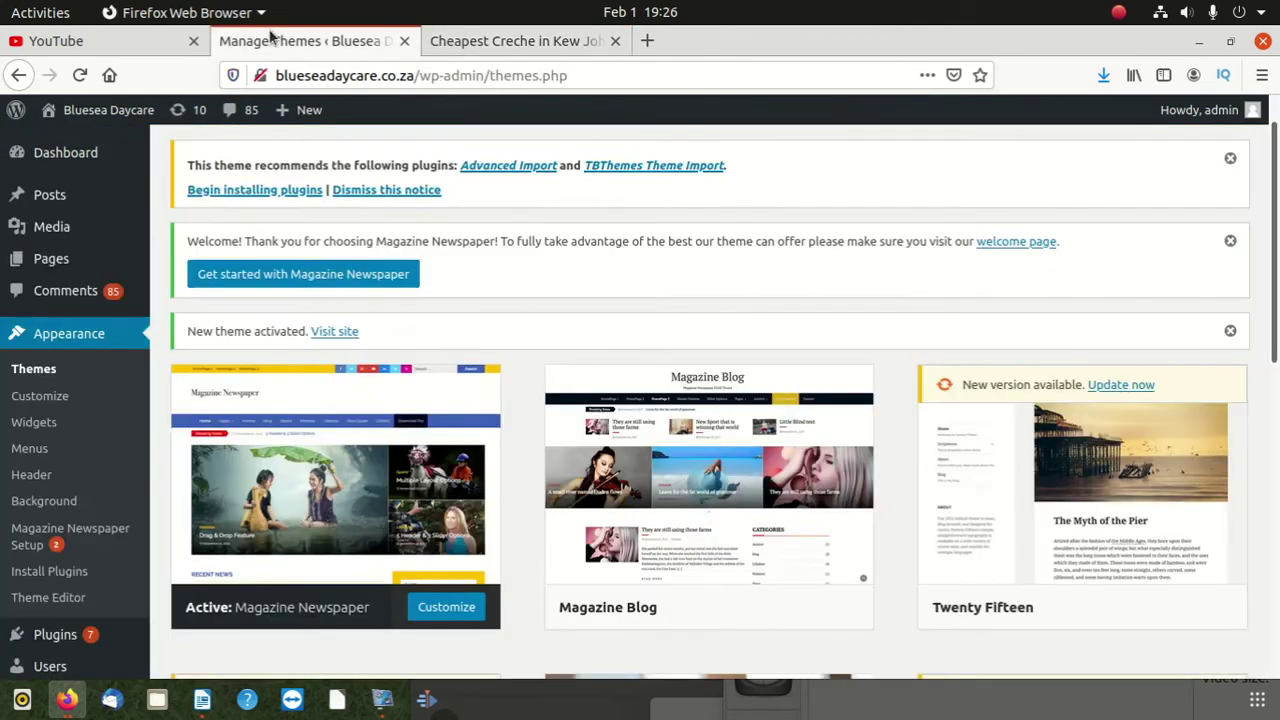
pyautogui.scroll(-4, 341, 258)
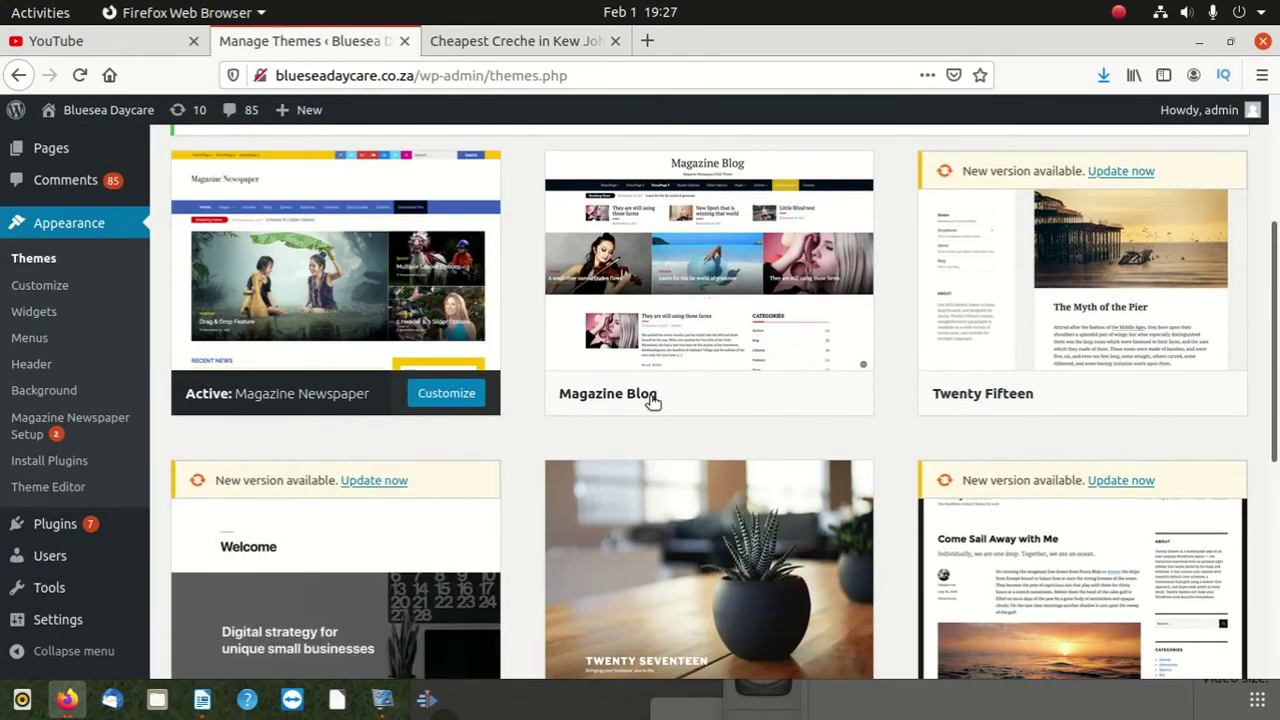
pyautogui.scroll(-4, 620, 529)
pyautogui.scroll(-4, 671, 494)
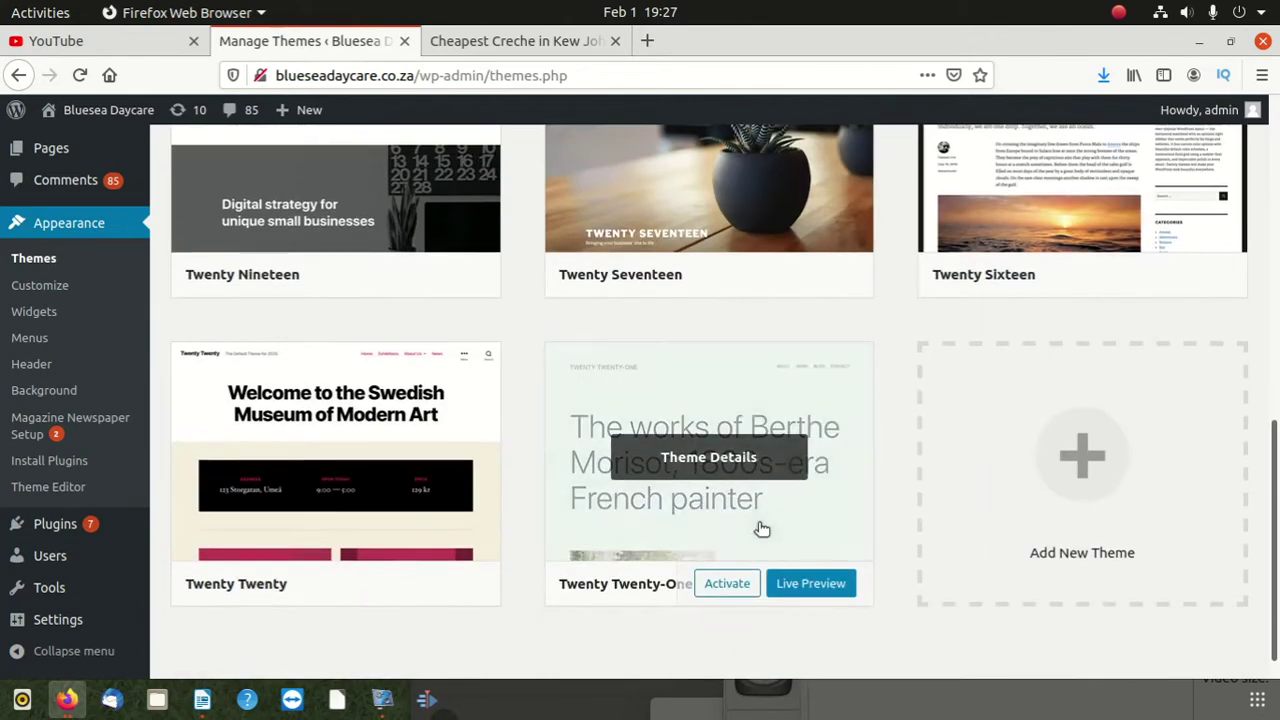
pyautogui.moveTo(749, 583)
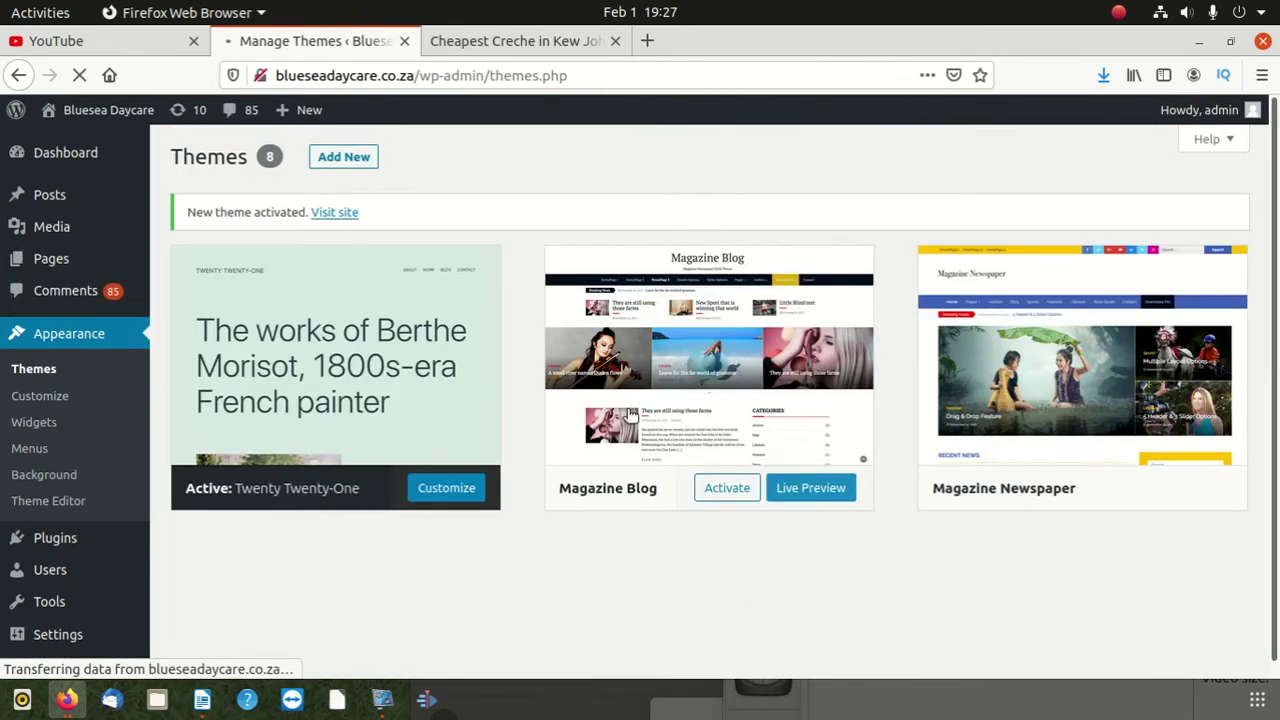
pyautogui.click(573, 45)
# Reload the site under Twenty Twenty-One and scroll through the home page.
pyautogui.click(473, 70)
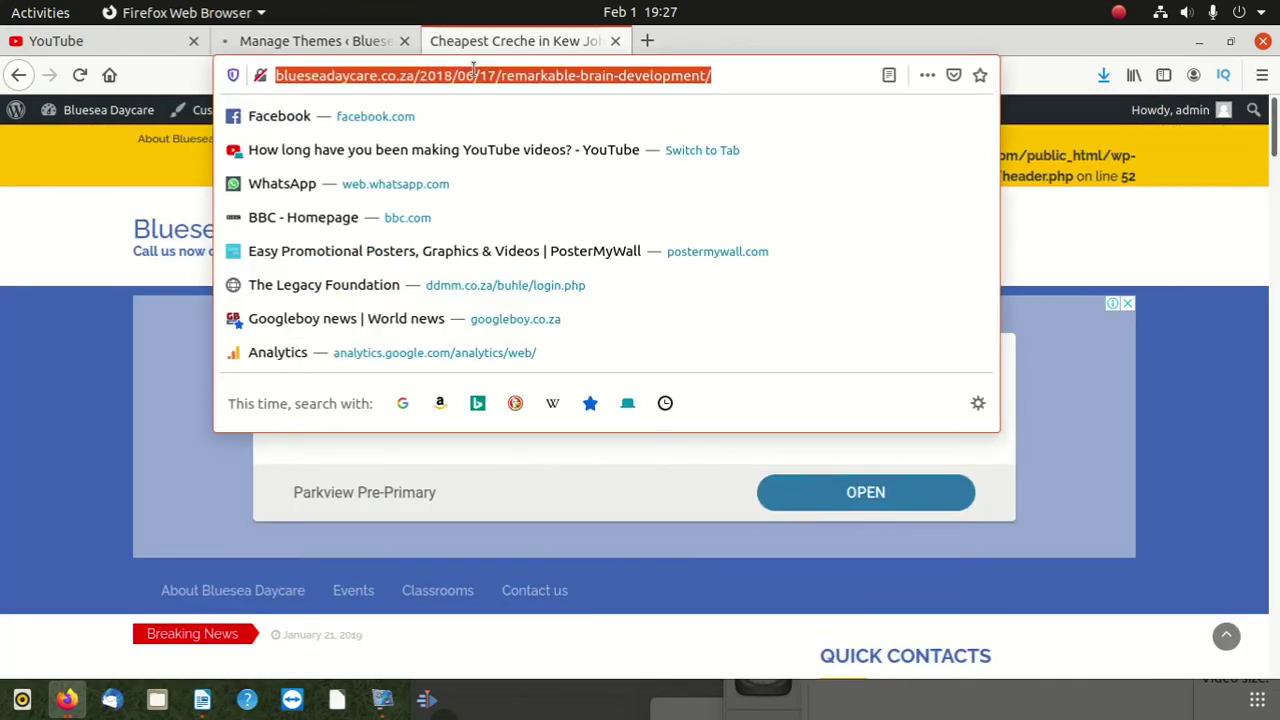
pyautogui.click(1122, 257)
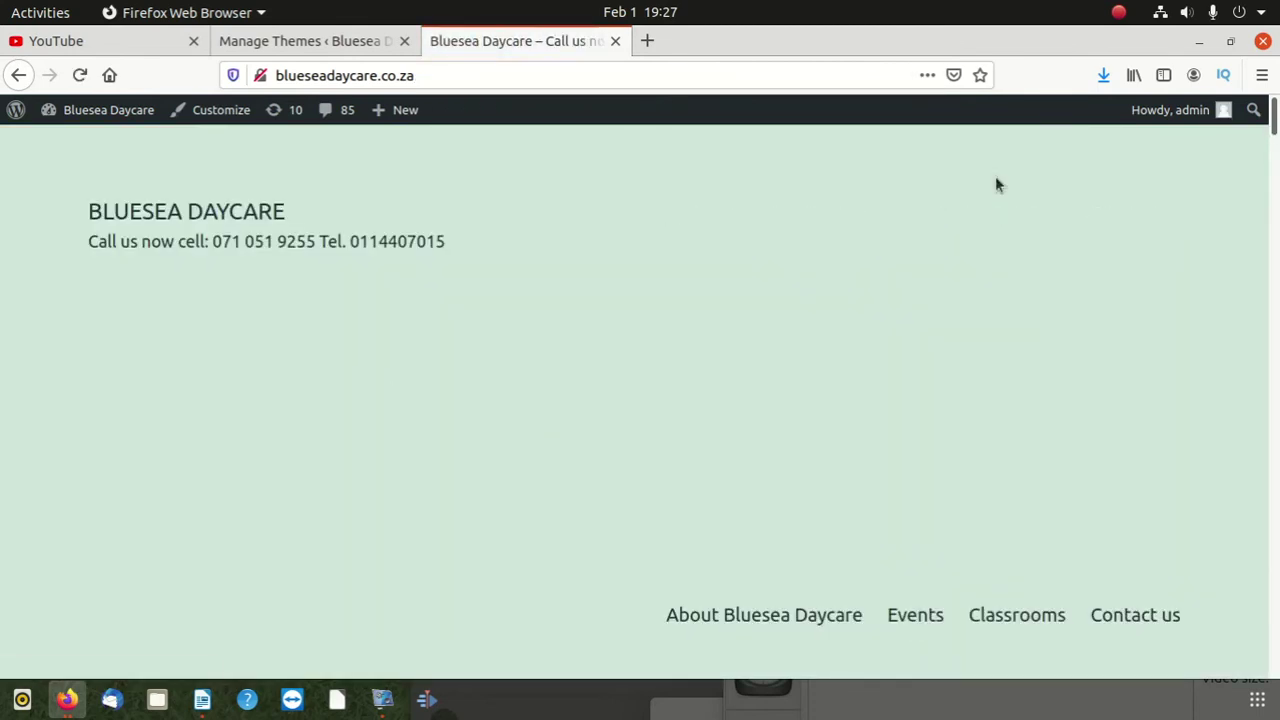
pyautogui.scroll(-3, 645, 330)
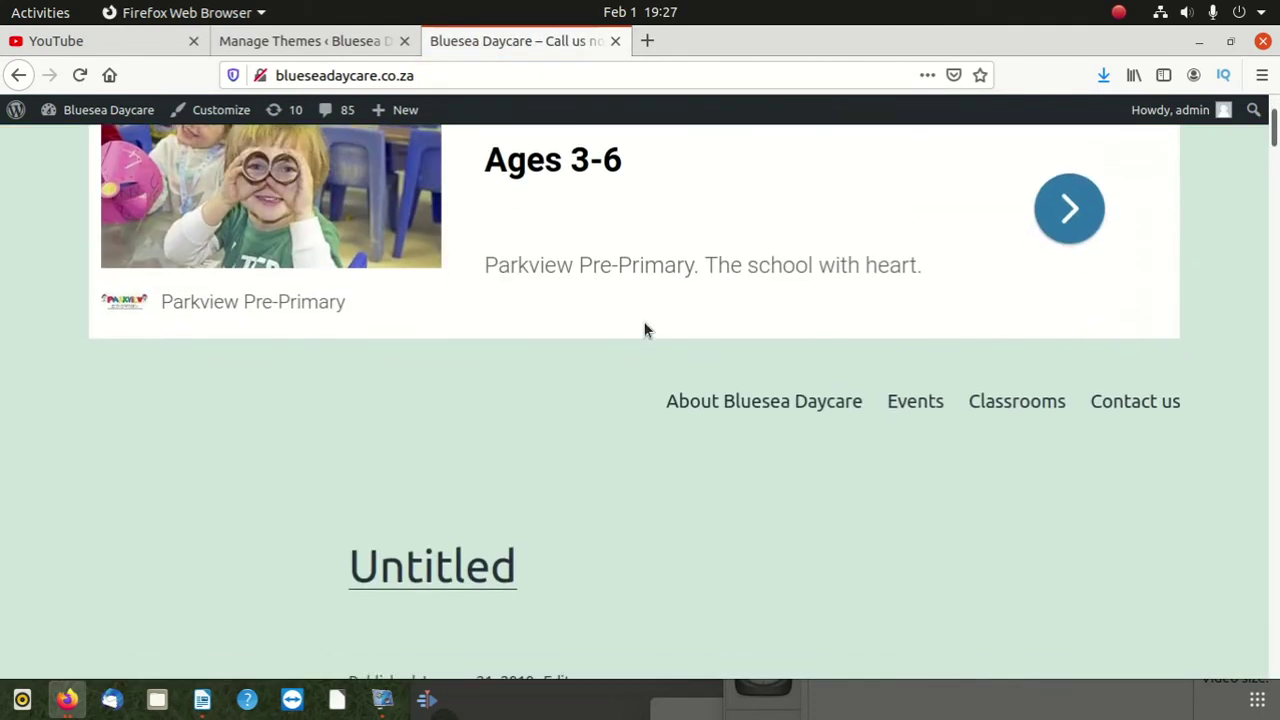
pyautogui.scroll(-10, 645, 330)
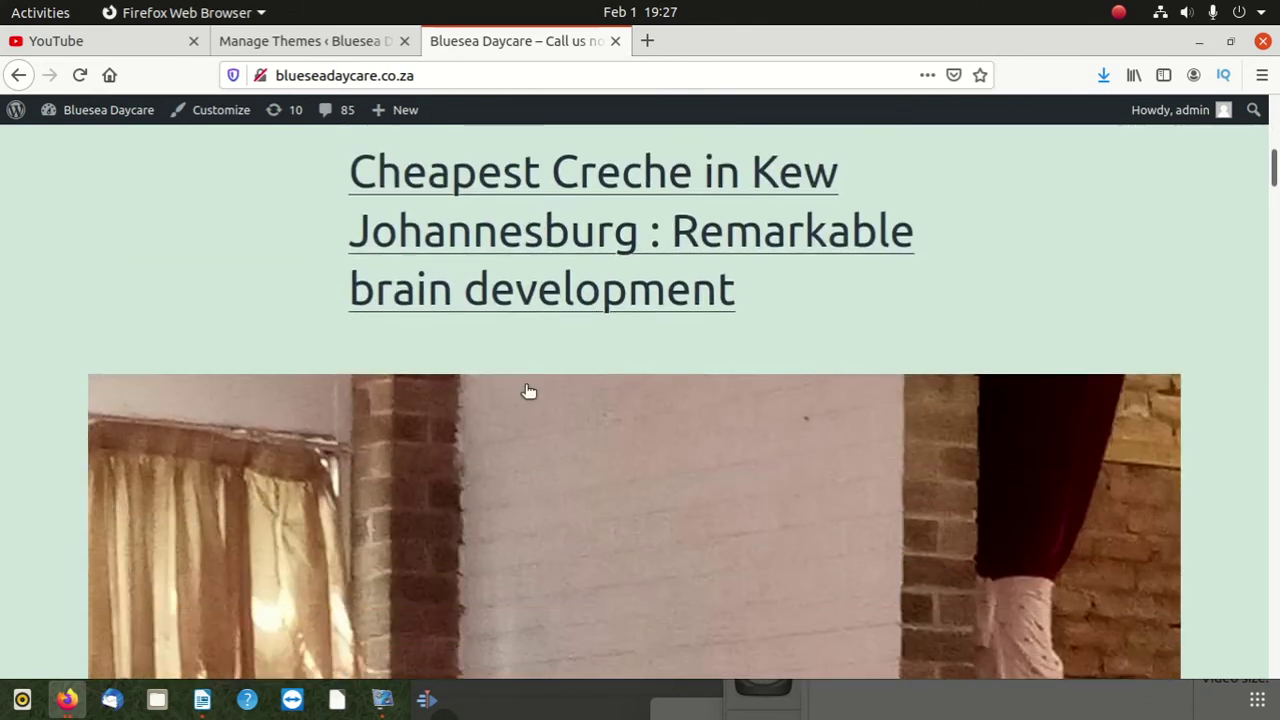
pyautogui.scroll(-12, 529, 391)
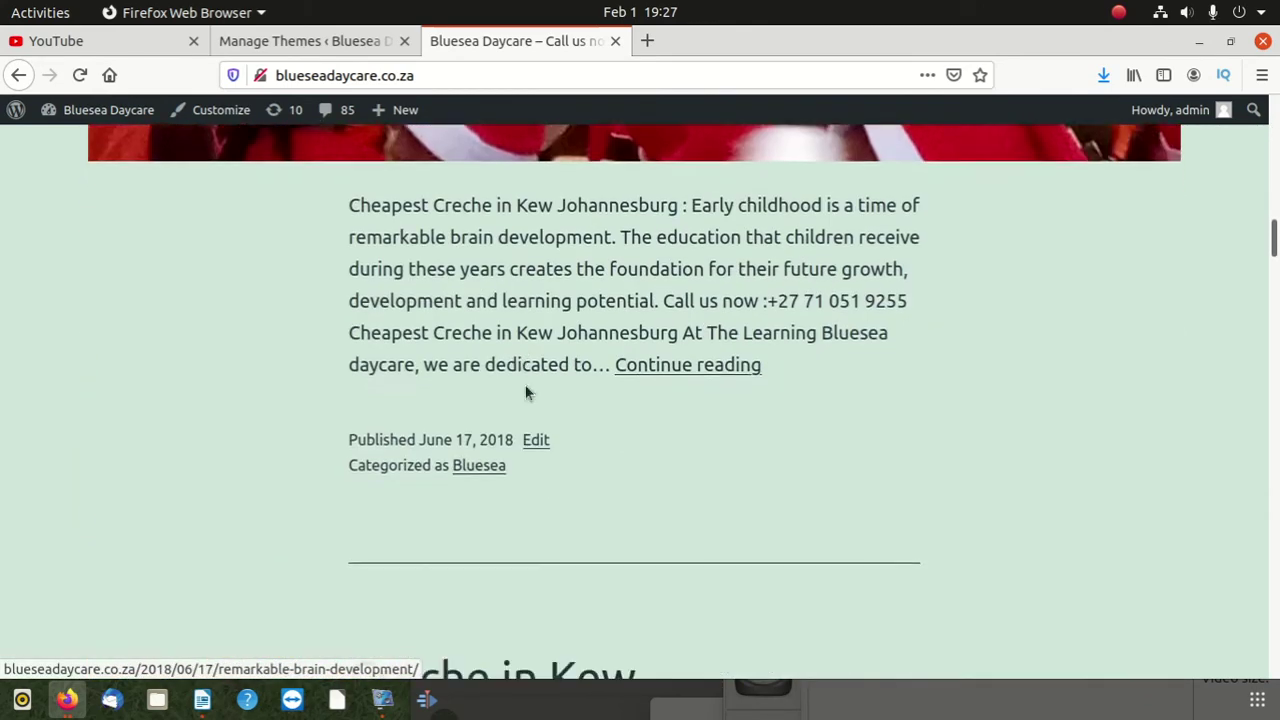
pyautogui.scroll(-14, 527, 392)
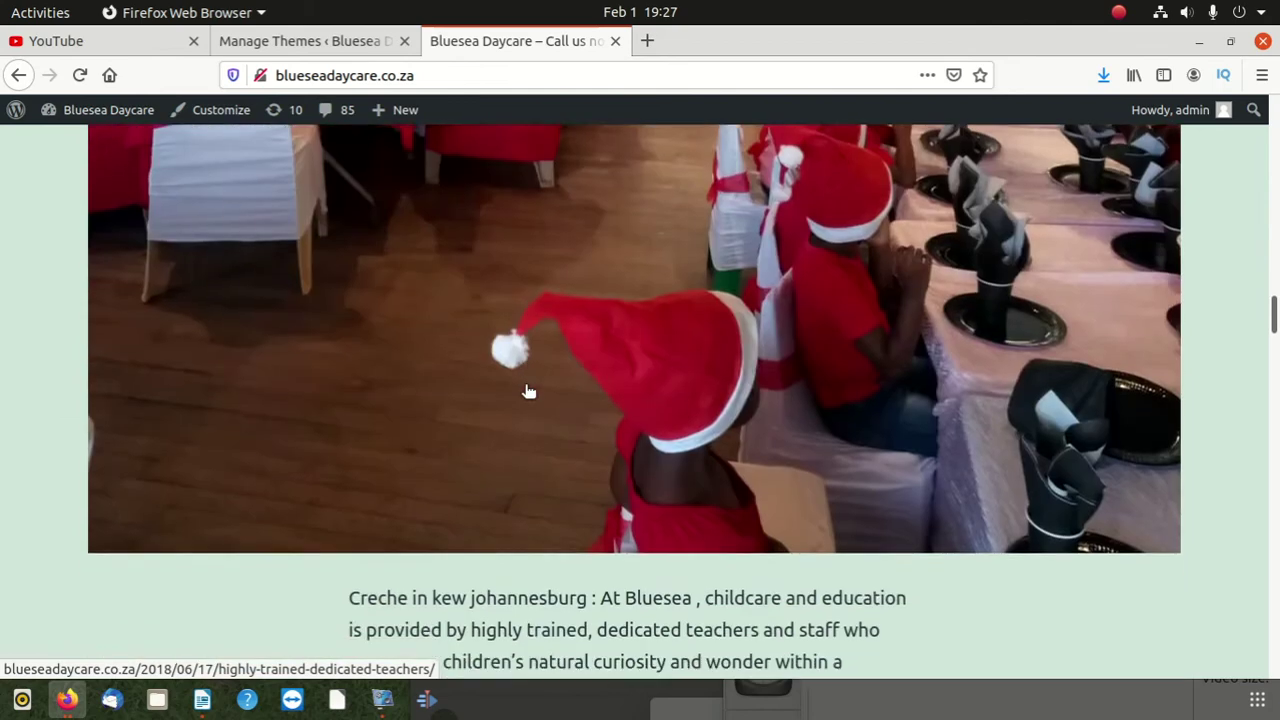
pyautogui.scroll(-12, 529, 391)
# Browse the early childhood facility post, return home, and shrink the browser window.
pyautogui.click(593, 229)
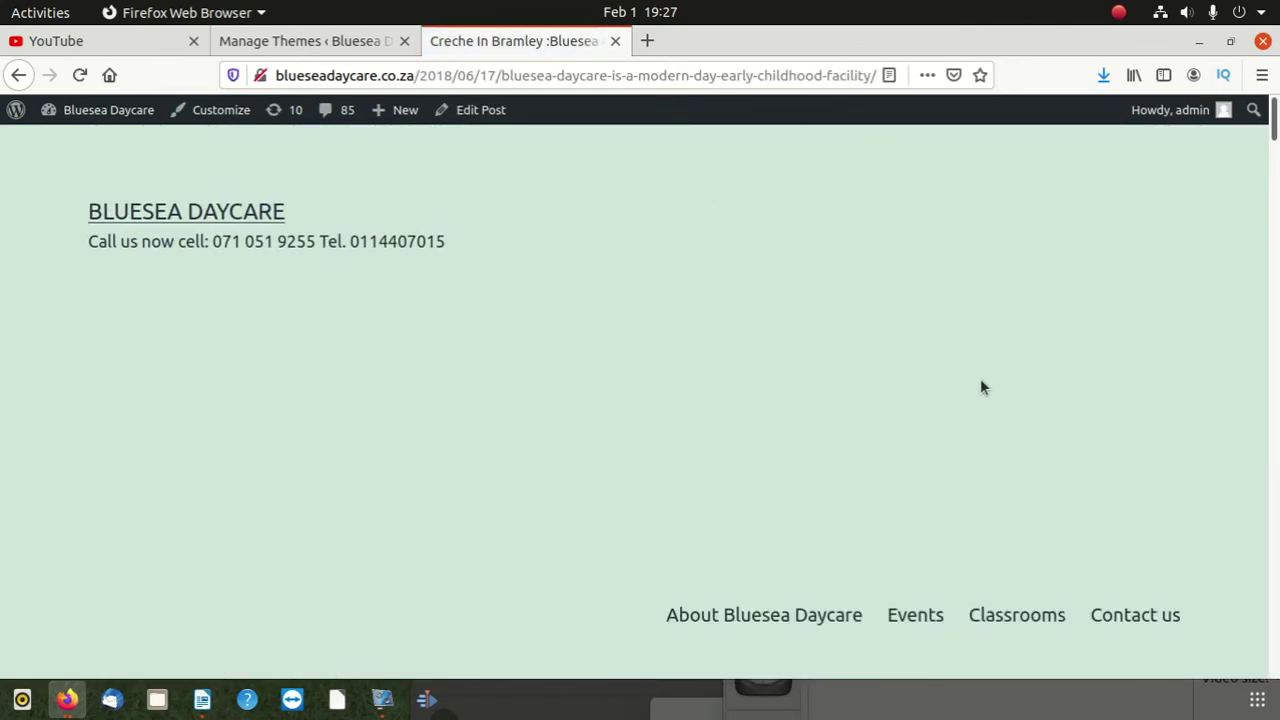
pyautogui.scroll(-10, 966, 410)
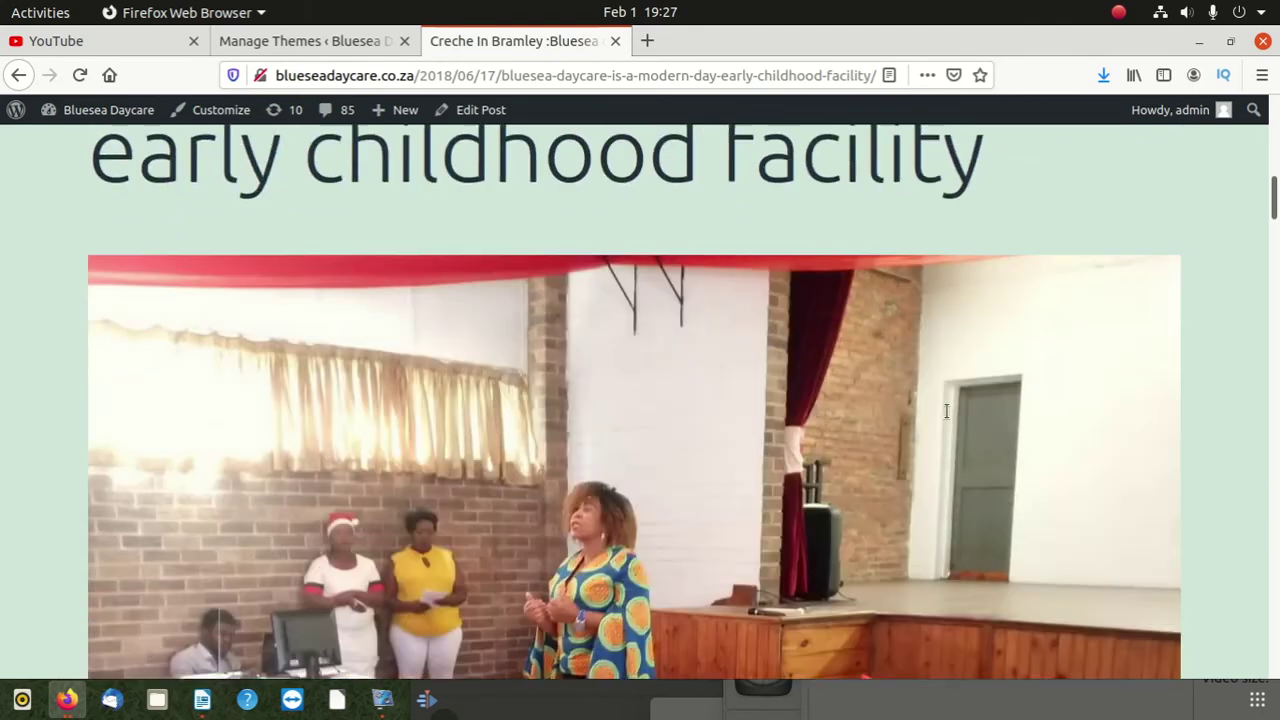
pyautogui.scroll(-15, 946, 410)
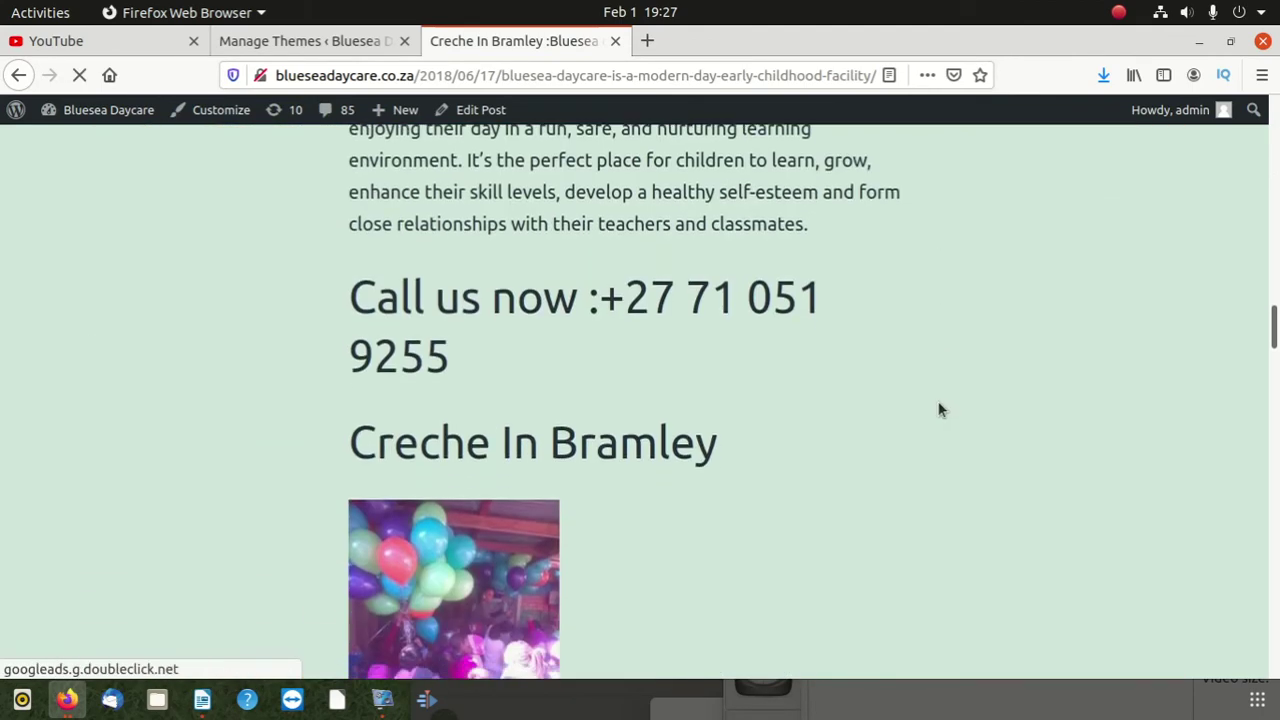
pyautogui.scroll(-12, 938, 410)
pyautogui.scroll(-12, 938, 403)
pyautogui.scroll(-12, 937, 408)
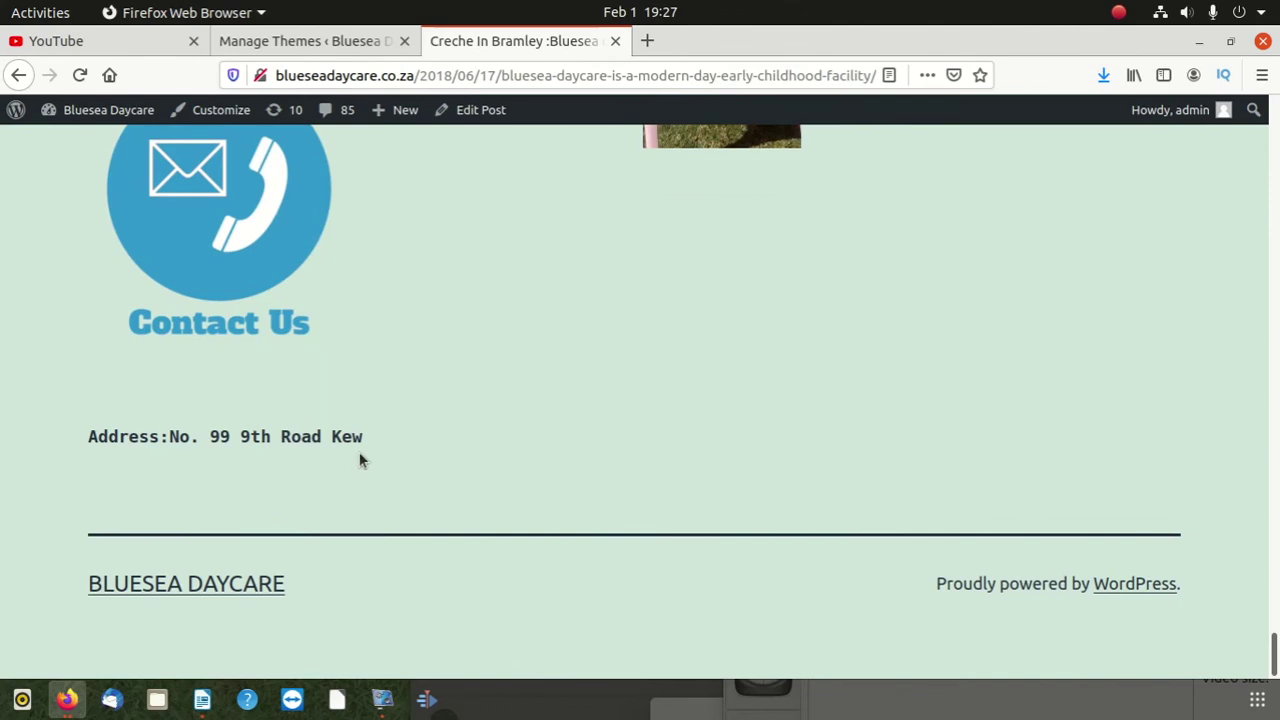
pyautogui.scroll(5, 360, 462)
pyautogui.scroll(10, 362, 452)
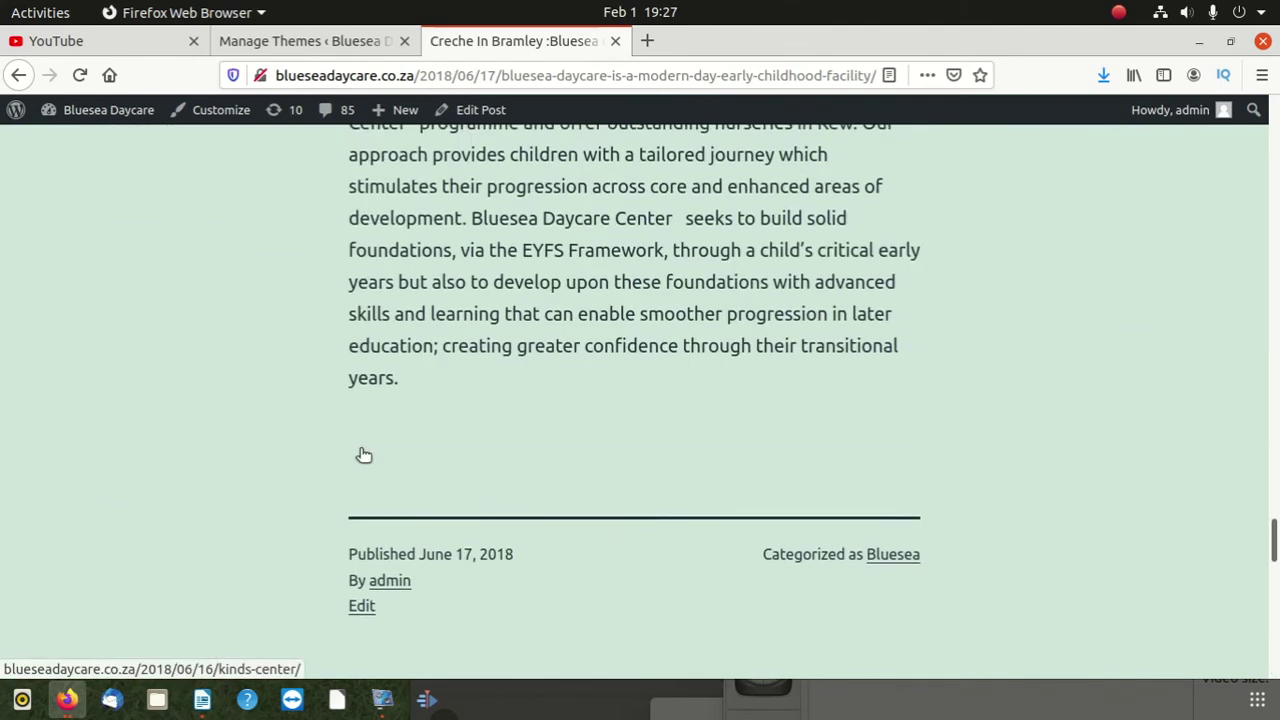
pyautogui.scroll(10, 361, 454)
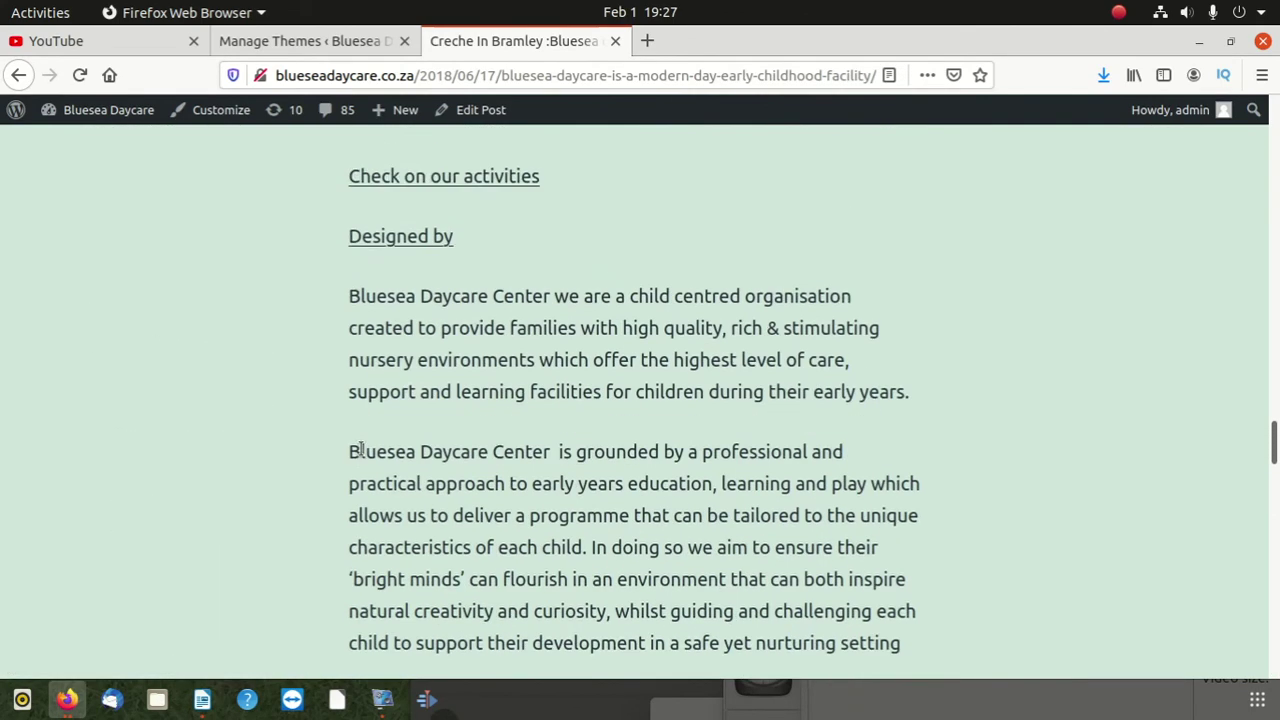
pyautogui.scroll(10, 363, 457)
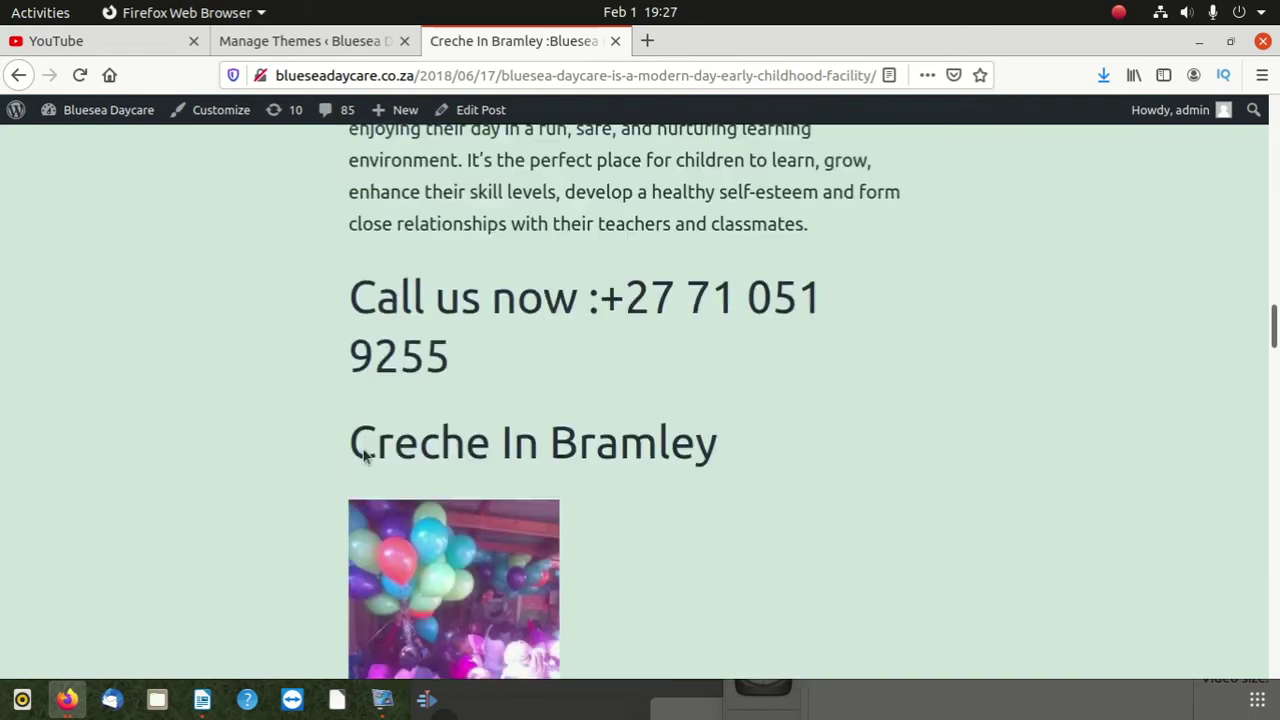
pyautogui.scroll(10, 363, 456)
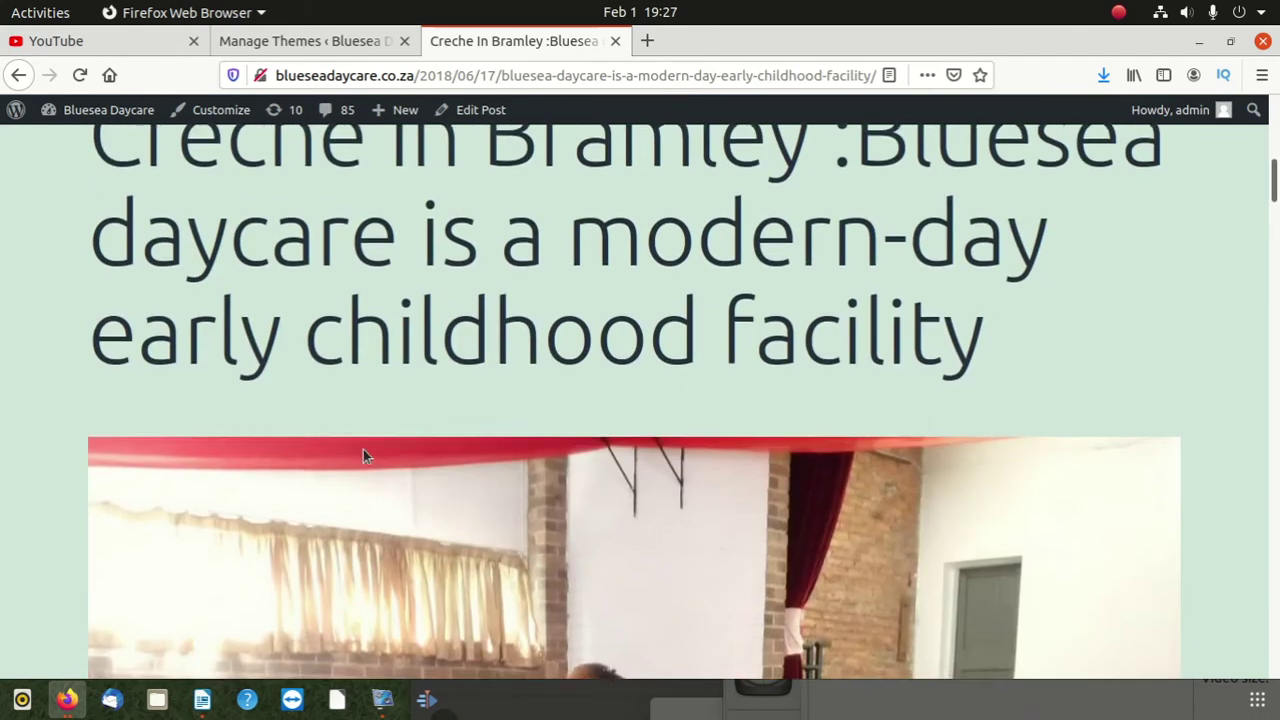
pyautogui.scroll(1, 363, 456)
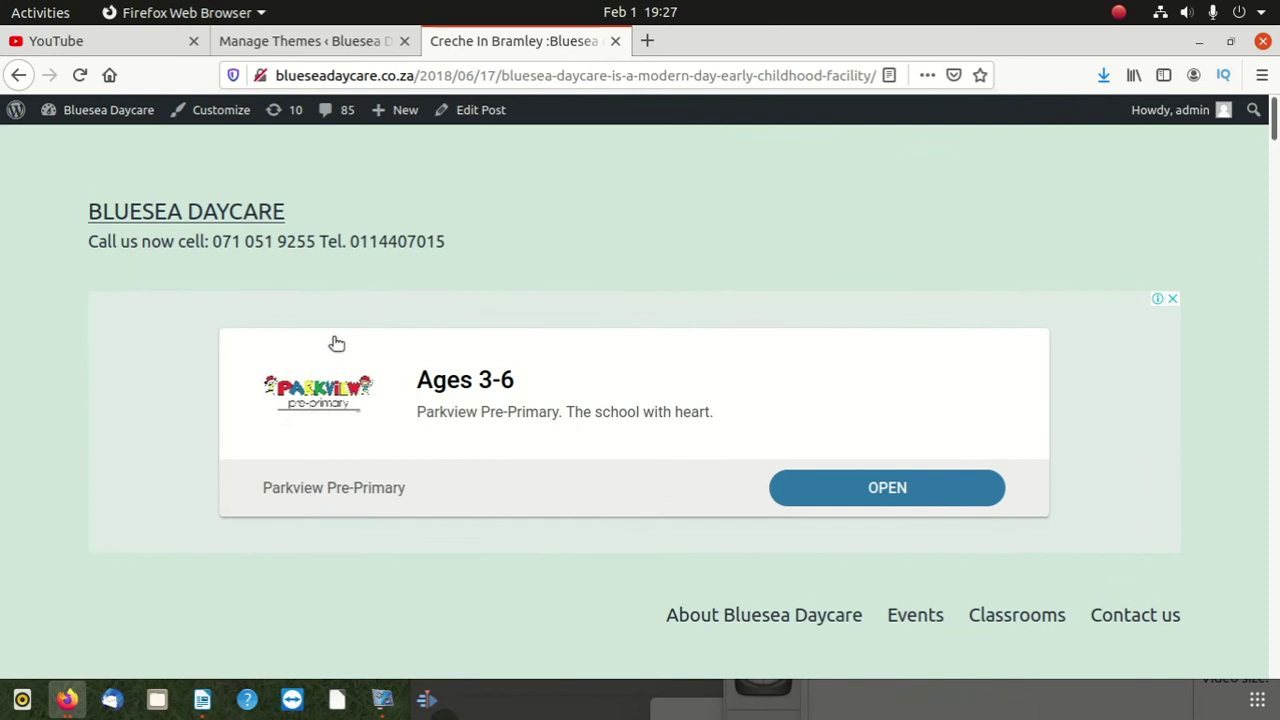
pyautogui.click(262, 215)
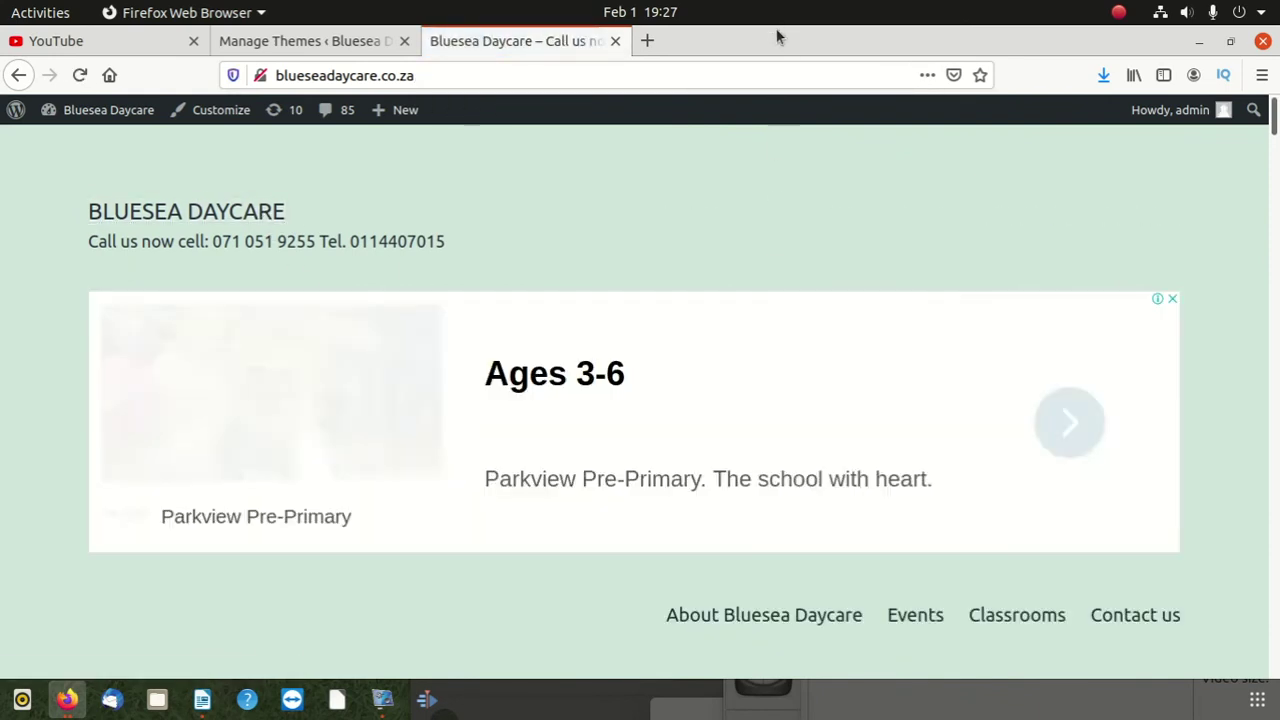
pyautogui.moveTo(777, 34); pyautogui.dragTo(286, 410)
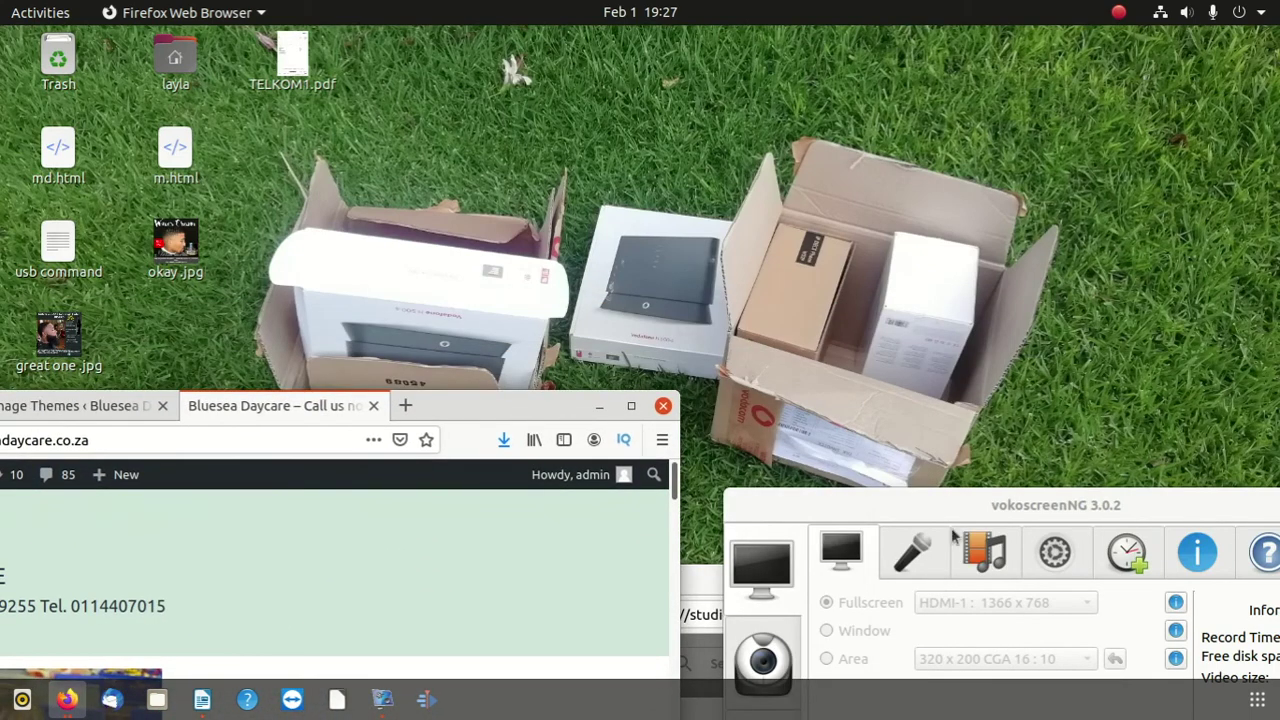